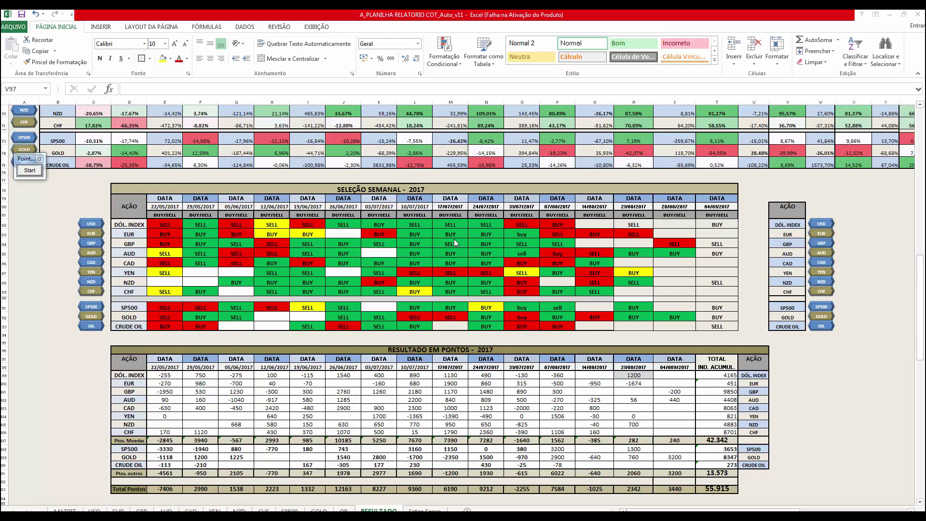
Examine the recent GBP, EUR and dollar index entries in the weekly selection table and the dollar index result in R99.
{"action": "left_click", "coordinate": [630, 242]}
{"action": "left_click", "coordinate": [591, 241]}
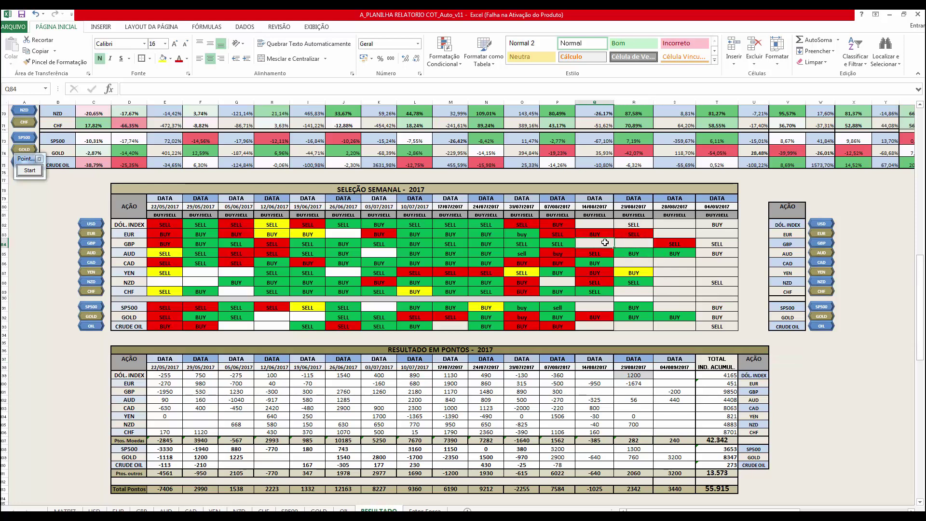
{"action": "left_click", "coordinate": [626, 244]}
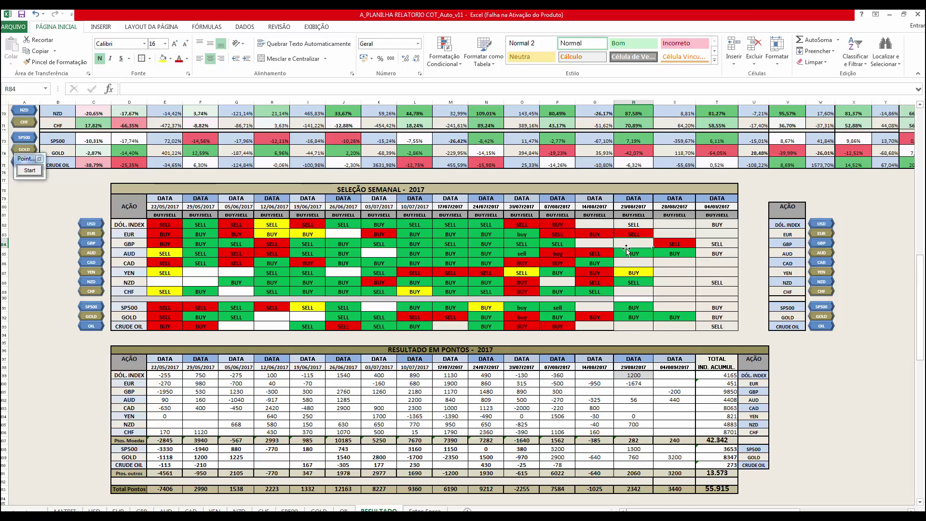
{"action": "left_click", "coordinate": [626, 233]}
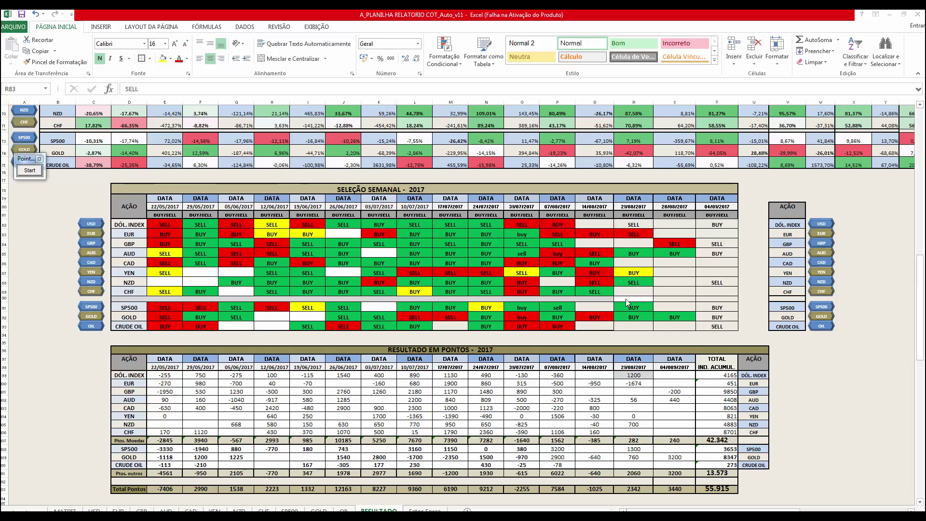
{"action": "left_click", "coordinate": [626, 223]}
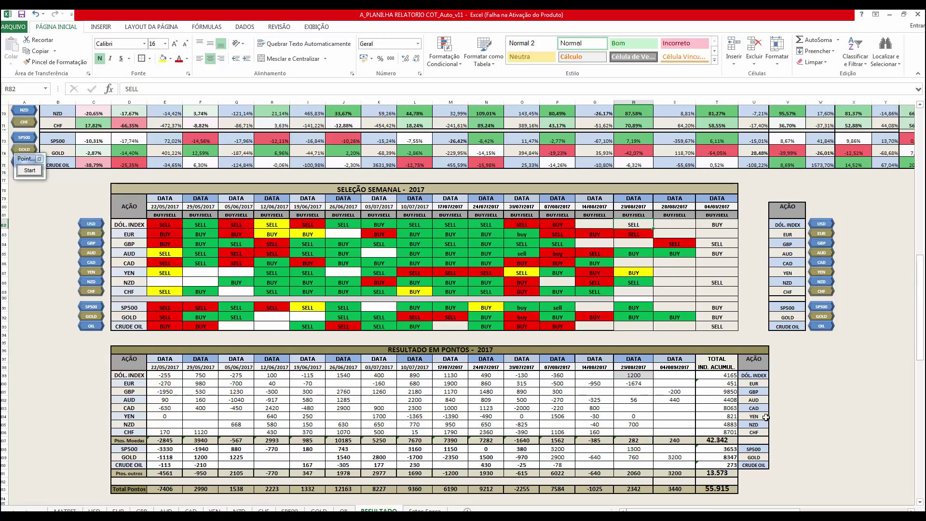
{"action": "left_click", "coordinate": [842, 439]}
{"action": "scroll", "coordinate": [820, 211], "scroll_direction": "up", "scroll_amount": 4}
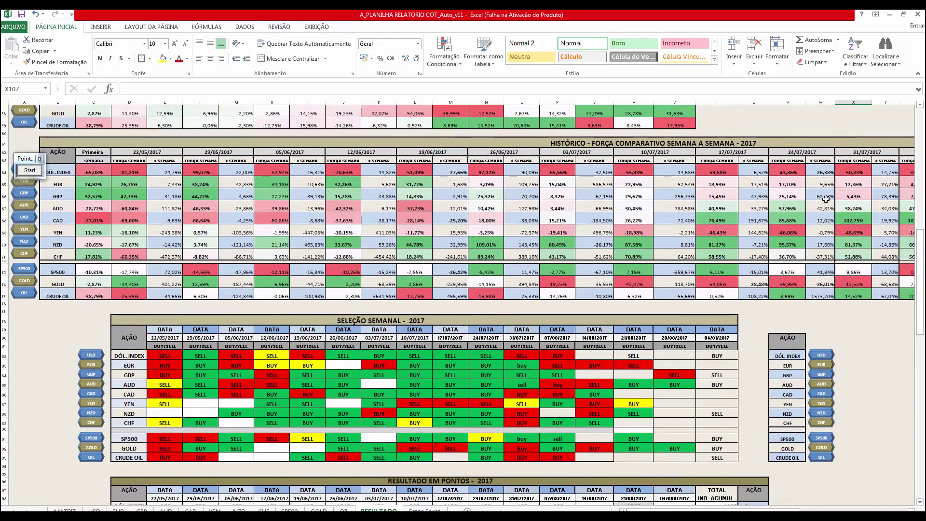
{"action": "scroll", "coordinate": [820, 210], "scroll_direction": "down", "scroll_amount": 2}
{"action": "scroll", "coordinate": [820, 210], "scroll_direction": "down", "scroll_amount": 2}
{"action": "left_click", "coordinate": [626, 225]}
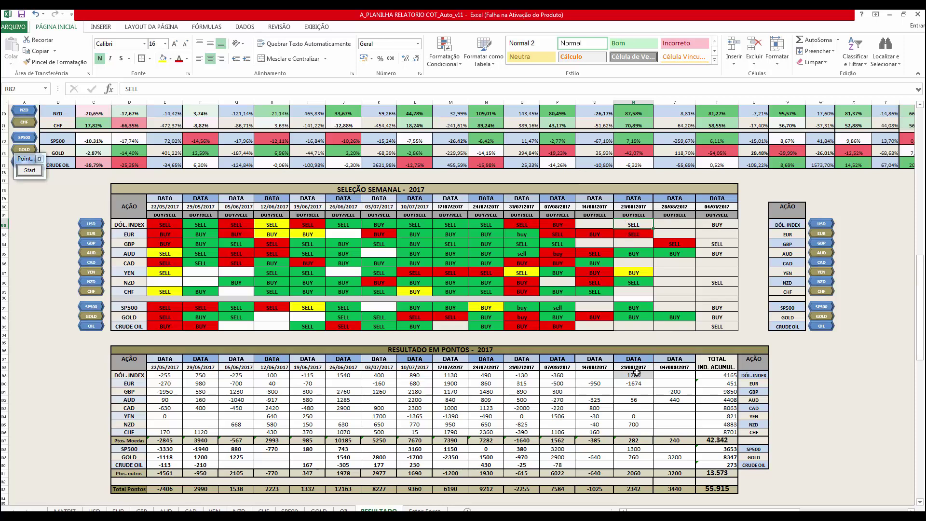
{"action": "left_click", "coordinate": [625, 377]}
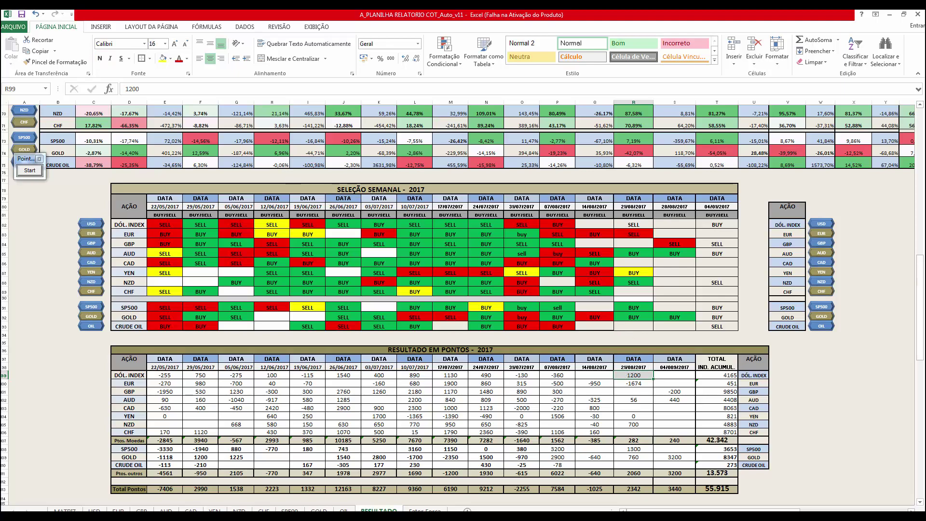
Switch to the USDIndSep17 daily chart in MetaTrader and measure the decline from the 2017.08.18 vertical line with the crosshair.
{"action": "left_click", "coordinate": [24, 110]}
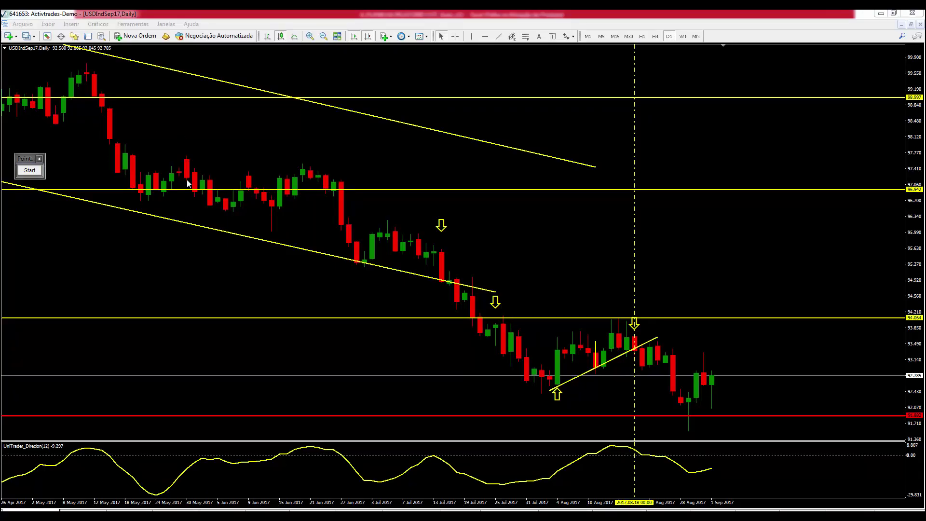
{"action": "left_click", "coordinate": [454, 36]}
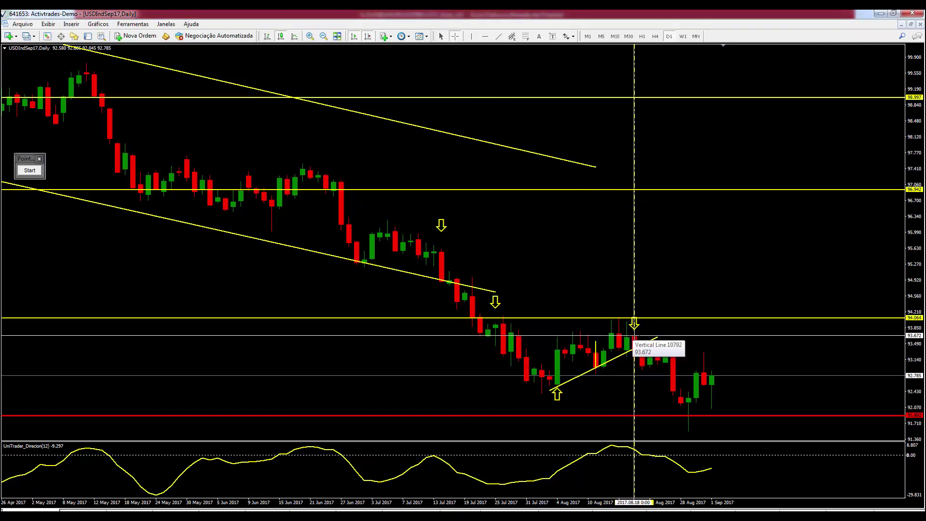
{"action": "left_click_drag", "start_coordinate": [633, 336], "coordinate": [676, 391]}
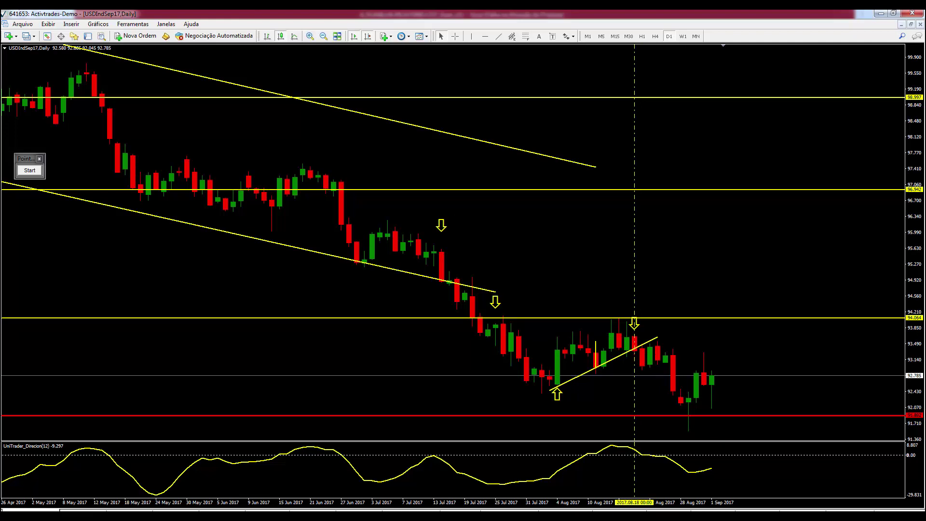
Switch back to Excel and fill the dollar index's SELL cell R82 with green and its points cell R99 with white.
{"action": "key", "text": "alt+Tab"}
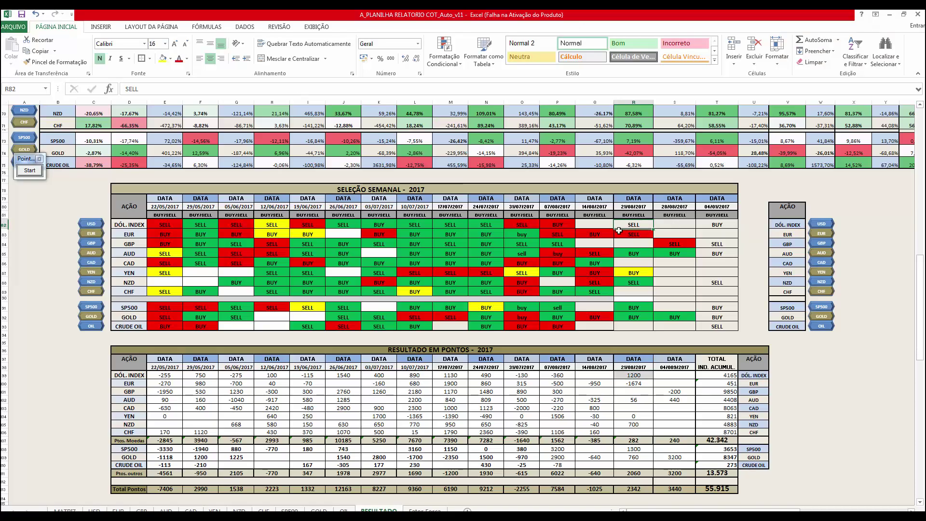
{"action": "left_click", "coordinate": [169, 60]}
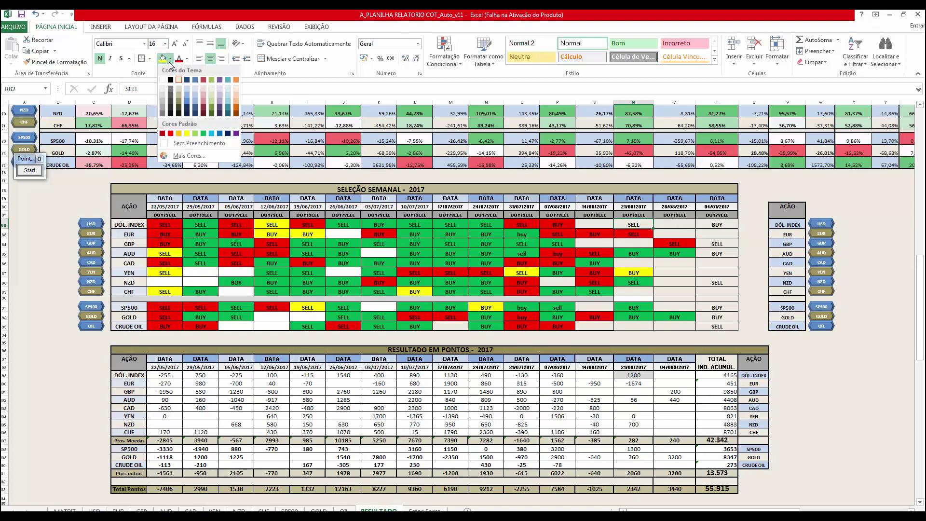
{"action": "left_click", "coordinate": [203, 133]}
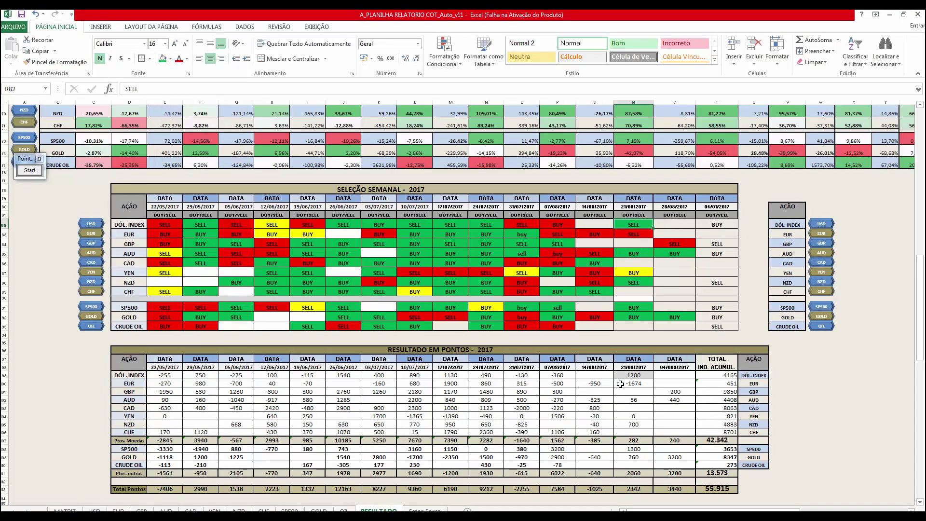
{"action": "left_click", "coordinate": [629, 375]}
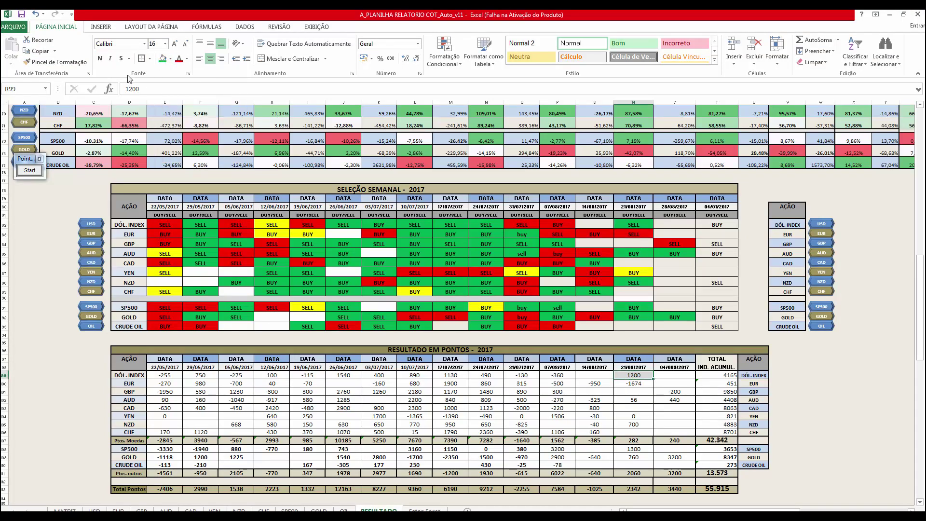
{"action": "left_click", "coordinate": [170, 58]}
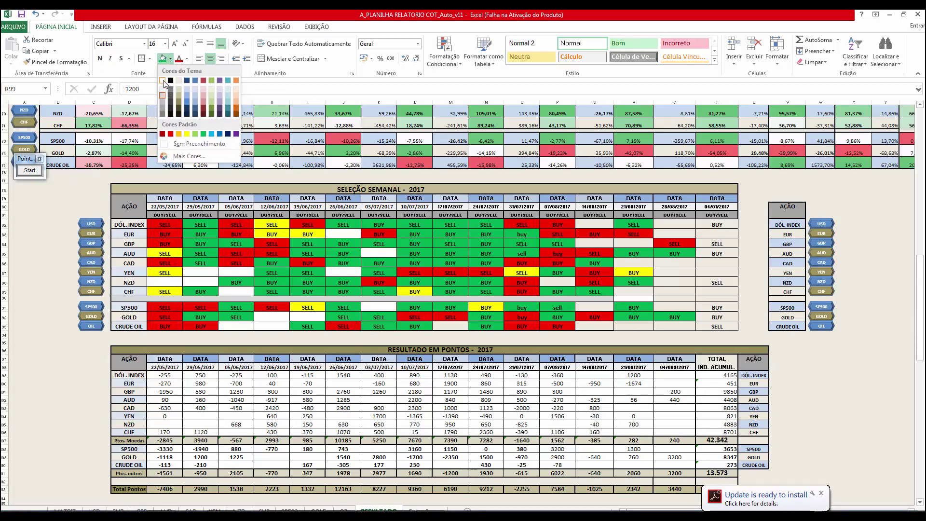
{"action": "left_click", "coordinate": [164, 84]}
{"action": "left_click", "coordinate": [627, 408]}
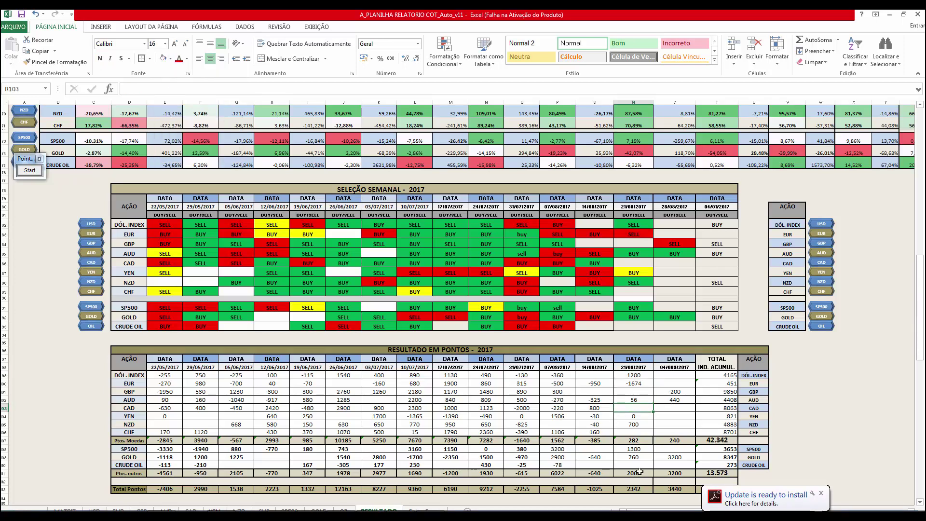
{"action": "left_click", "coordinate": [822, 492]}
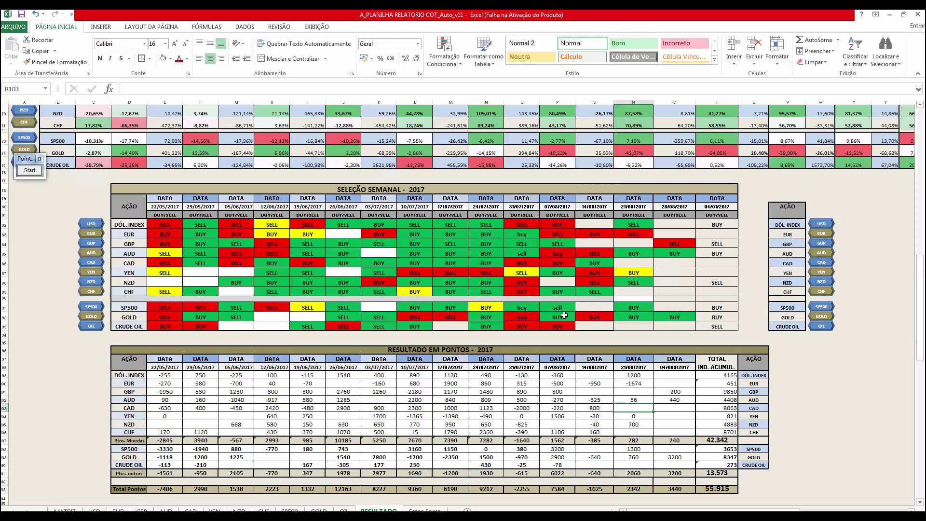
Review the SP500 entries for the latest weeks in the weekly selection table.
{"action": "left_click", "coordinate": [552, 306]}
{"action": "left_click", "coordinate": [595, 307]}
{"action": "left_click", "coordinate": [674, 307]}
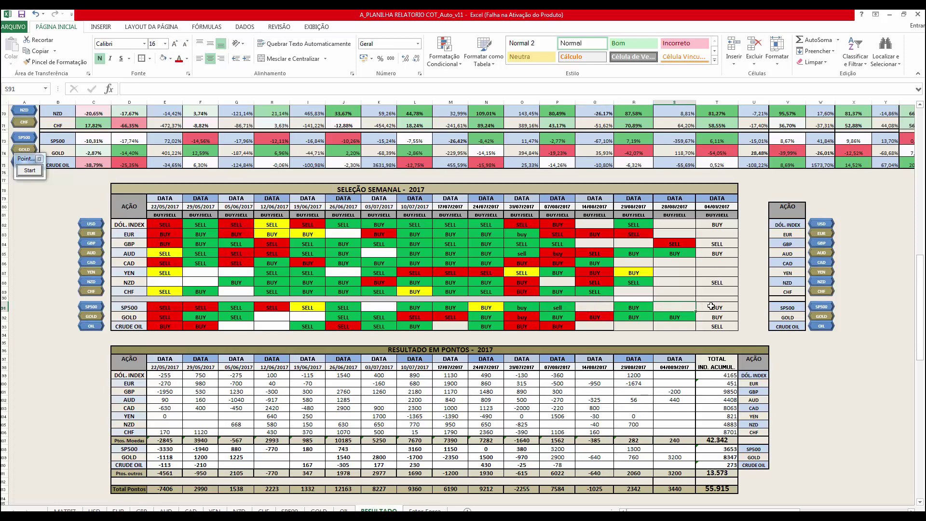
{"action": "left_click", "coordinate": [717, 309]}
{"action": "left_click", "coordinate": [682, 308]}
Start the screen annotation tool and outline the 28/08/2017 column of the weekly selection table with a blue rectangle.
{"action": "left_click_drag", "start_coordinate": [665, 510], "coordinate": [685, 510]}
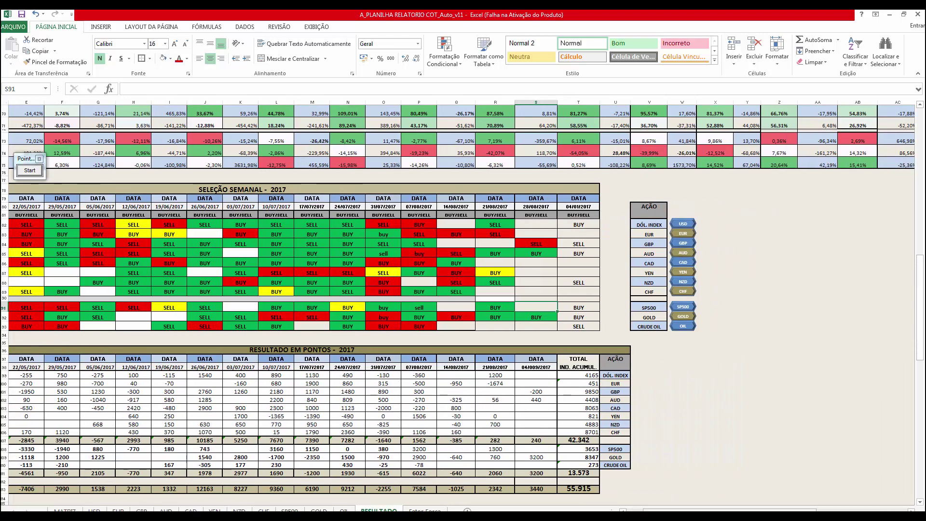
{"action": "scroll", "coordinate": [34, 132], "scroll_direction": "down", "scroll_amount": 2}
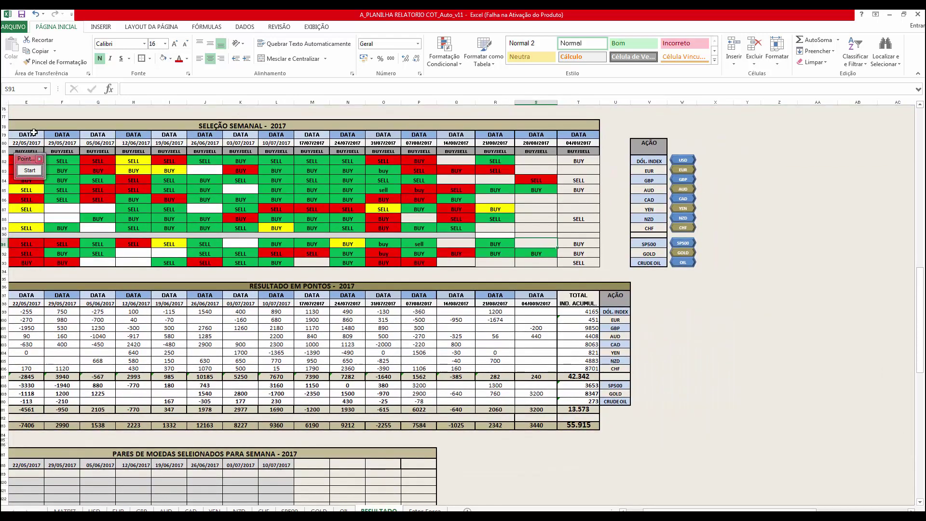
{"action": "left_click", "coordinate": [30, 170]}
{"action": "left_click", "coordinate": [25, 295]}
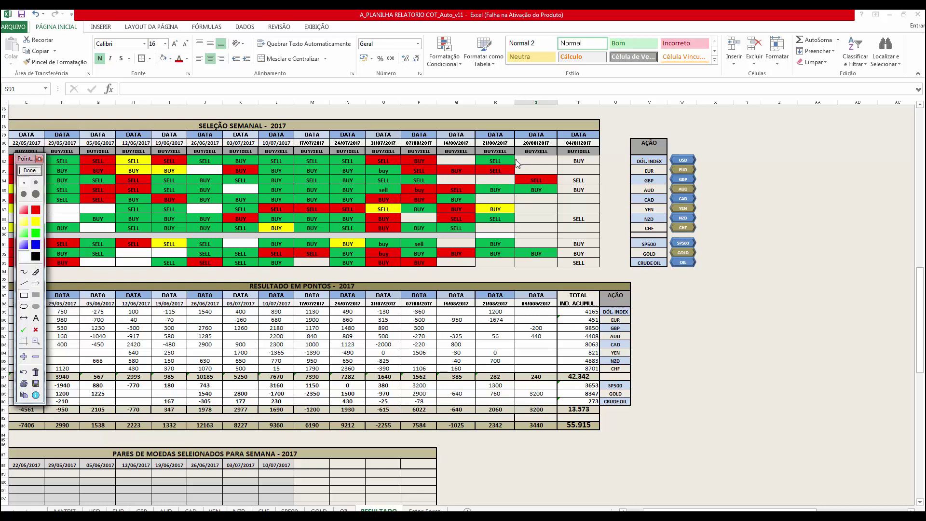
{"action": "left_click", "coordinate": [36, 245]}
{"action": "mouse_move", "coordinate": [516, 130]}
{"action": "left_mouse_down"}
{"action": "mouse_move", "coordinate": [562, 249]}
{"action": "mouse_move", "coordinate": [560, 273]}
{"action": "left_mouse_up"}
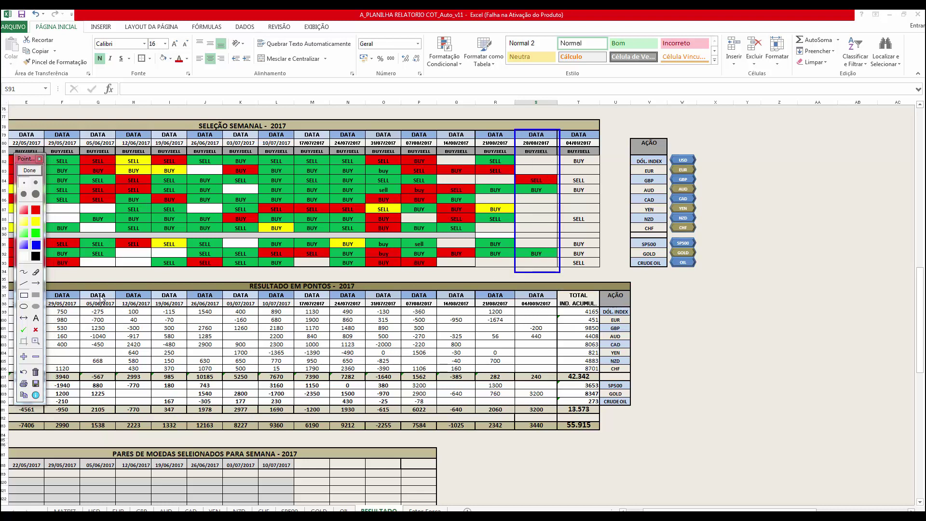
Draw blue arrows at the GBP, AUD and GOLD entries of the outlined selection column, and end the annotation.
{"action": "left_click", "coordinate": [36, 283]}
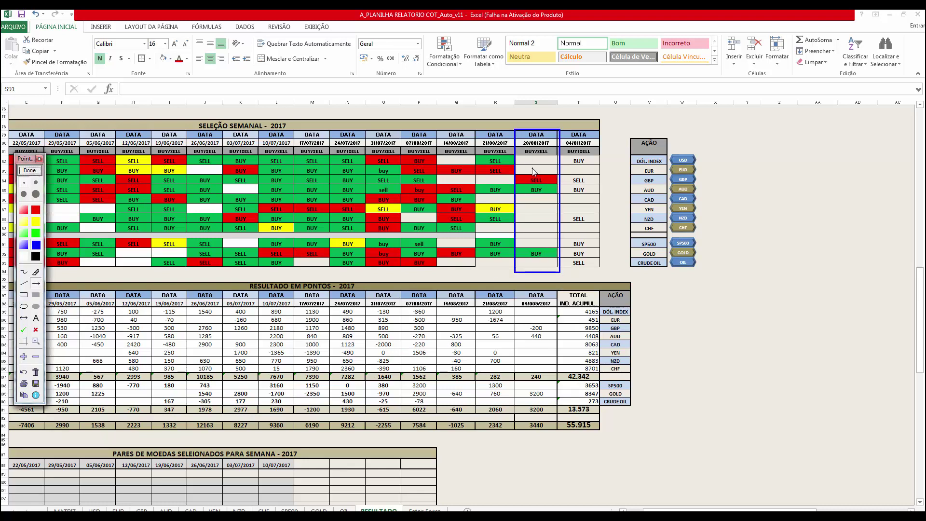
{"action": "left_click", "coordinate": [499, 180]}
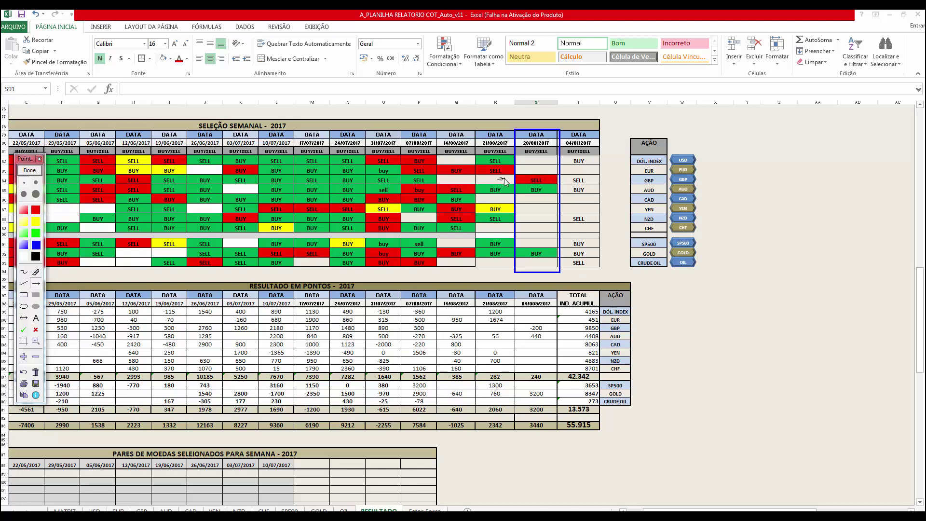
{"action": "left_click_drag", "start_coordinate": [561, 189], "coordinate": [551, 187]}
{"action": "left_click_drag", "start_coordinate": [560, 255], "coordinate": [552, 254]}
{"action": "left_click", "coordinate": [507, 182]}
{"action": "left_click_drag", "start_coordinate": [490, 178], "coordinate": [509, 179]}
{"action": "left_click_drag", "start_coordinate": [518, 201], "coordinate": [526, 191]}
{"action": "left_click", "coordinate": [27, 173]}
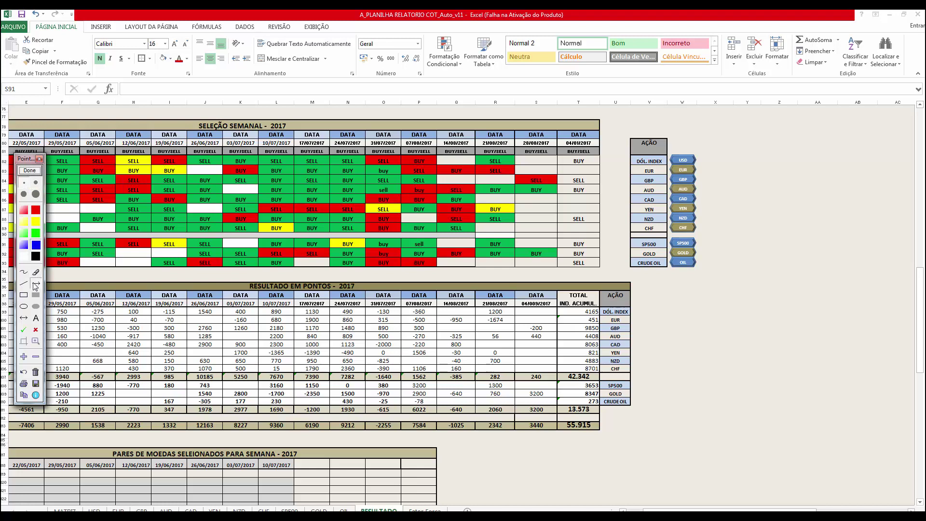
Draw a blue arrow pointing to the GBP SELL cell in the 28/08/2017 column, and close the annotation mode.
{"action": "left_click", "coordinate": [37, 288]}
{"action": "left_click_drag", "start_coordinate": [499, 180], "coordinate": [519, 181]}
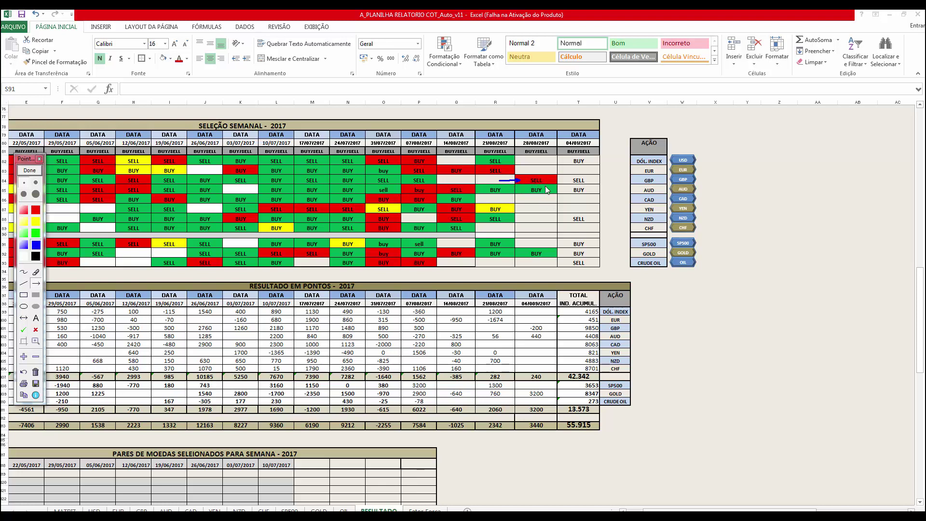
{"action": "left_click", "coordinate": [30, 170]}
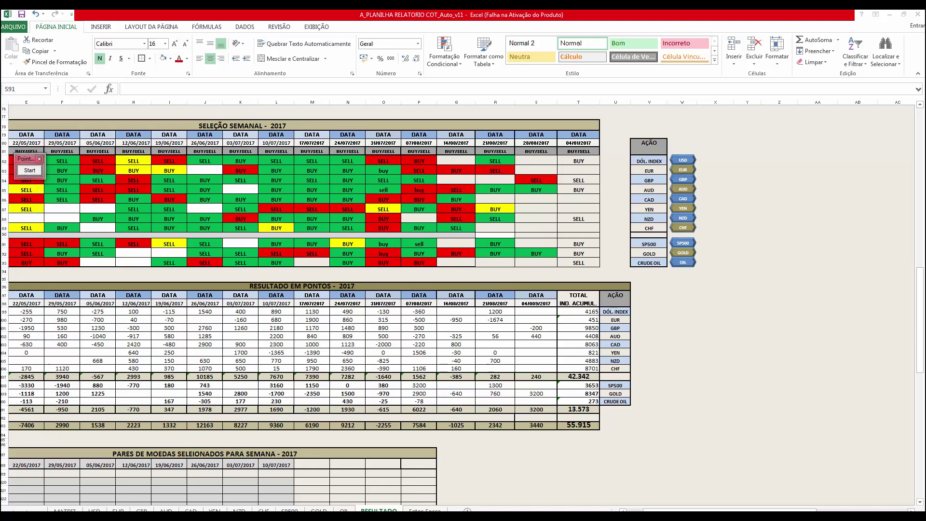
Outline the 04/09/2017 results column, its GBP and AUD values and its currency subtotal with blue rectangles, and end the annotation.
{"action": "left_click", "coordinate": [27, 173]}
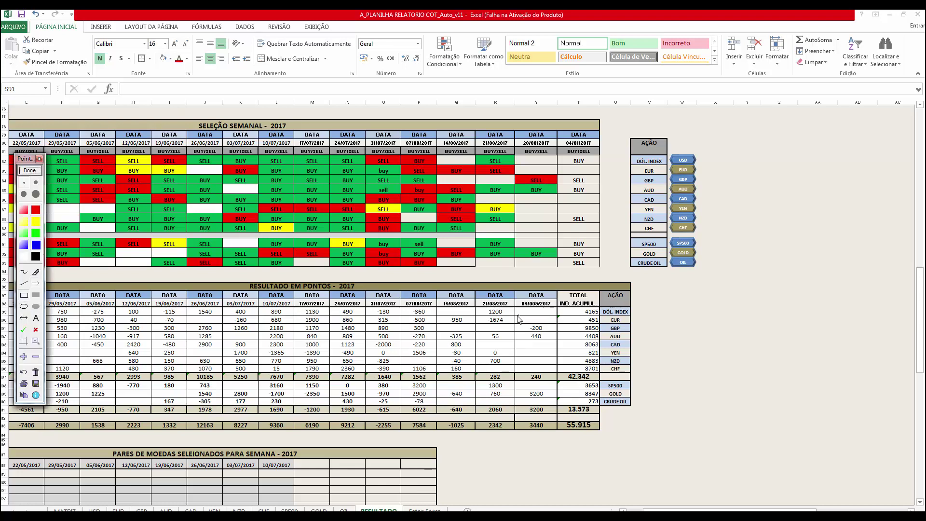
{"action": "left_click_drag", "start_coordinate": [517, 315], "coordinate": [553, 438]}
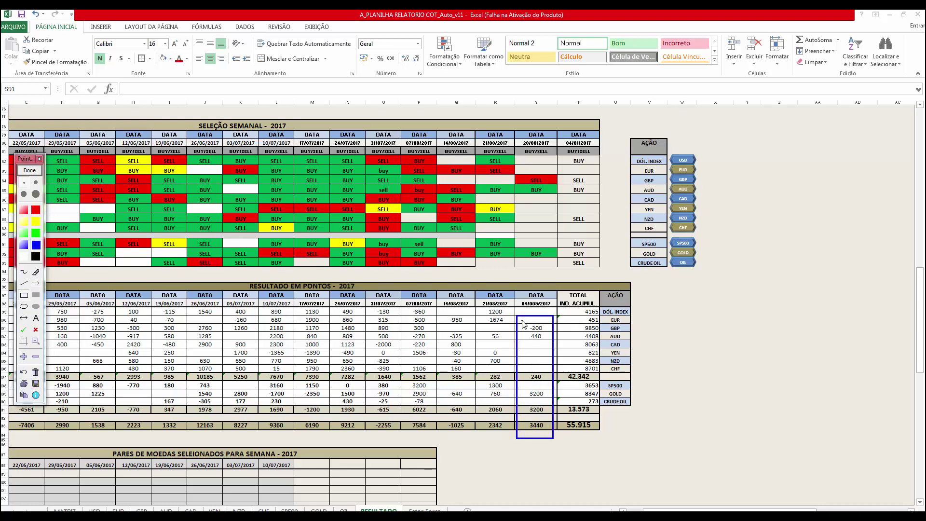
{"action": "mouse_move", "coordinate": [520, 322]}
{"action": "left_mouse_down"}
{"action": "mouse_move", "coordinate": [548, 332]}
{"action": "mouse_move", "coordinate": [528, 339]}
{"action": "mouse_move", "coordinate": [550, 340]}
{"action": "left_mouse_up"}
{"action": "left_click_drag", "start_coordinate": [522, 371], "coordinate": [546, 380]}
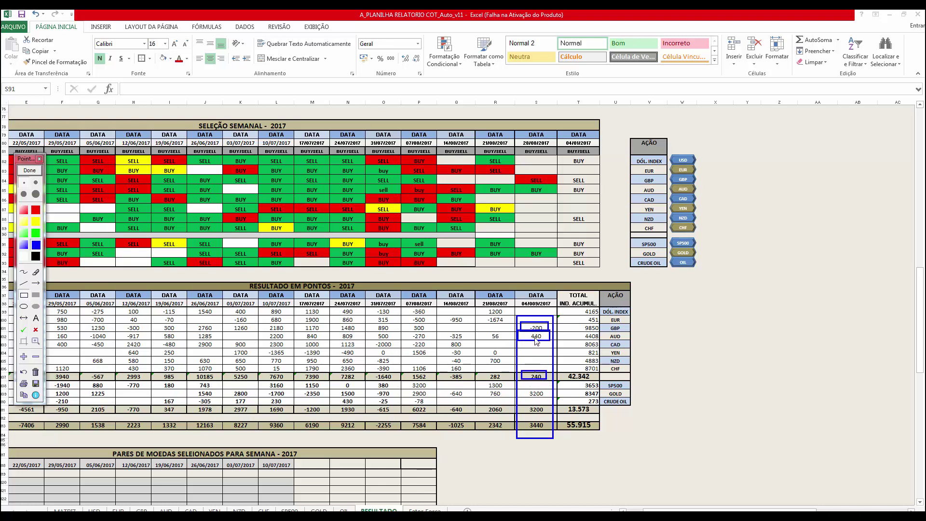
{"action": "left_click", "coordinate": [29, 171]}
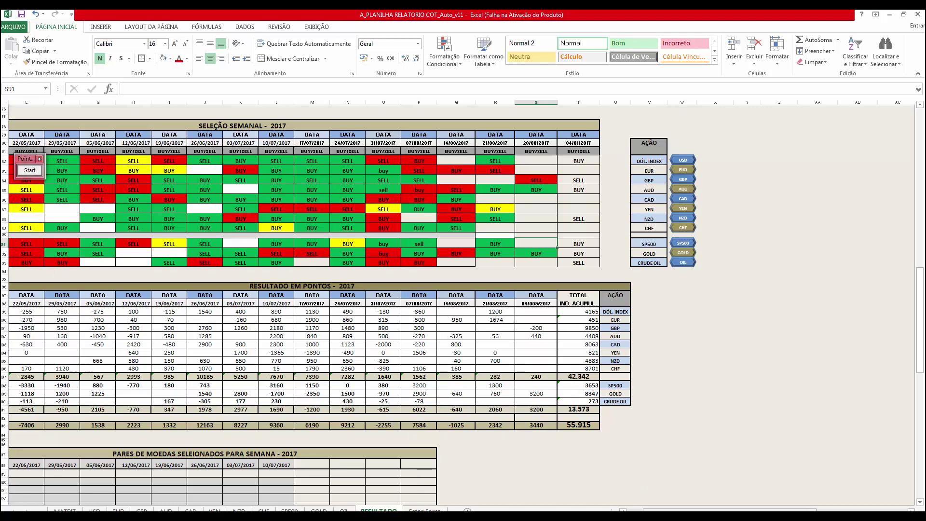
Examine the gold result and total points of the 04/09/2017 column, and the overall accumulated total in T113.
{"action": "scroll", "coordinate": [656, 501], "scroll_direction": "left", "scroll_amount": 3}
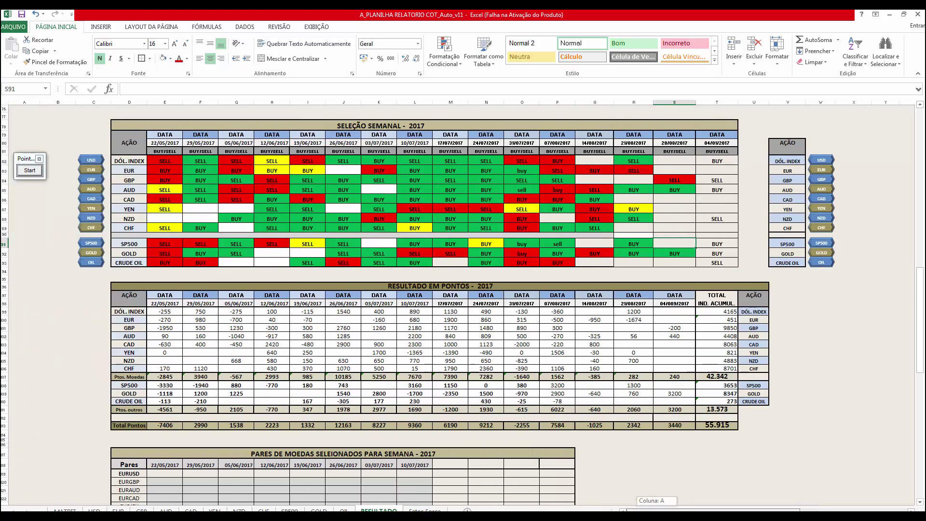
{"action": "left_click", "coordinate": [670, 392]}
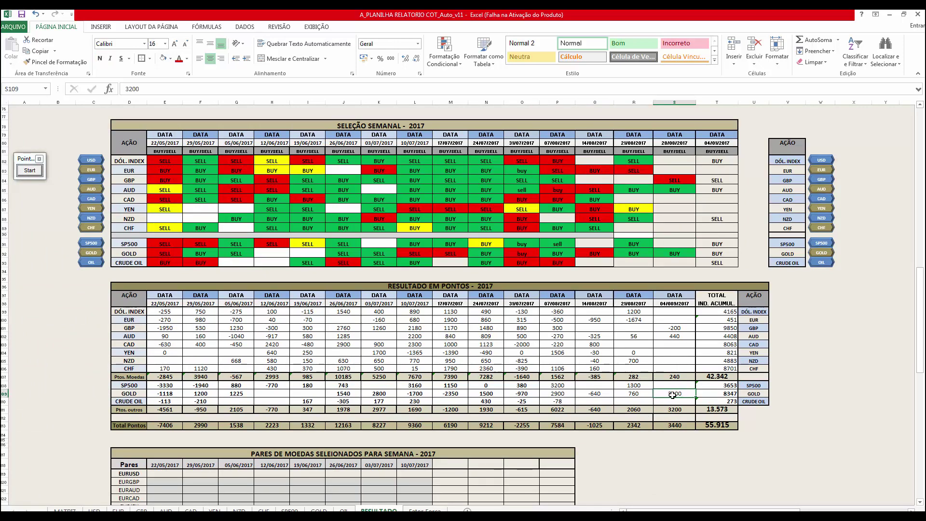
{"action": "left_click", "coordinate": [669, 426]}
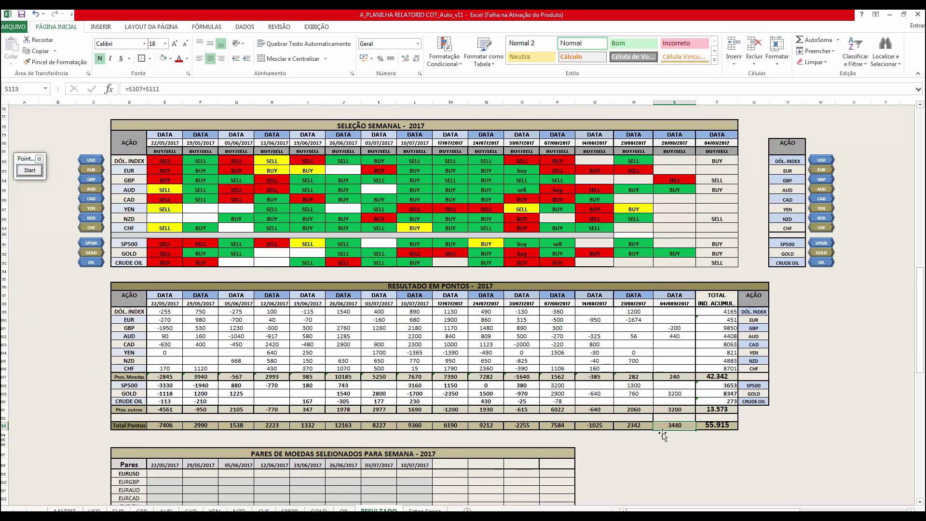
{"action": "left_click", "coordinate": [714, 427]}
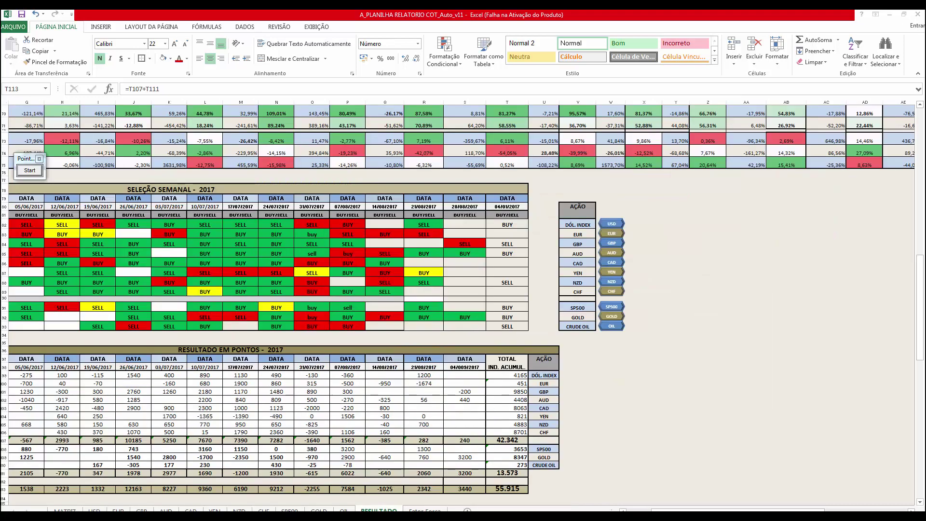
Draw blue arrows at the DÓL. INDEX, GBP, AUD, NZD and CRUDE OIL entries of the 04/09/2017 selection column, and end the annotation.
{"action": "left_click", "coordinate": [27, 172]}
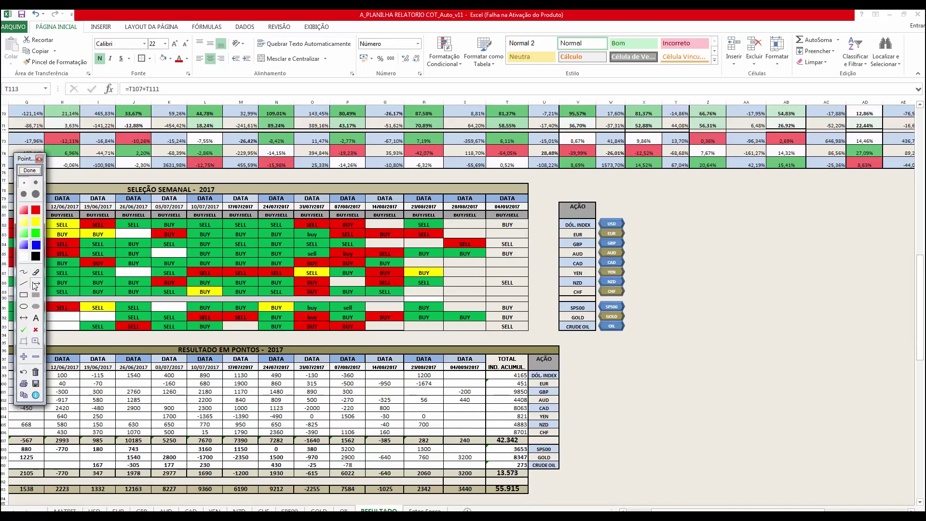
{"action": "left_click_drag", "start_coordinate": [473, 224], "coordinate": [494, 224]}
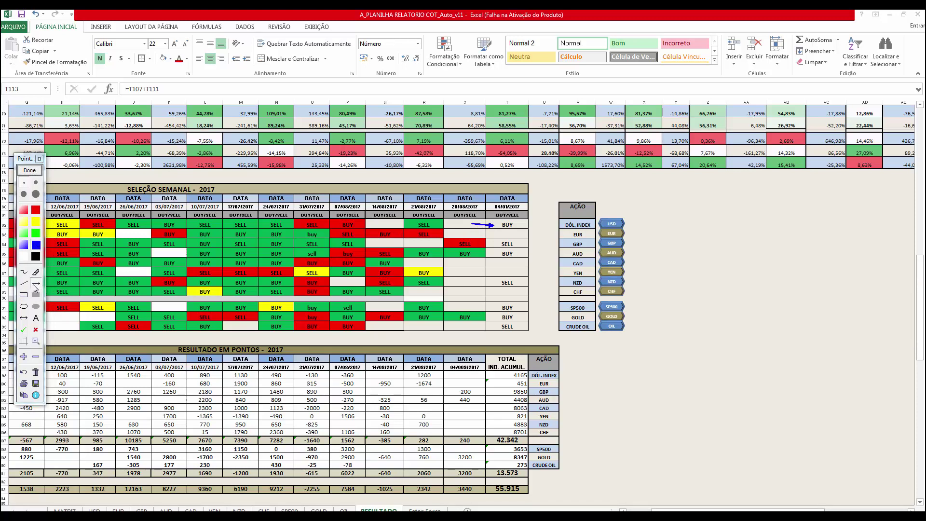
{"action": "left_click_drag", "start_coordinate": [529, 238], "coordinate": [517, 244]}
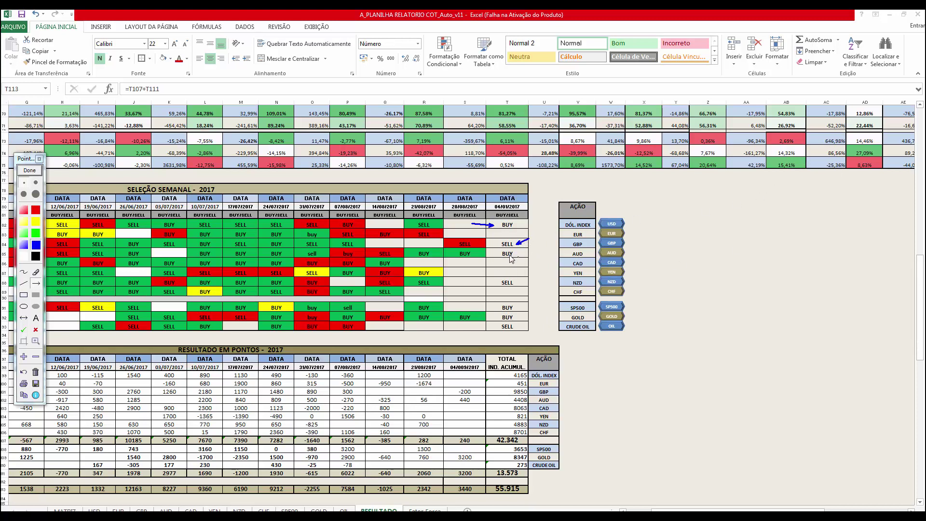
{"action": "left_click", "coordinate": [524, 254]}
{"action": "left_click_drag", "start_coordinate": [530, 250], "coordinate": [522, 251]}
{"action": "left_click_drag", "start_coordinate": [531, 278], "coordinate": [521, 278]}
{"action": "left_click_drag", "start_coordinate": [529, 304], "coordinate": [517, 325]}
{"action": "left_click", "coordinate": [30, 169]}
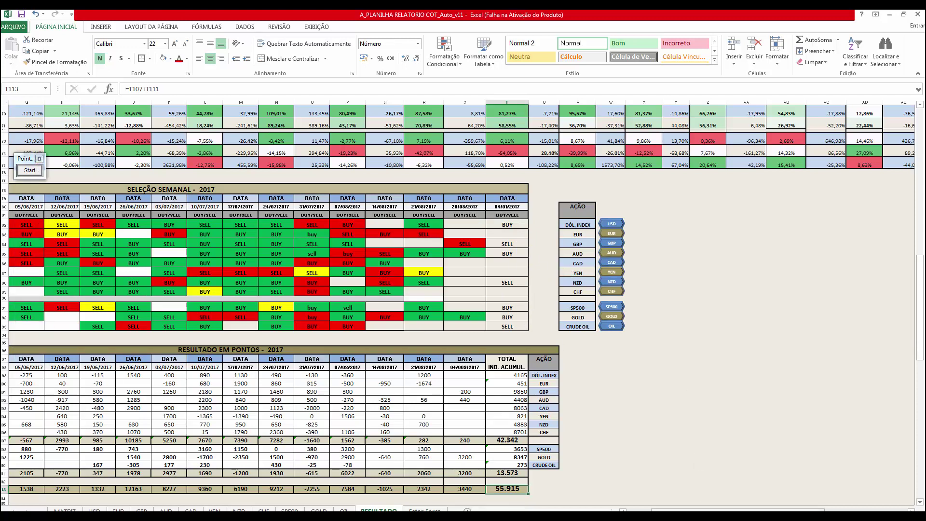
Examine the week-by-week strength comparison, the strength history and chart, and the AVALIAÇÃO DE FORÇA table, returning to the weekly selection.
{"action": "scroll", "coordinate": [765, 489], "scroll_direction": "right", "scroll_amount": 3}
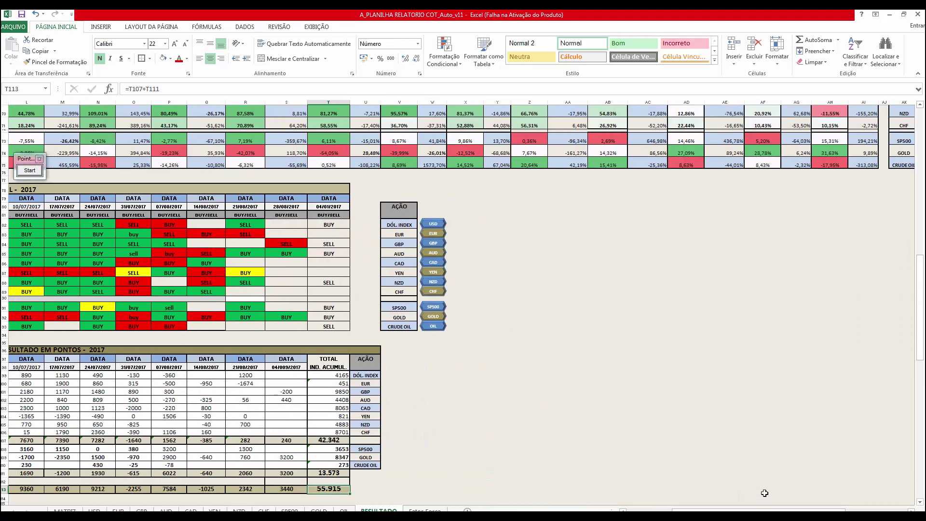
{"action": "scroll", "coordinate": [708, 430], "scroll_direction": "up", "scroll_amount": 5}
{"action": "scroll", "coordinate": [707, 430], "scroll_direction": "up", "scroll_amount": 1}
{"action": "scroll", "coordinate": [540, 369], "scroll_direction": "up", "scroll_amount": 1}
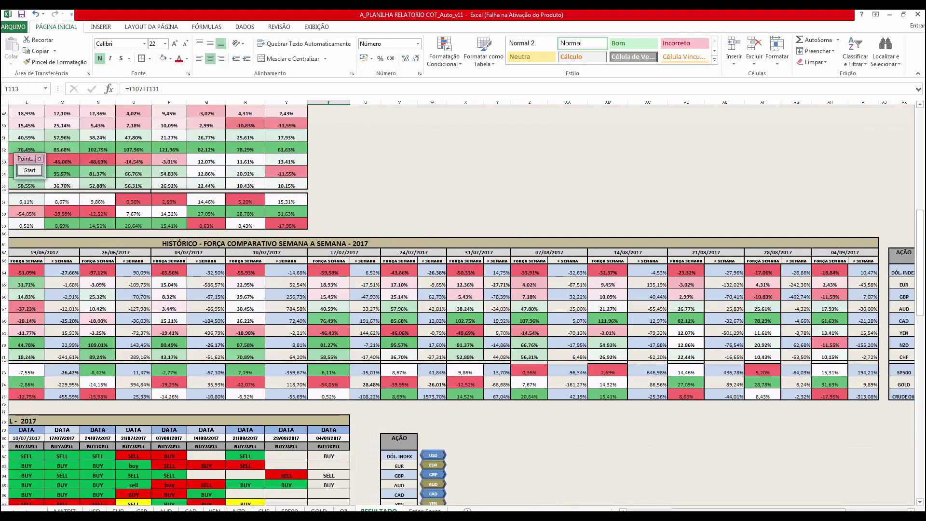
{"action": "left_click_drag", "start_coordinate": [690, 510], "coordinate": [714, 510]}
{"action": "scroll", "coordinate": [653, 416], "scroll_direction": "right", "scroll_amount": 2}
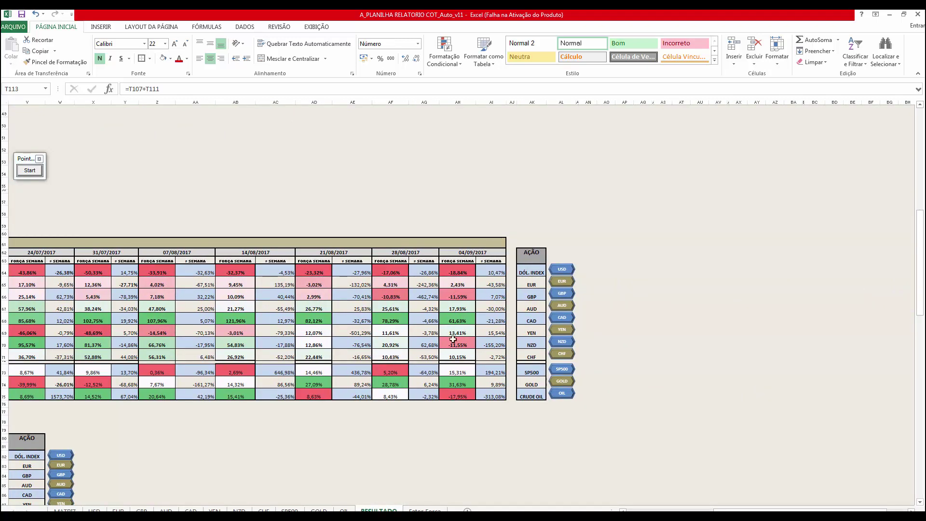
{"action": "scroll", "coordinate": [715, 471], "scroll_direction": "up", "scroll_amount": 3}
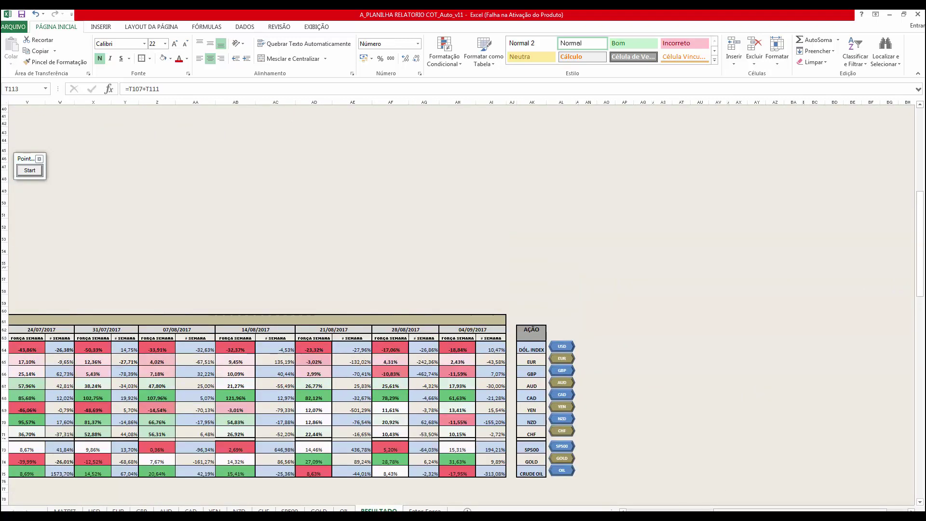
{"action": "scroll", "coordinate": [605, 165], "scroll_direction": "left", "scroll_amount": 10}
{"action": "scroll", "coordinate": [606, 165], "scroll_direction": "up", "scroll_amount": 6}
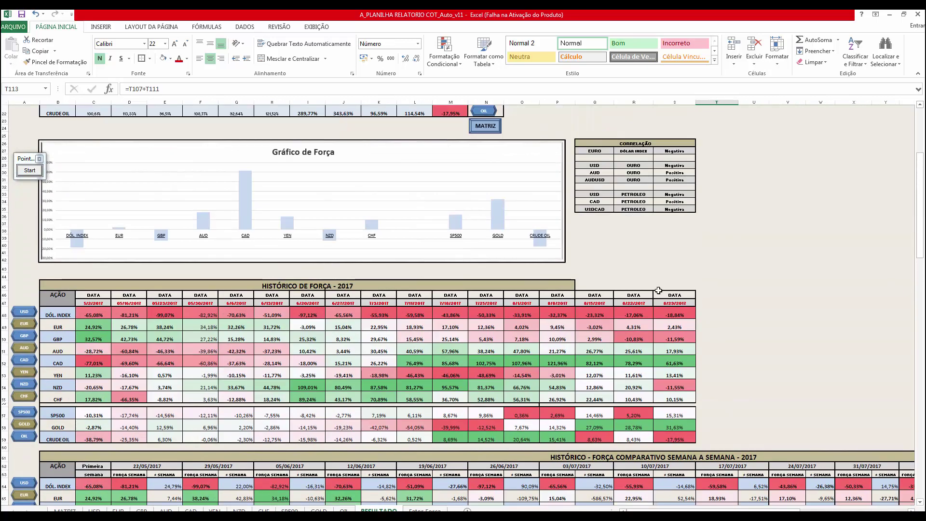
{"action": "scroll", "coordinate": [723, 292], "scroll_direction": "up", "scroll_amount": 7}
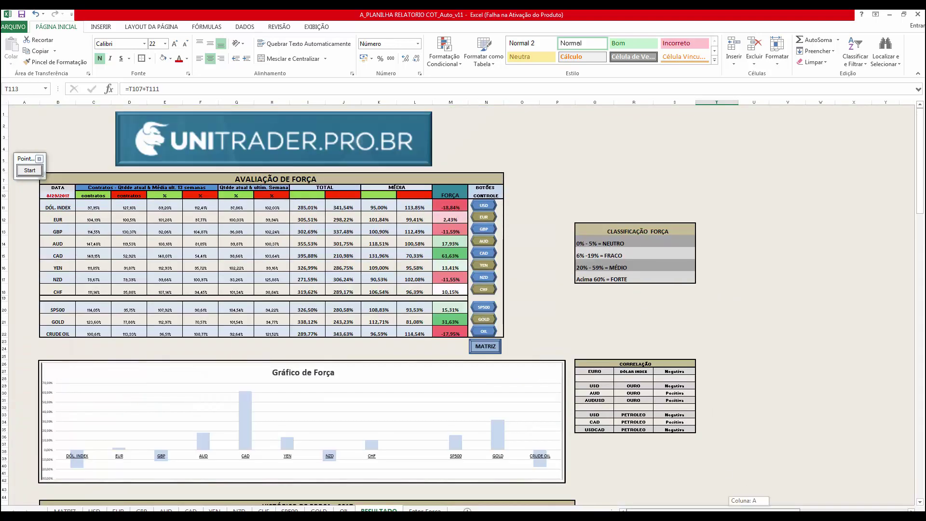
{"action": "scroll", "coordinate": [665, 435], "scroll_direction": "down", "scroll_amount": 6}
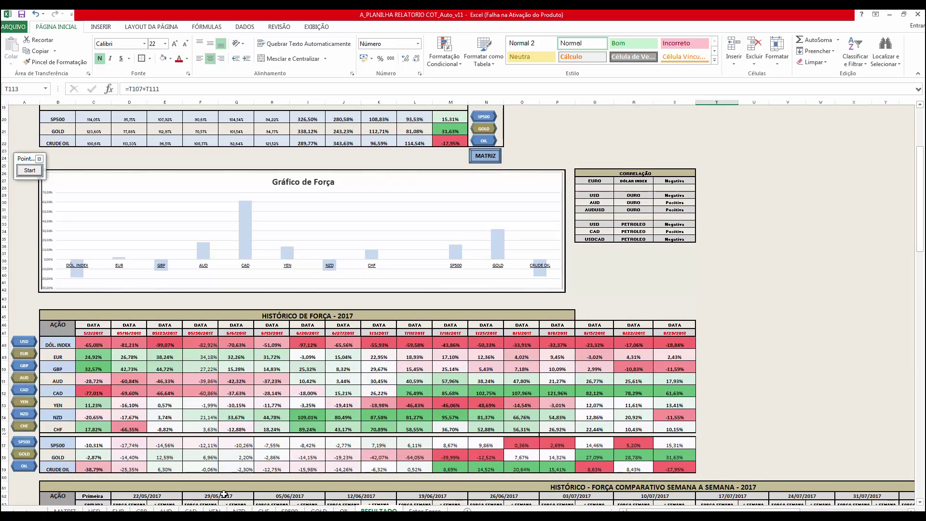
{"action": "scroll", "coordinate": [697, 421], "scroll_direction": "down", "scroll_amount": 14}
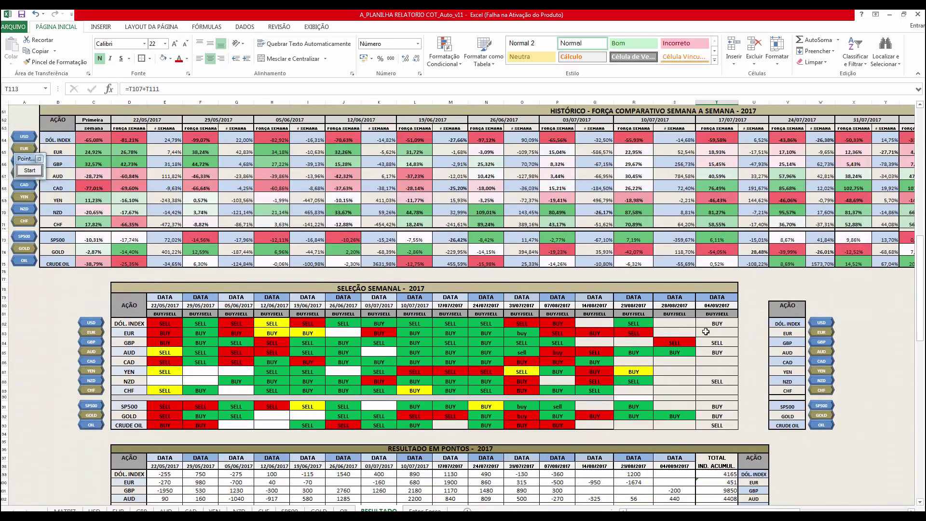
Review the latest long and short contracts on the USD sheet, and the positions and chart on the EUR sheet.
{"action": "left_click", "coordinate": [821, 323]}
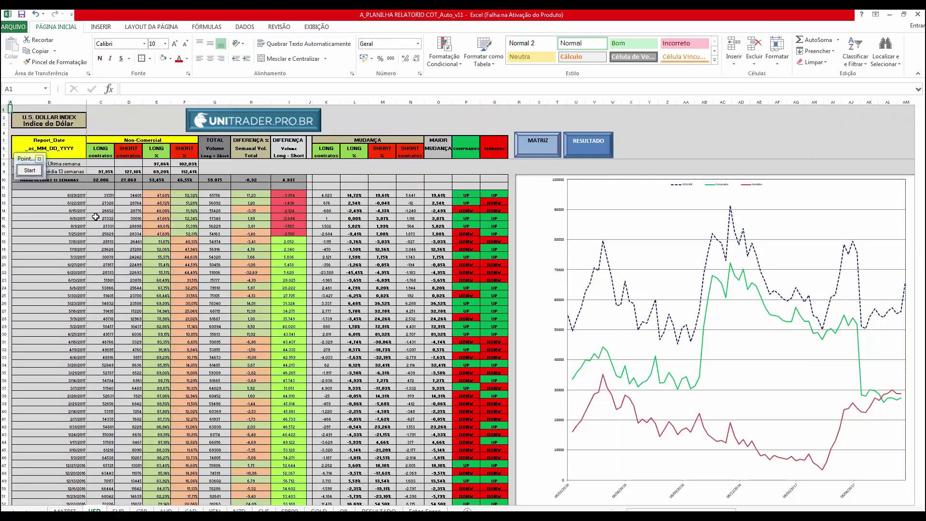
{"action": "left_click", "coordinate": [102, 197]}
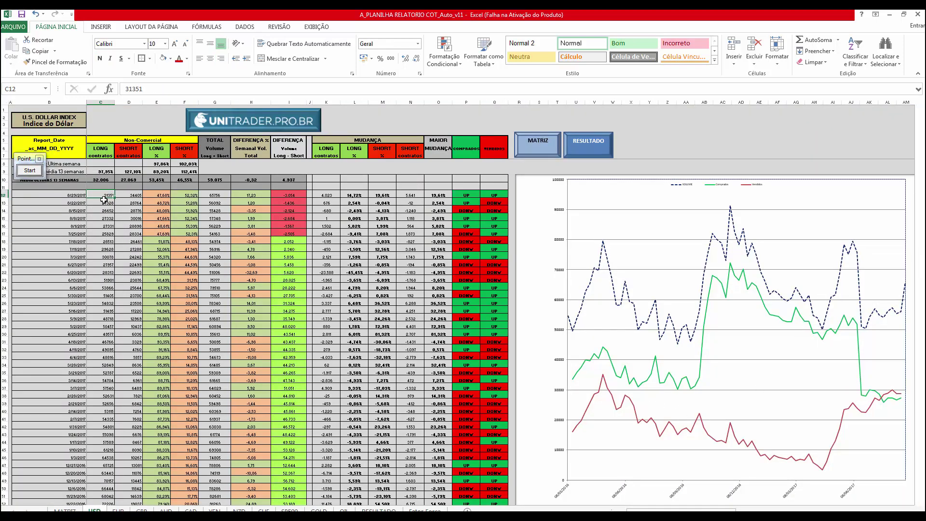
{"action": "left_click", "coordinate": [137, 200]}
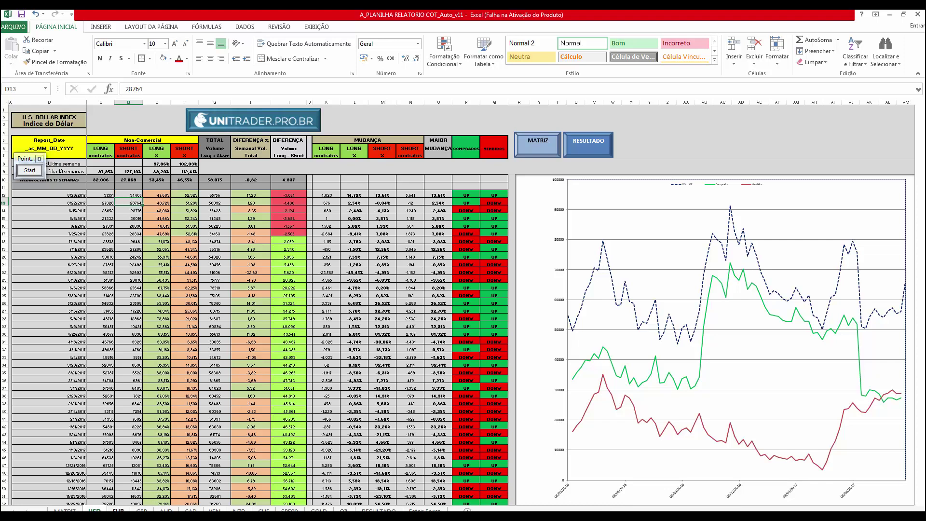
{"action": "left_click", "coordinate": [117, 511]}
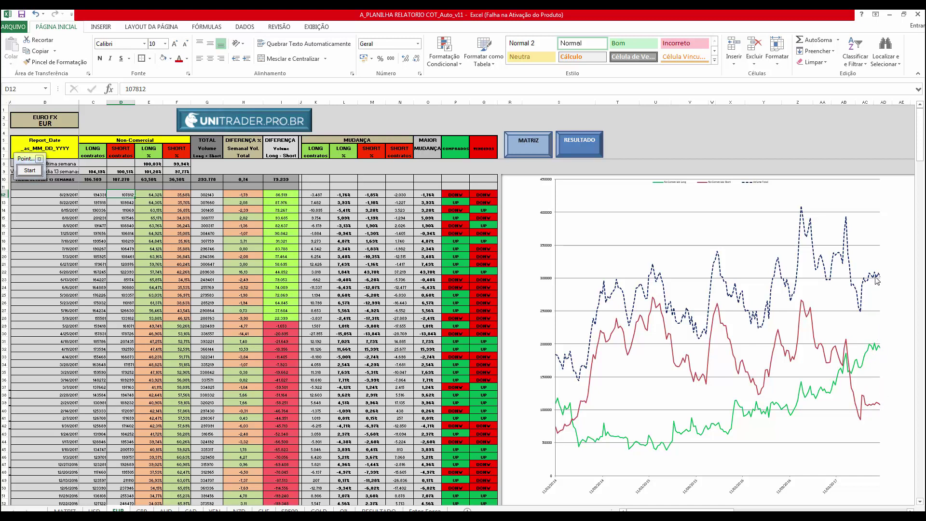
On the GBP sheet's chart, draw blue arrows at the latest short, long and volume line movements, and end the annotation.
{"action": "left_click", "coordinate": [142, 510]}
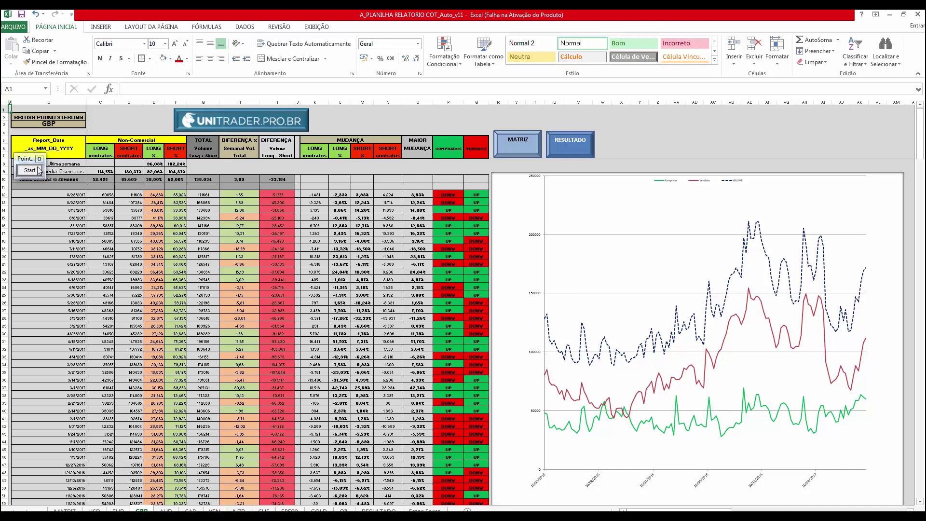
{"action": "left_click", "coordinate": [29, 170]}
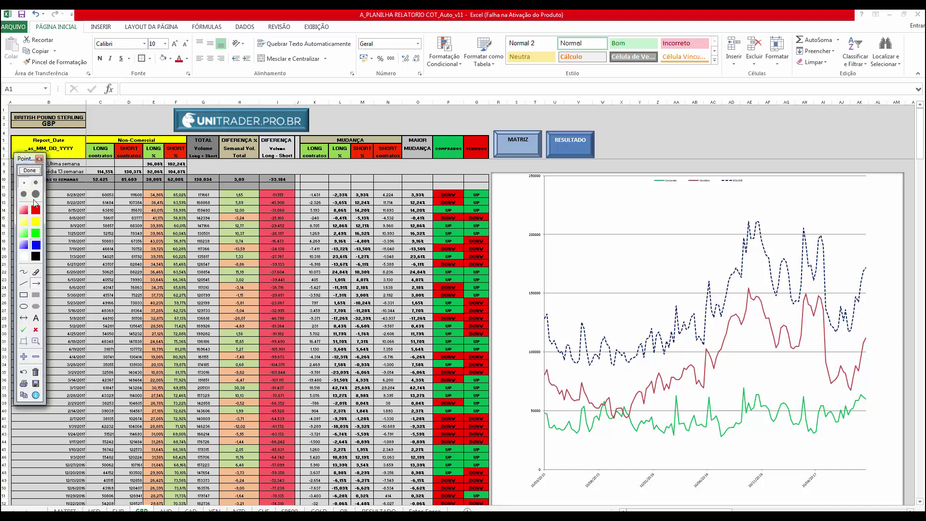
{"action": "left_click_drag", "start_coordinate": [860, 376], "coordinate": [870, 343]}
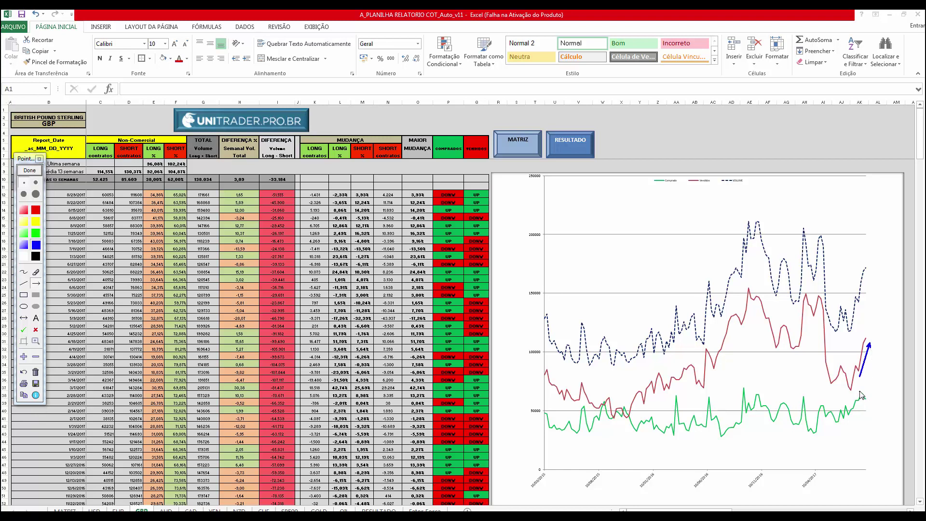
{"action": "left_click_drag", "start_coordinate": [868, 400], "coordinate": [867, 398]}
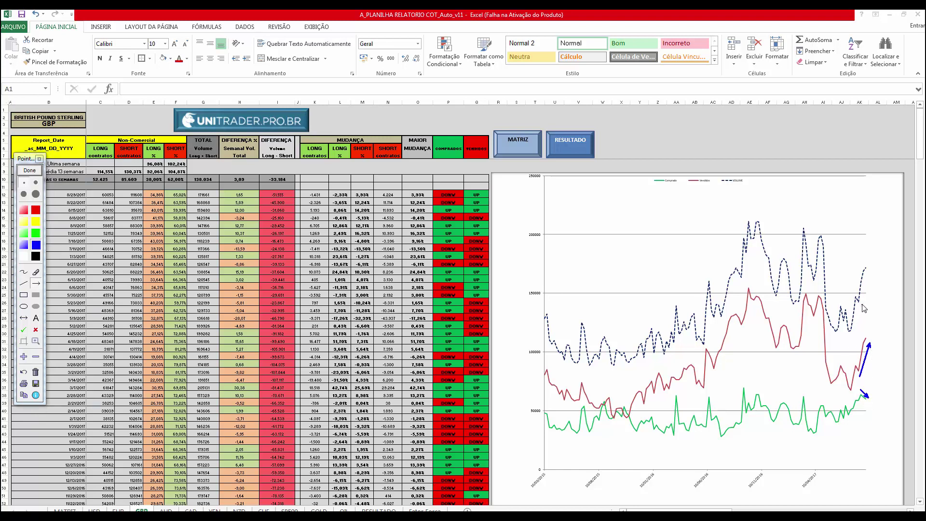
{"action": "left_click_drag", "start_coordinate": [863, 305], "coordinate": [868, 266]}
{"action": "left_click", "coordinate": [29, 171]}
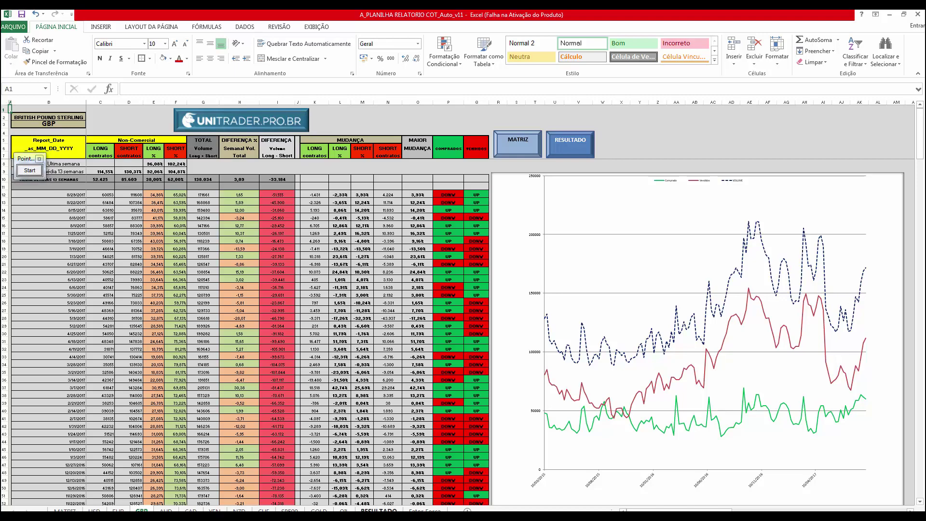
Return to the RESULTADO sheet and check the GBP SELL entries in the 28/08/2017 and 04/09/2017 selection columns.
{"action": "left_click", "coordinate": [379, 510]}
{"action": "scroll", "coordinate": [614, 417], "scroll_direction": "down", "scroll_amount": 2}
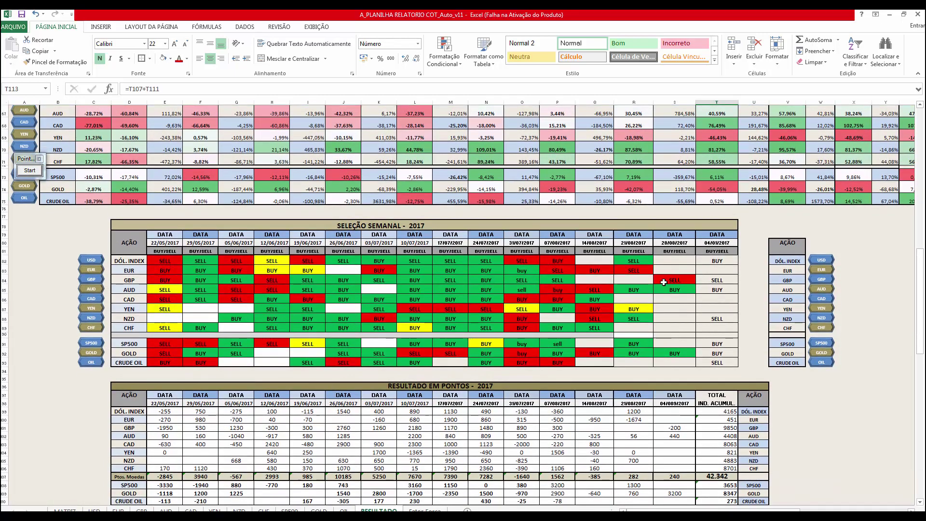
{"action": "left_click_drag", "start_coordinate": [663, 282], "coordinate": [709, 283]}
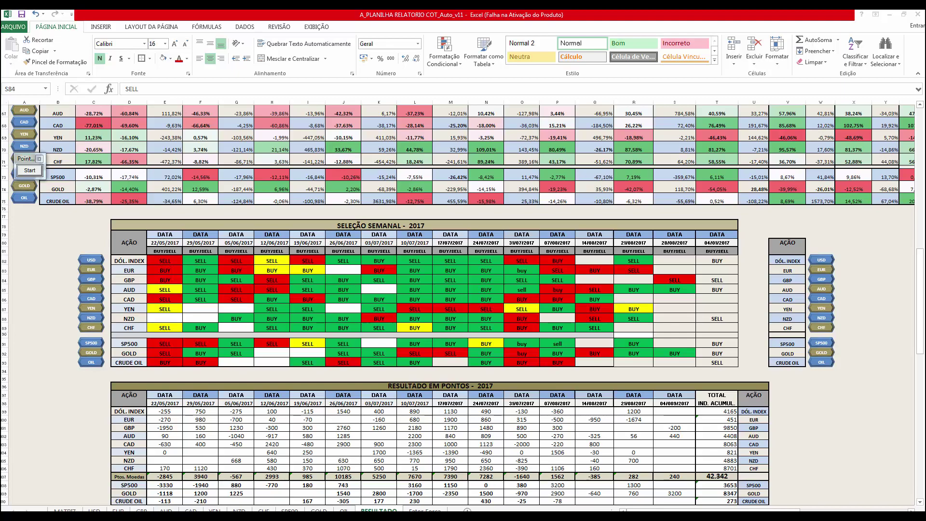
Switch to MetaTrader and examine the USDIndSep17 price at the red support line on the weekly timeframe with the crosshair.
{"action": "key", "text": "alt+Tab"}
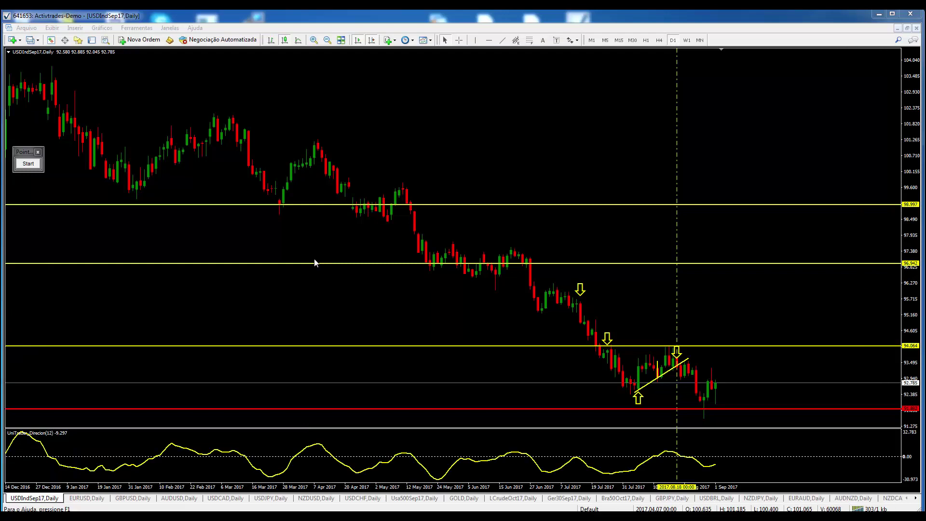
{"action": "left_click", "coordinate": [459, 40]}
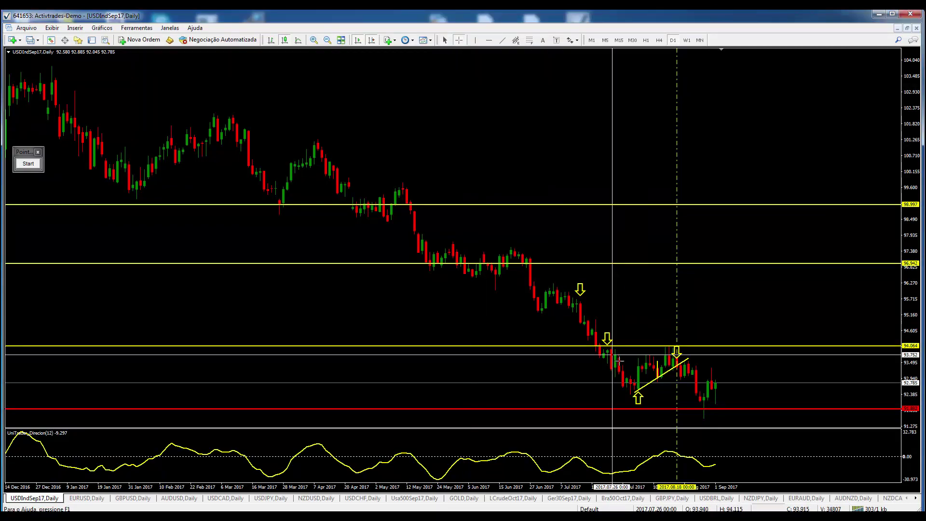
{"action": "left_click", "coordinate": [687, 41]}
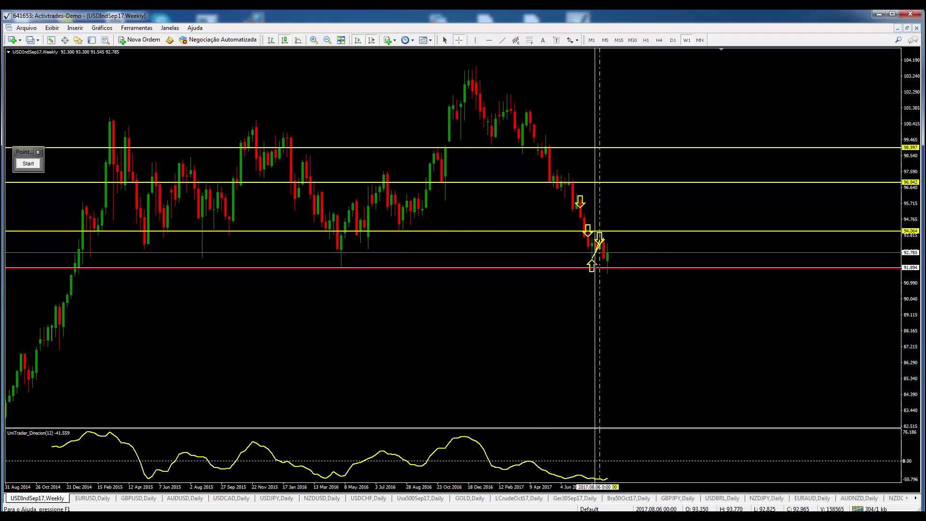
{"action": "left_click_drag", "start_coordinate": [591, 270], "coordinate": [611, 272]}
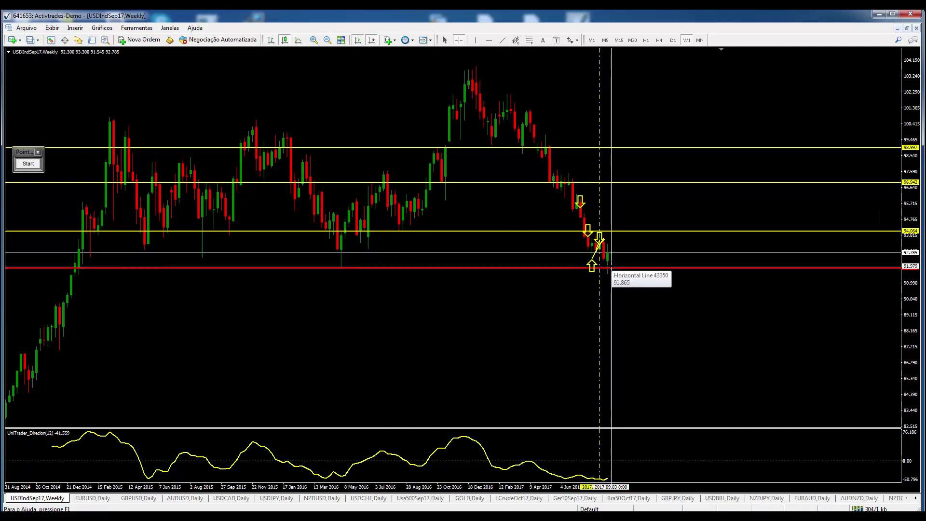
Set the USDIndSep17 chart to the daily timeframe and delete the rising yellow trendline under the August candles.
{"action": "key", "text": "d"}
{"action": "key", "text": "1"}
{"action": "key", "text": "Return"}
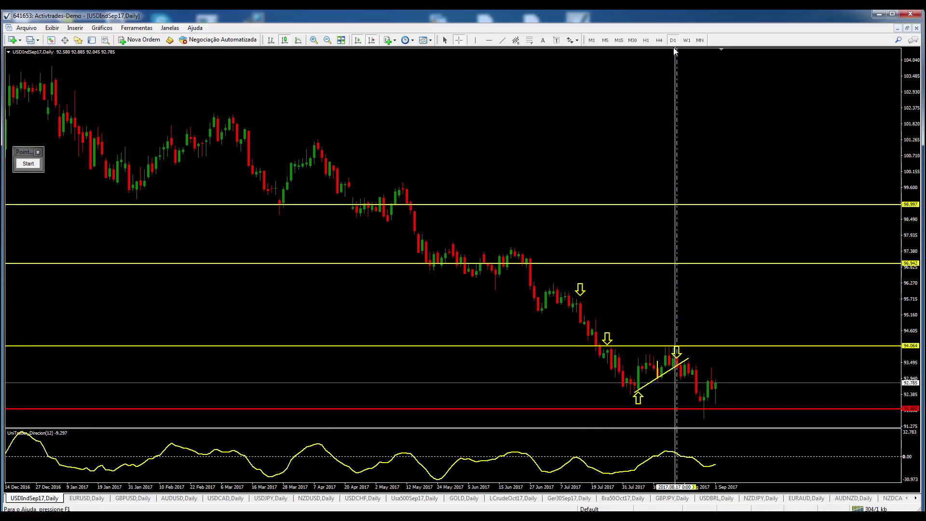
{"action": "double_click", "coordinate": [653, 380]}
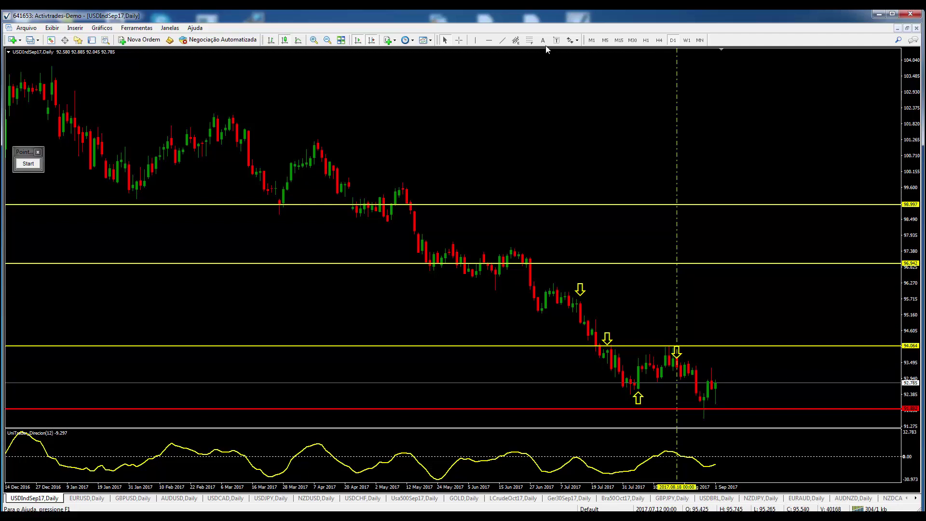
Examine the late-August lows against the red support line with the crosshair on the daily chart.
{"action": "left_click", "coordinate": [458, 40]}
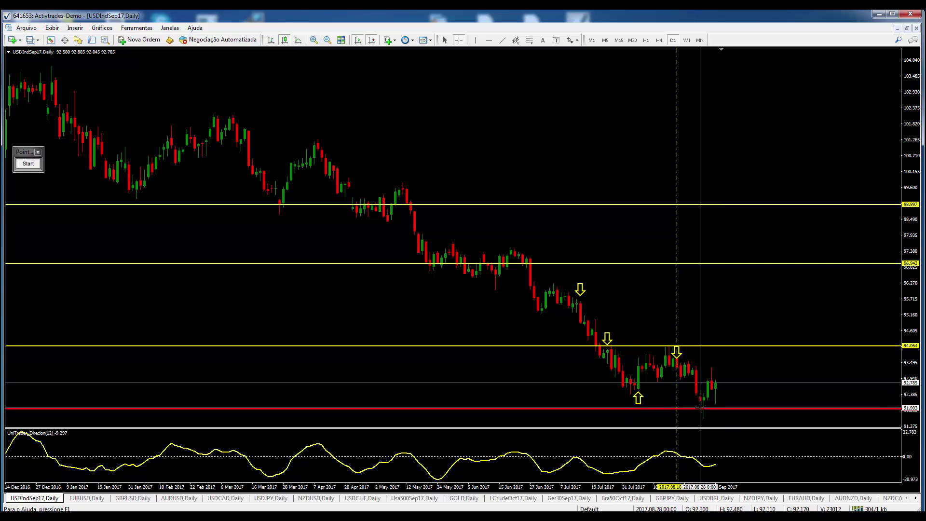
{"action": "left_click_drag", "start_coordinate": [698, 416], "coordinate": [706, 411]}
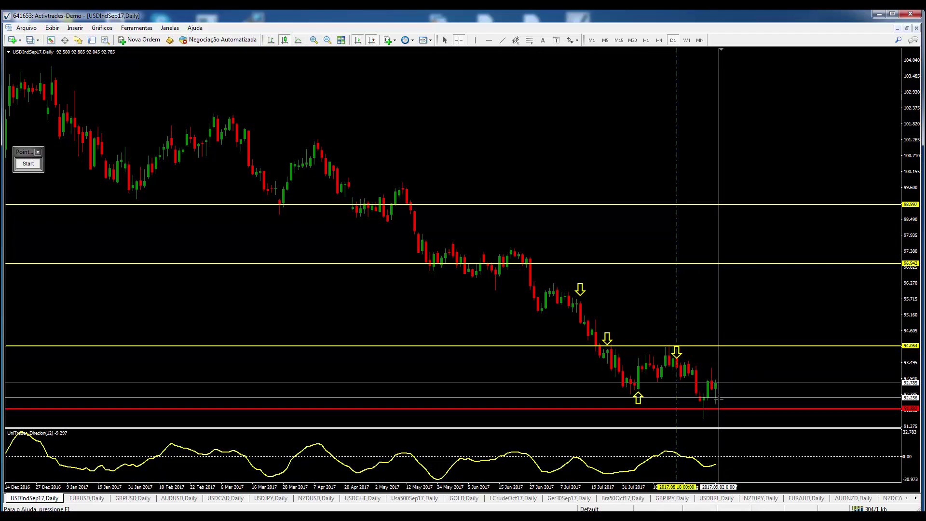
{"action": "left_click", "coordinate": [719, 408]}
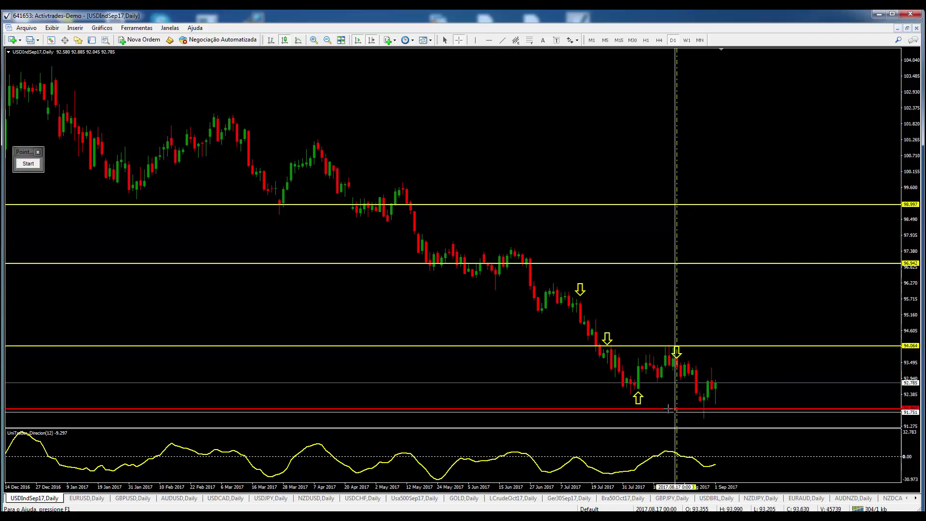
Draw a Fibonacci retracement from the early-July high at about 96.3 to the early-August low at about 92.4.
{"action": "left_click", "coordinate": [530, 40]}
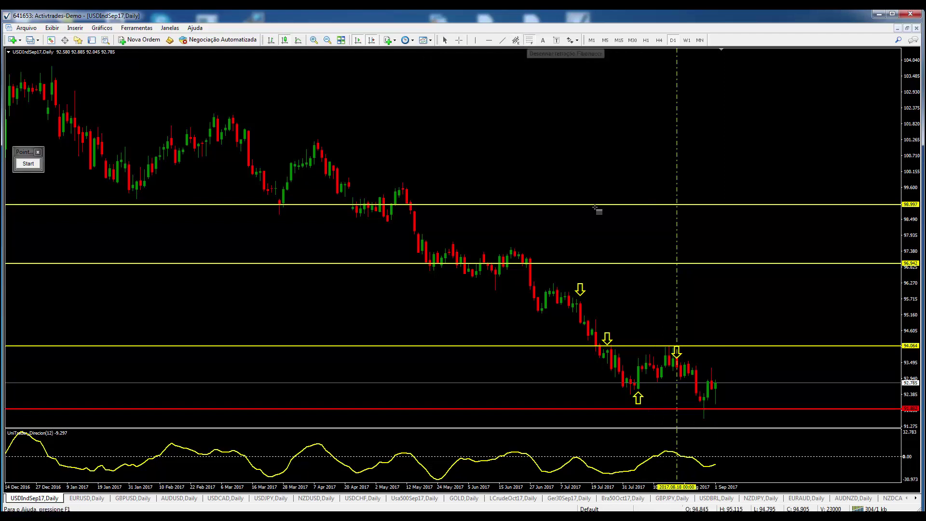
{"action": "left_click_drag", "start_coordinate": [551, 282], "coordinate": [657, 395]}
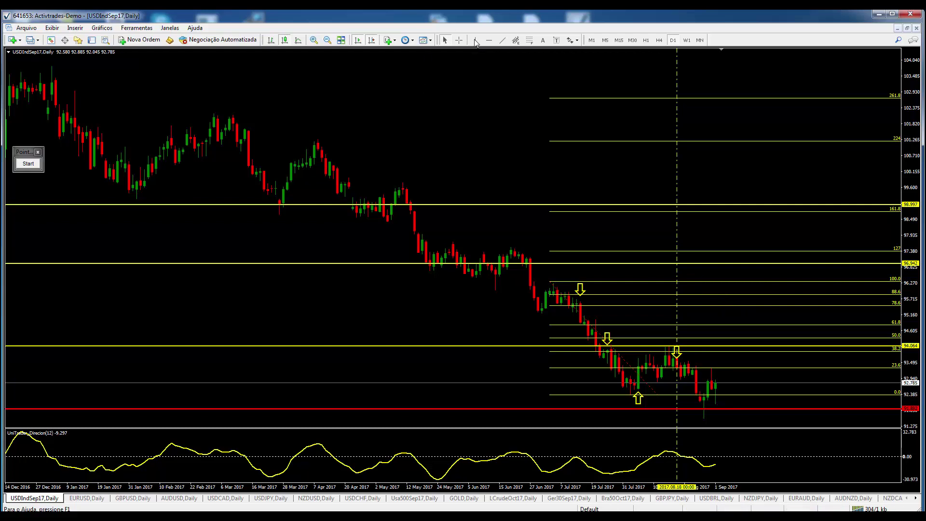
Mark the Fibonacci 88.6 level with a short horizontal trendline and re-anchor the retracement from the 94.1 high to the late-August low.
{"action": "left_click", "coordinate": [502, 40]}
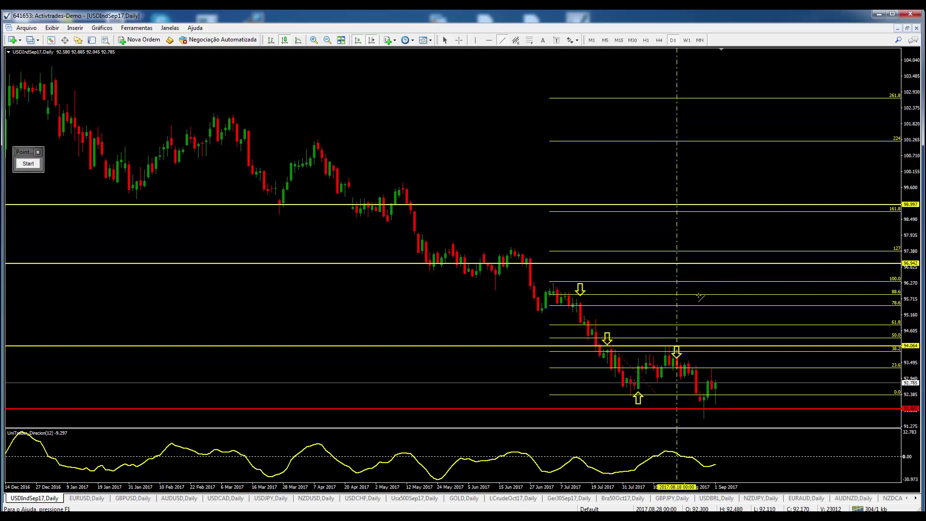
{"action": "left_click_drag", "start_coordinate": [720, 295], "coordinate": [742, 295]}
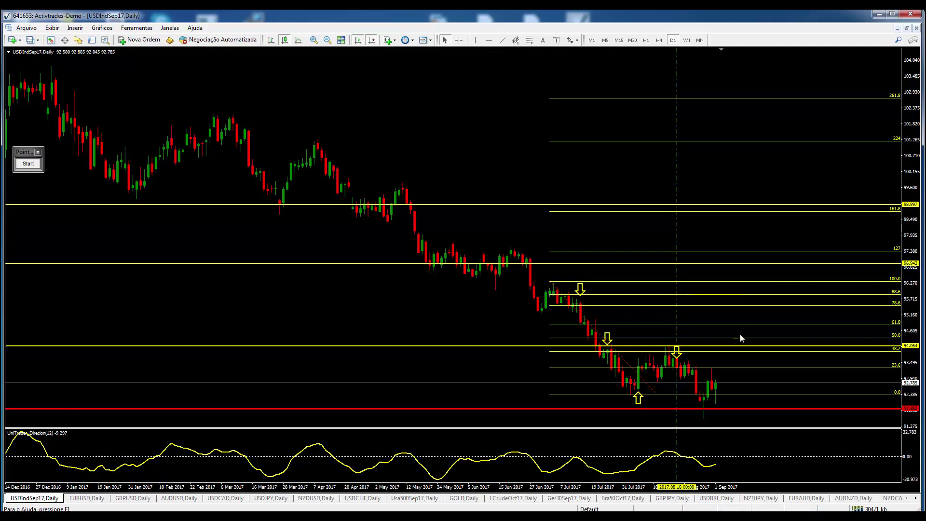
{"action": "left_click_drag", "start_coordinate": [659, 397], "coordinate": [677, 418]}
{"action": "left_click_drag", "start_coordinate": [552, 285], "coordinate": [614, 348]}
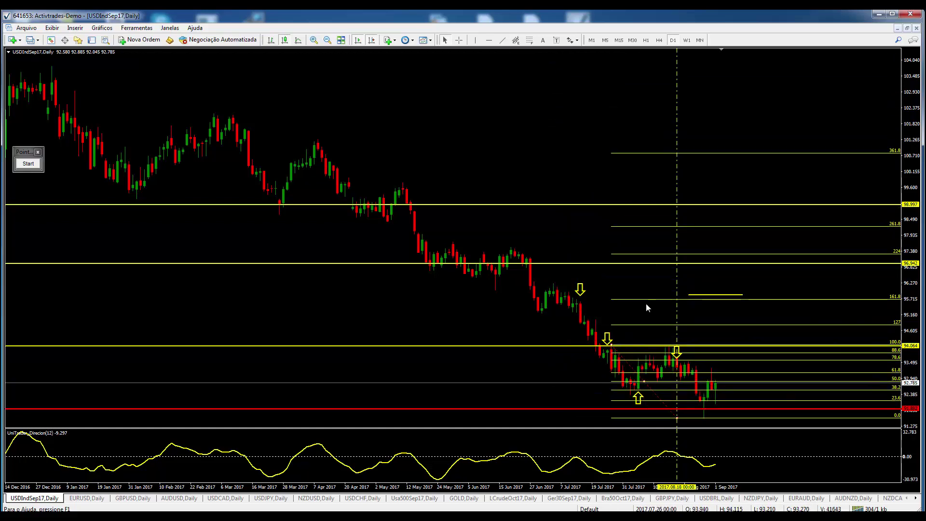
Mark the Fibonacci 161.8 level at about 95.7 with a second short trendline and delete the retracement.
{"action": "left_click", "coordinate": [504, 41]}
{"action": "key", "text": "Delete"}
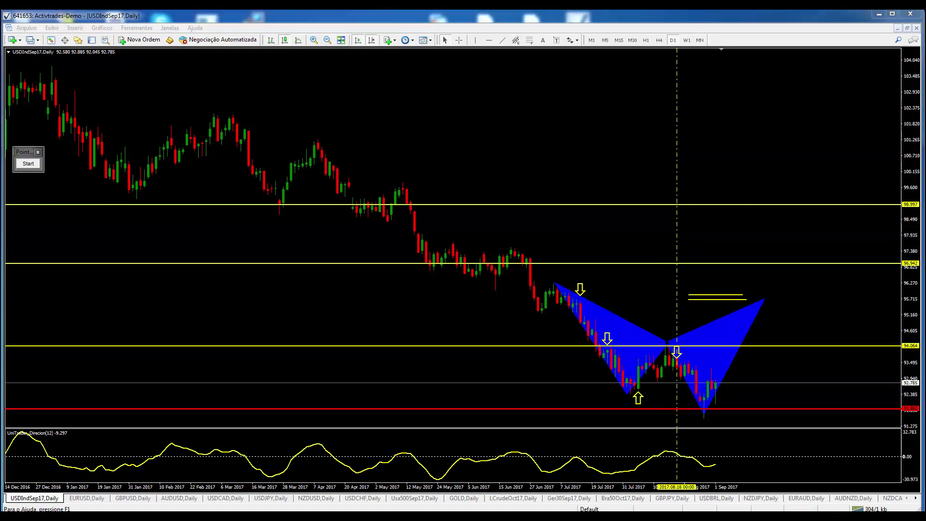
Measure the distance from the latest USDIndSep17 close up to the two short target lines with the crosshair.
{"action": "left_click", "coordinate": [458, 40]}
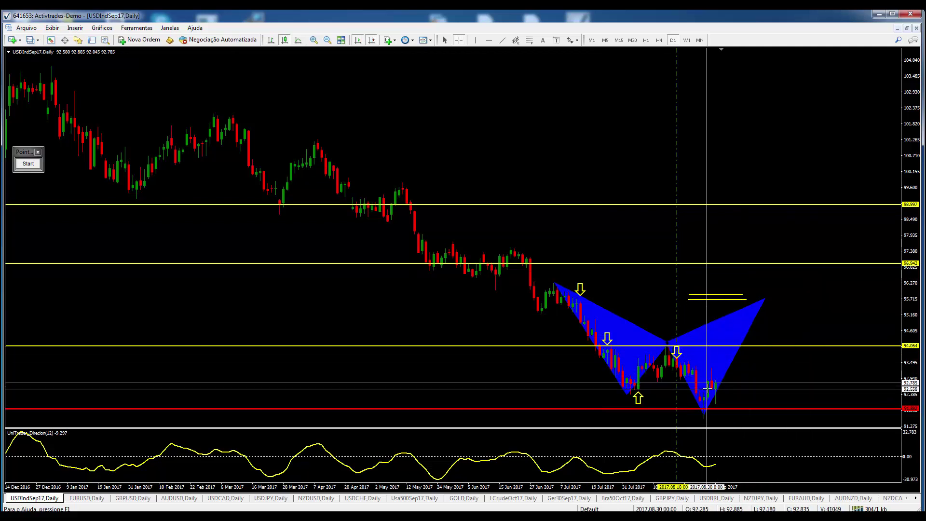
{"action": "mouse_move", "coordinate": [714, 384]}
{"action": "left_click_drag", "start_coordinate": [714, 383], "coordinate": [747, 296]}
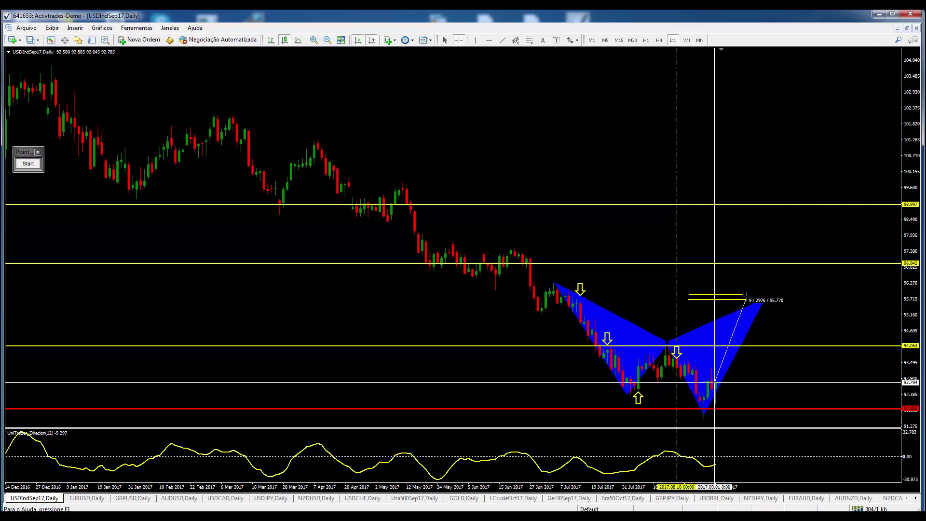
{"action": "left_click_drag", "start_coordinate": [747, 295], "coordinate": [747, 296]}
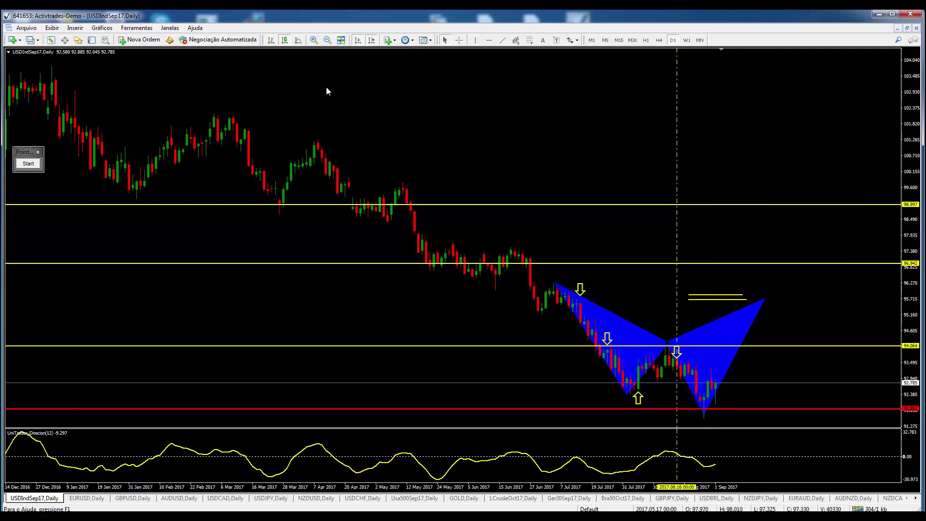
Place an up arrow just below the latest USDIndSep17 candle at the red support line.
{"action": "left_click", "coordinate": [74, 27]}
{"action": "mouse_move", "coordinate": [103, 114]}
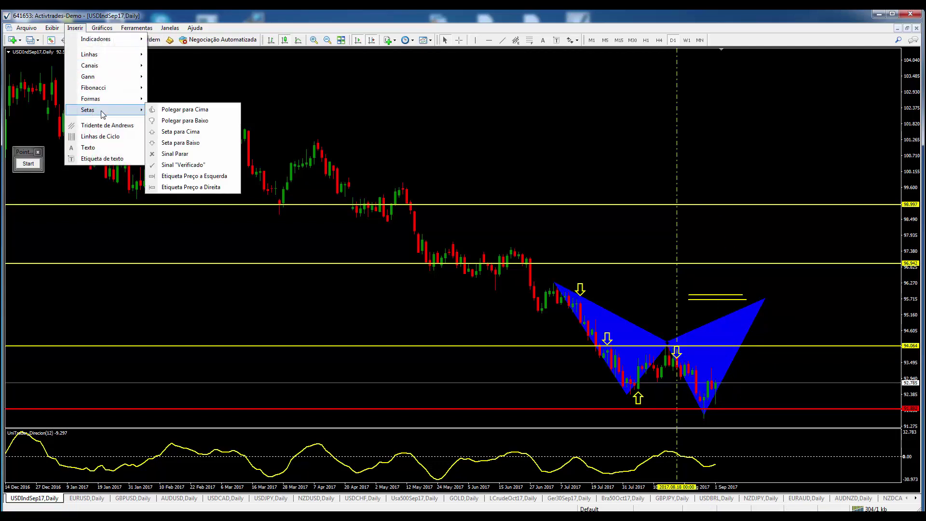
{"action": "left_click", "coordinate": [176, 131]}
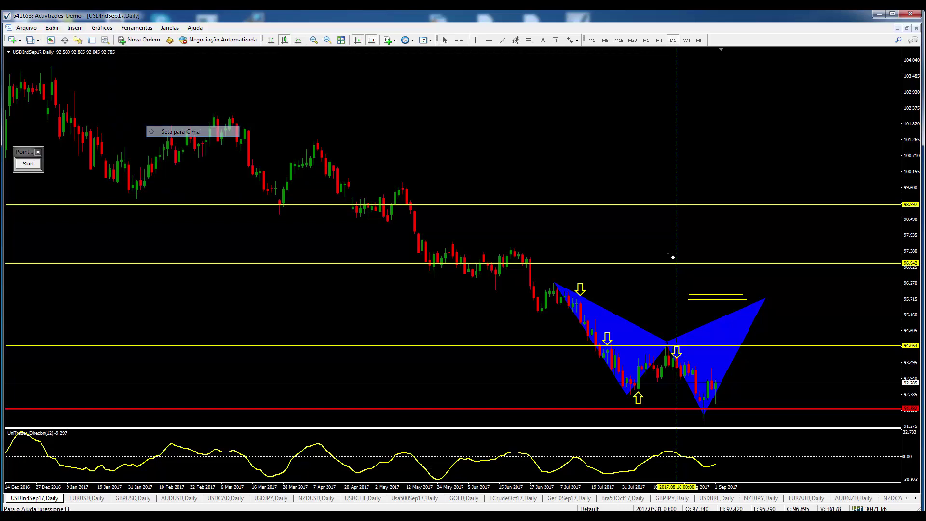
{"action": "left_click", "coordinate": [718, 408]}
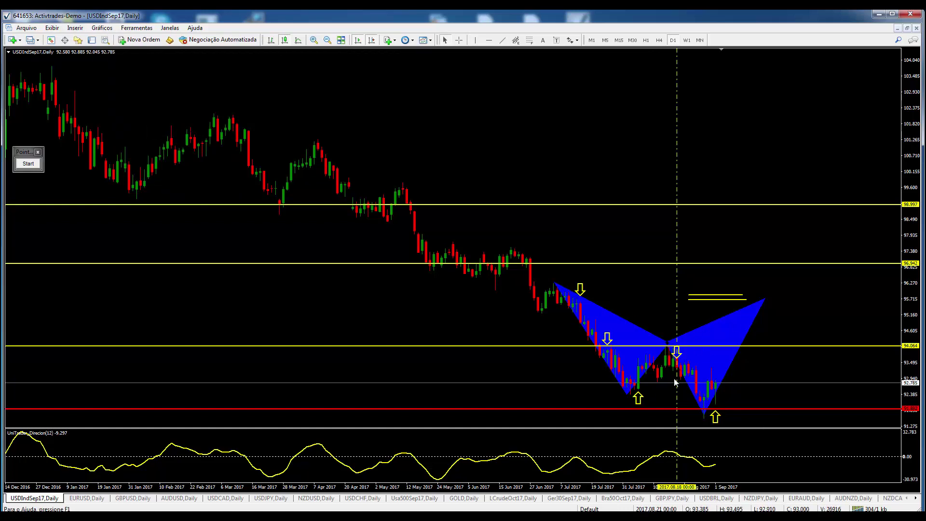
Draw a rising trendline under the indicator's last two lows and a falling one under the matching August price lows.
{"action": "left_click", "coordinate": [502, 42]}
{"action": "left_click_drag", "start_coordinate": [611, 473], "coordinate": [735, 465]}
{"action": "left_click", "coordinate": [502, 40]}
{"action": "left_click_drag", "start_coordinate": [700, 418], "coordinate": [736, 425]}
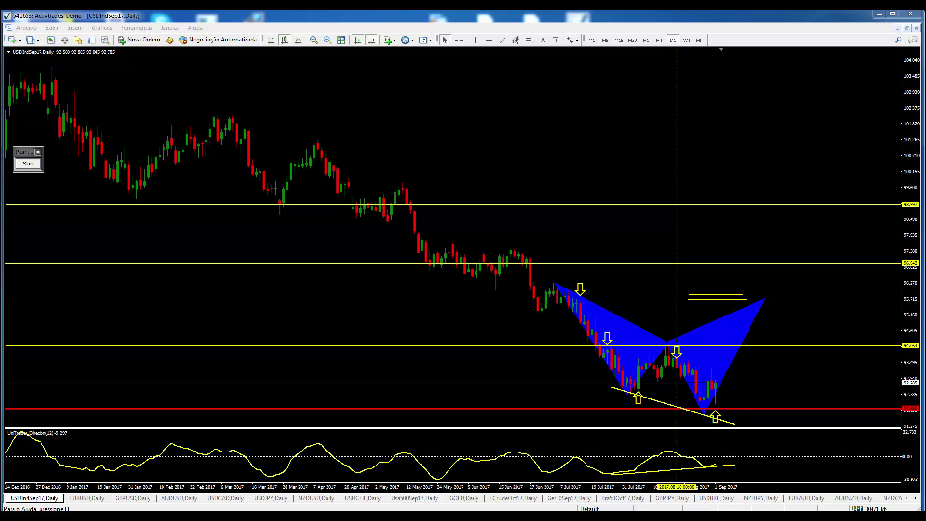
Switch to the EURUSD chart and examine the 29 August candle above the red resistance line with the crosshair.
{"action": "key", "text": "ctrl+Tab"}
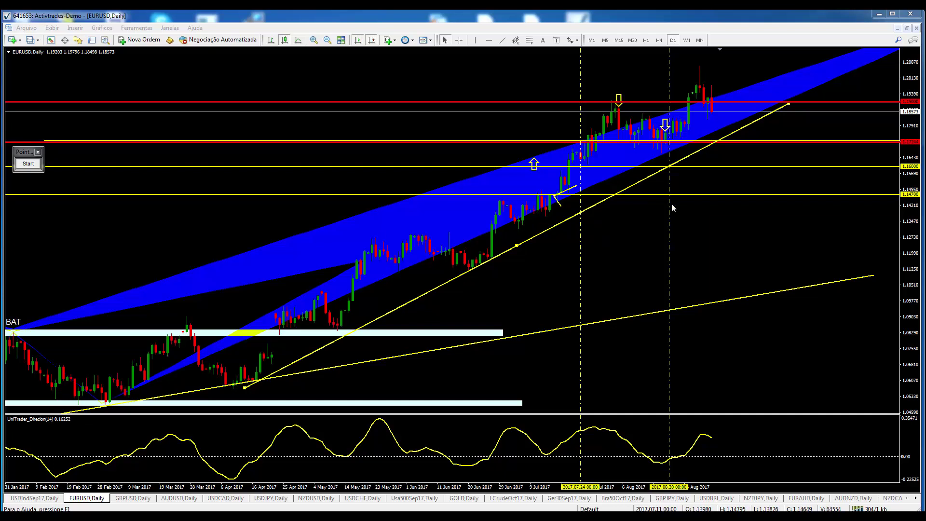
{"action": "left_click", "coordinate": [459, 41]}
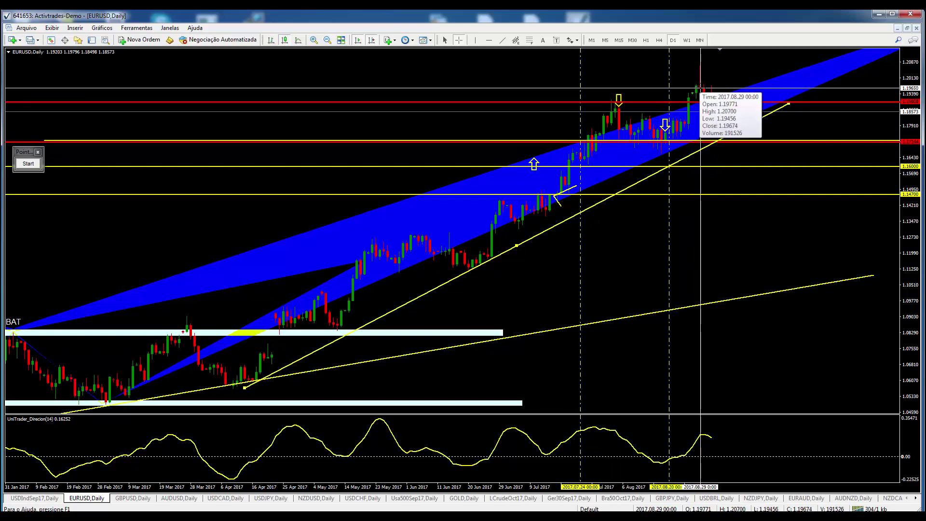
{"action": "mouse_move", "coordinate": [700, 88]}
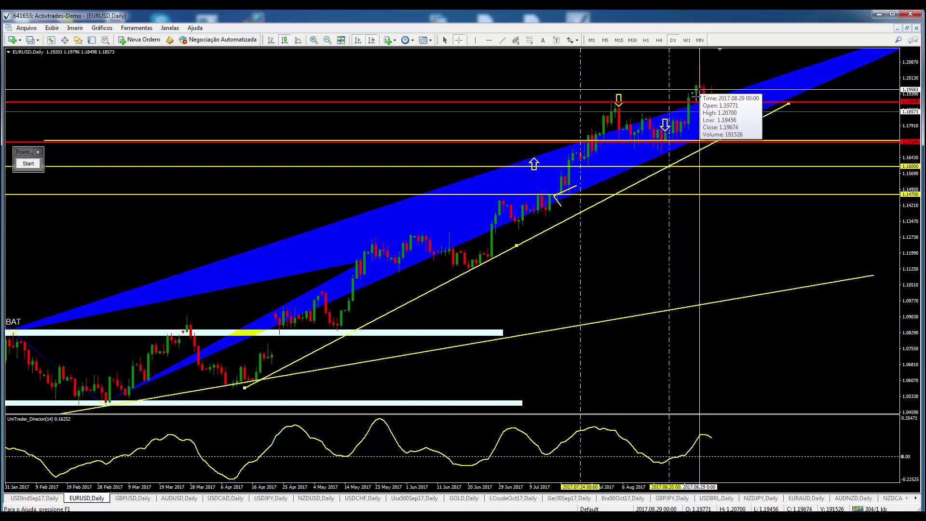
{"action": "key", "text": "Escape"}
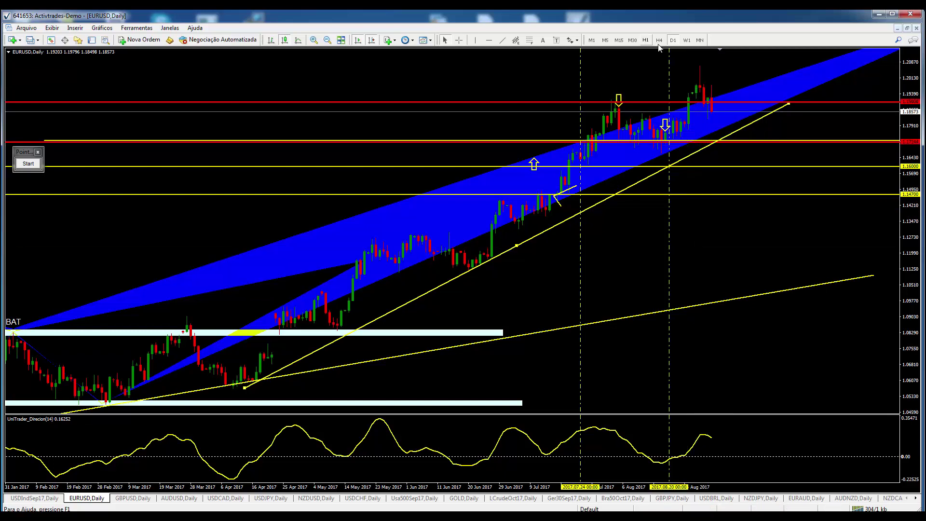
Examine the EURUSD weekly chart's upper red target line, then return to the daily timeframe and deselect the steep rising trendline.
{"action": "left_click", "coordinate": [687, 40]}
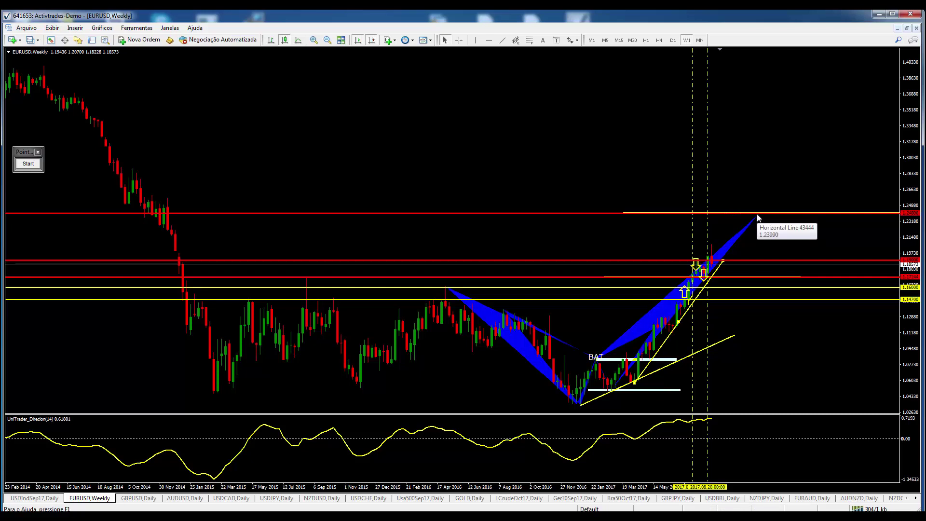
{"action": "left_click", "coordinate": [673, 40]}
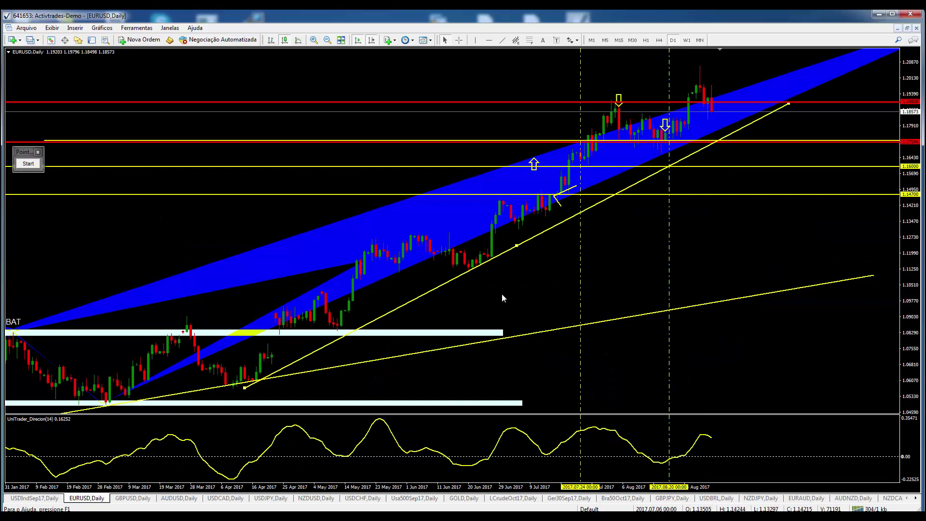
{"action": "left_click", "coordinate": [246, 393]}
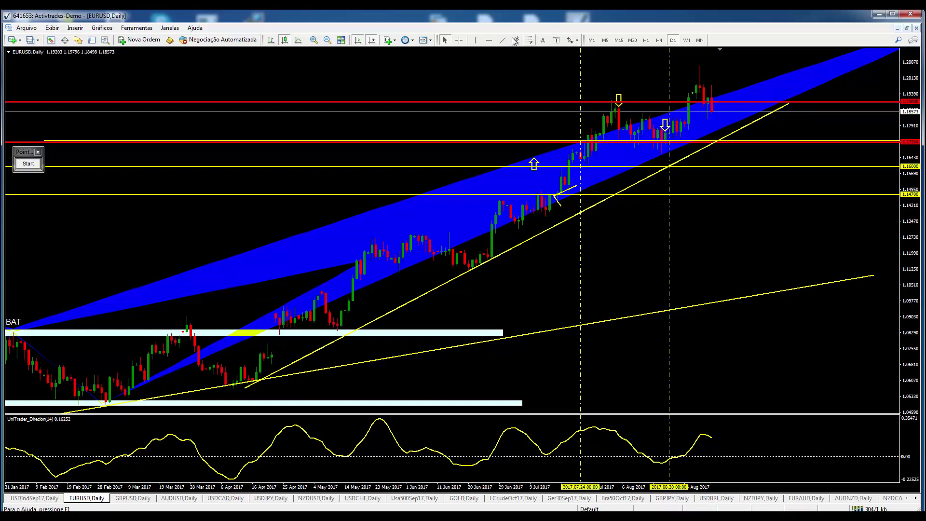
Move the down arrow from the early-August EURUSD high to just above the 29 August high.
{"action": "left_click", "coordinate": [459, 40]}
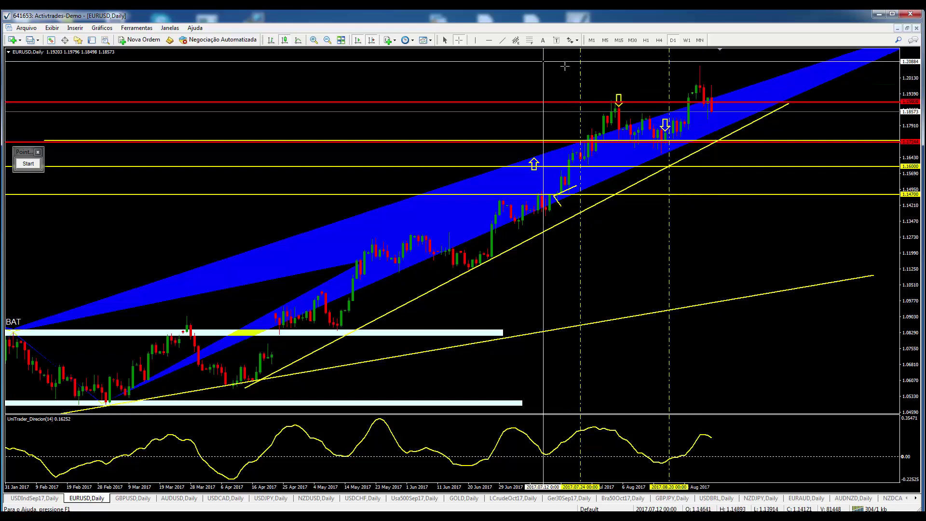
{"action": "left_click", "coordinate": [623, 99]}
{"action": "double_click", "coordinate": [619, 99]}
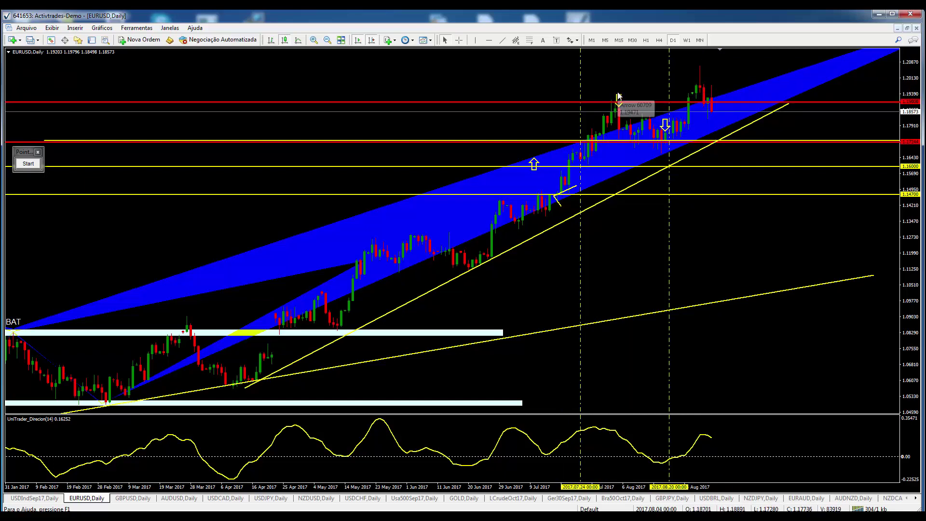
{"action": "left_click_drag", "start_coordinate": [623, 94], "coordinate": [707, 58]}
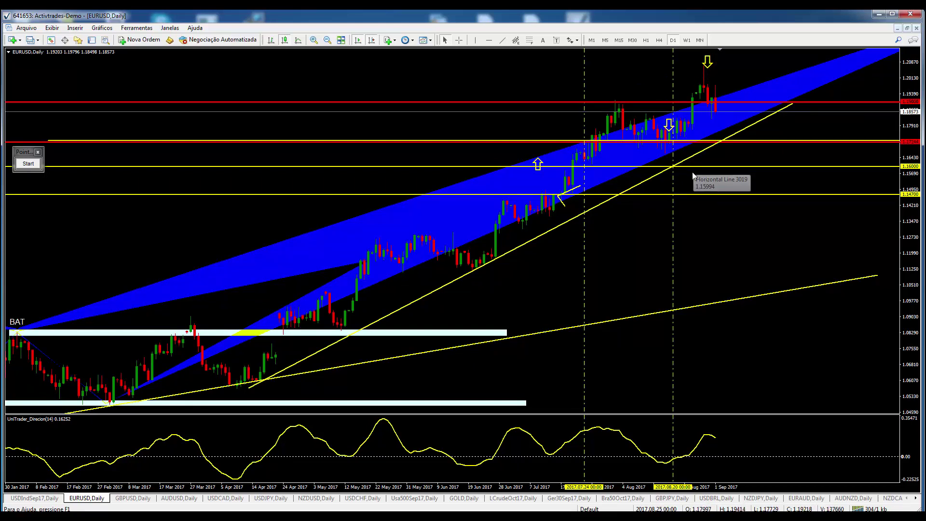
{"action": "left_click", "coordinate": [489, 40]}
{"action": "left_click", "coordinate": [589, 91]}
{"action": "mouse_move", "coordinate": [654, 77]}
{"action": "left_mouse_down"}
{"action": "mouse_move", "coordinate": [657, 96]}
{"action": "mouse_move", "coordinate": [658, 84]}
{"action": "left_mouse_up"}
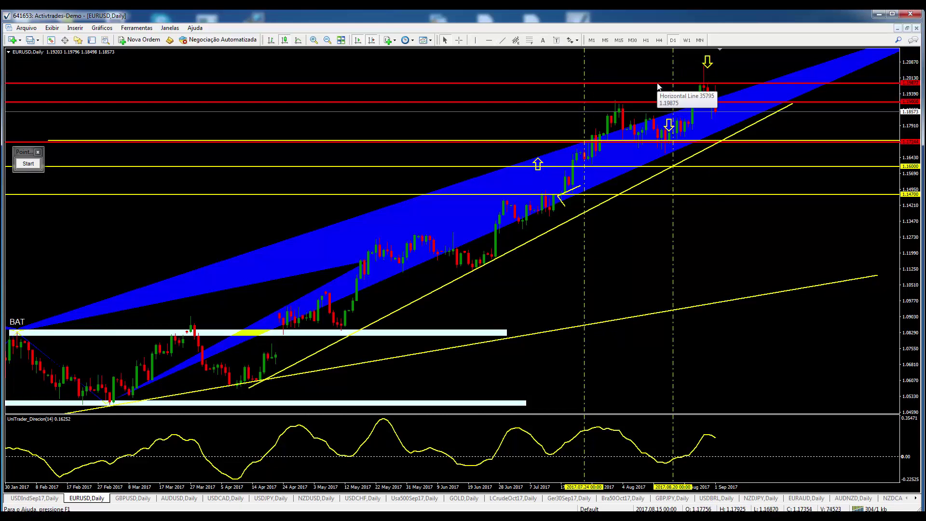
{"action": "key", "text": "Delete"}
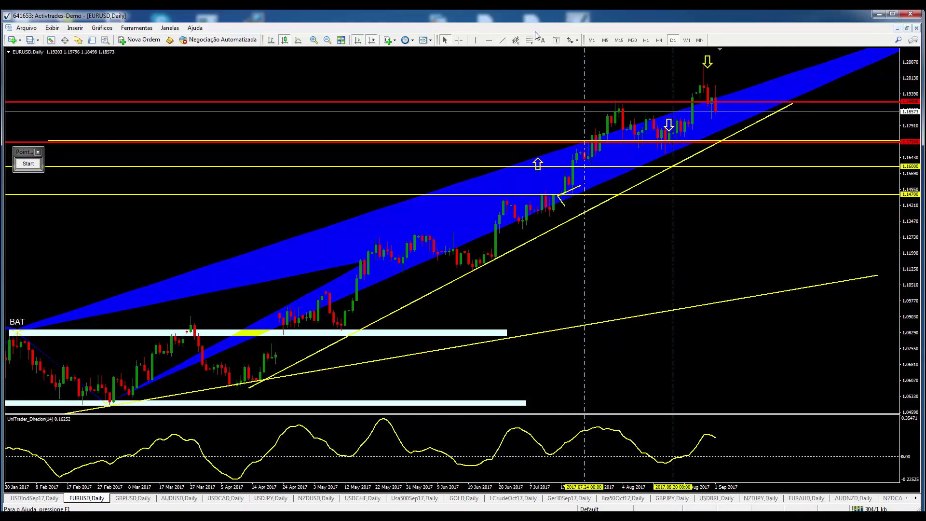
Draw a rising trendline over the two August EURUSD highs and a falling one over the matching indicator peaks.
{"action": "left_click", "coordinate": [504, 41]}
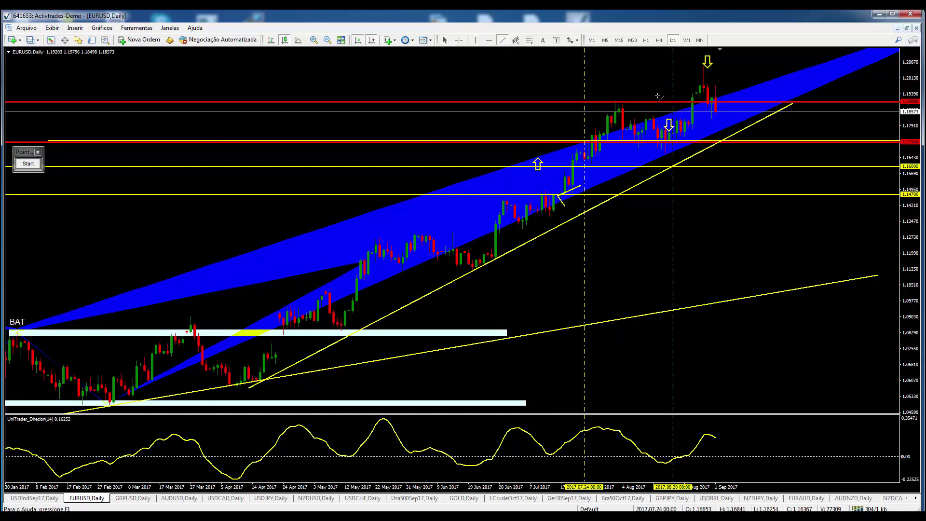
{"action": "left_click_drag", "start_coordinate": [595, 110], "coordinate": [707, 62]}
{"action": "left_click_drag", "start_coordinate": [592, 424], "coordinate": [726, 434]}
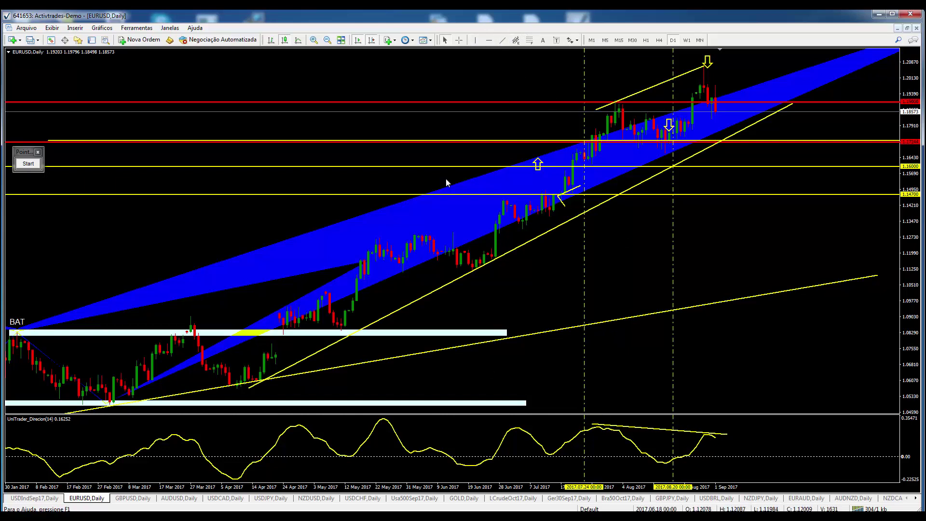
Switch to the GBPUSD chart and measure the move from the 27 August candle to the latest close with the crosshair.
{"action": "key", "text": "ctrl+Tab"}
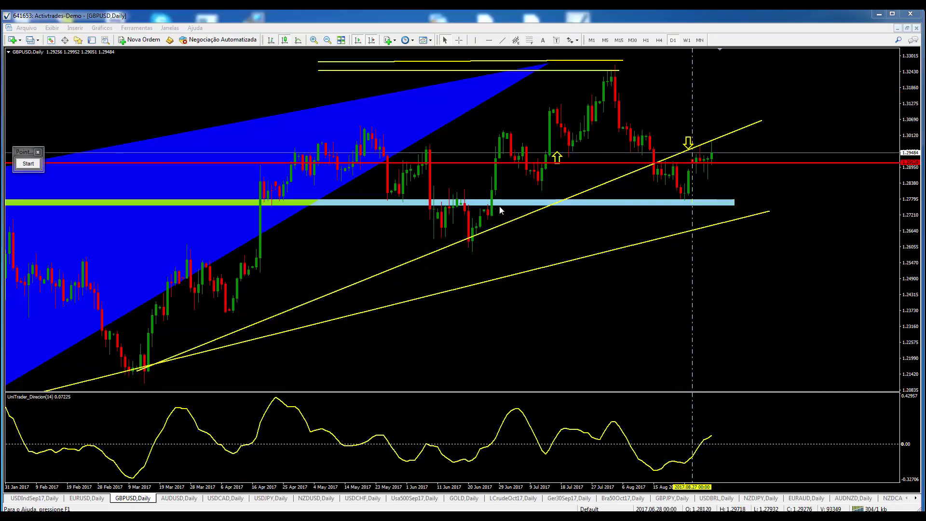
{"action": "left_click", "coordinate": [458, 40]}
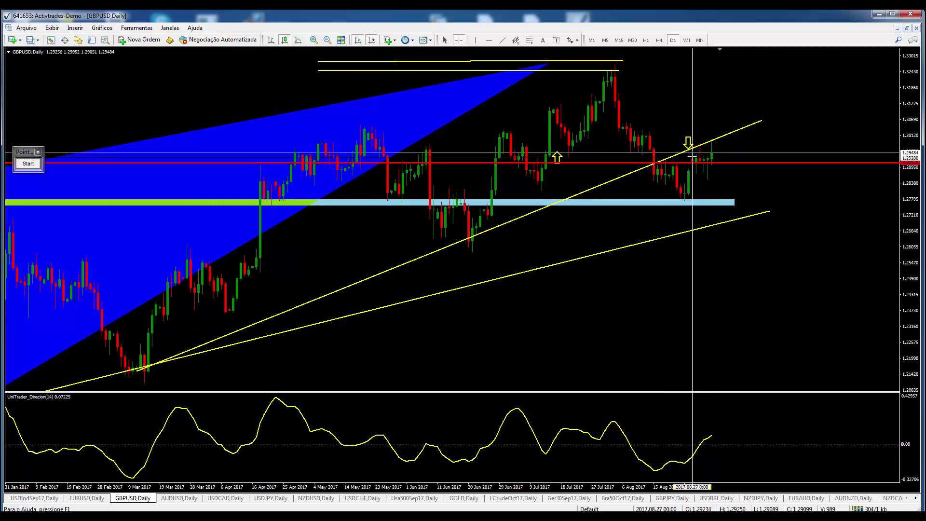
{"action": "left_click_drag", "start_coordinate": [692, 160], "coordinate": [717, 154]}
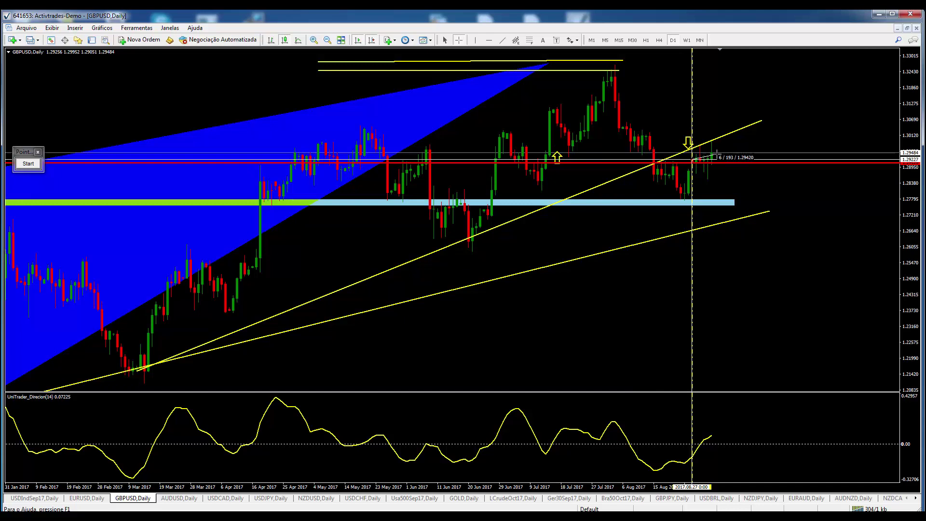
{"action": "left_click_drag", "start_coordinate": [715, 155], "coordinate": [715, 155]}
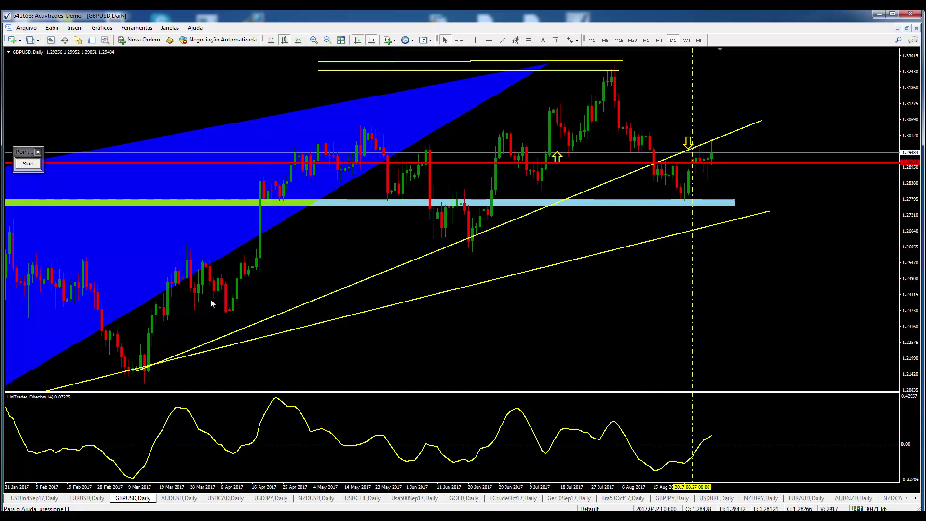
Recheck the late-August GBPUSD prices with the crosshair and move the down arrow to just above the latest candle.
{"action": "left_click", "coordinate": [459, 41]}
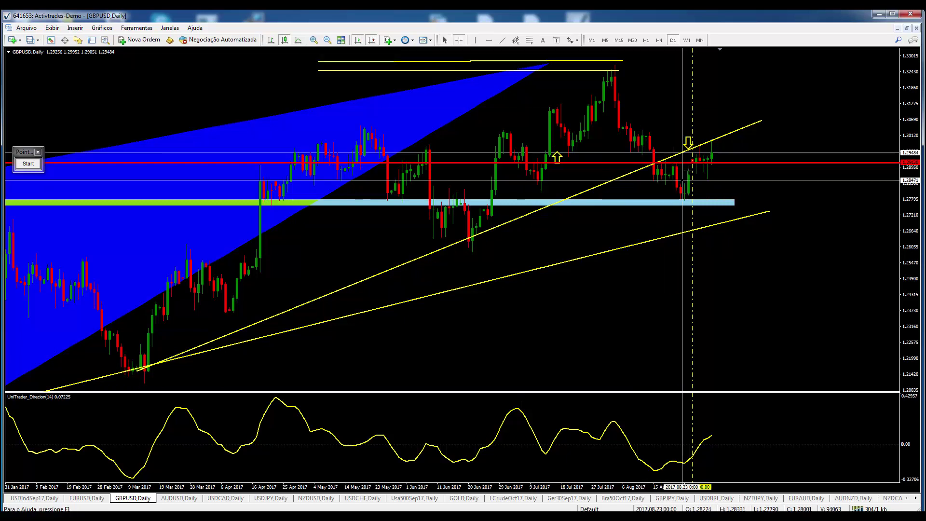
{"action": "left_click", "coordinate": [719, 153]}
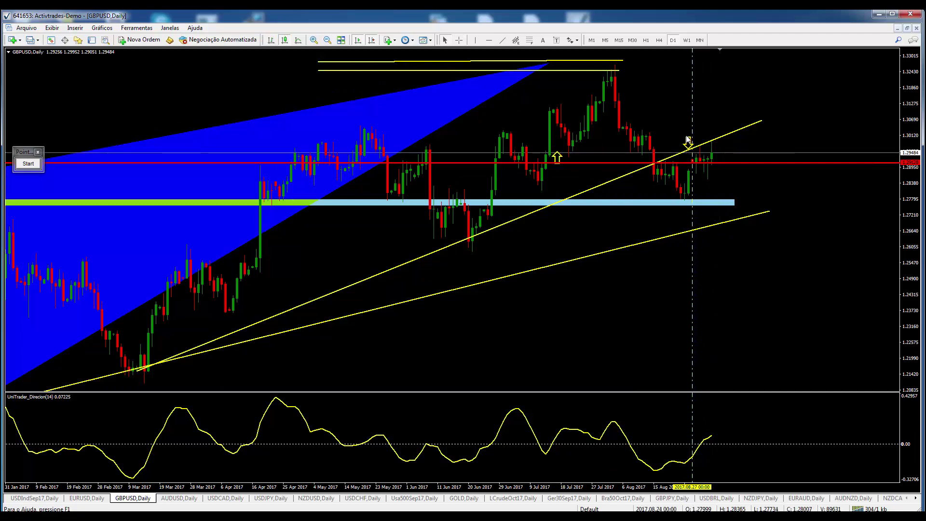
{"action": "left_click_drag", "start_coordinate": [689, 140], "coordinate": [713, 121]}
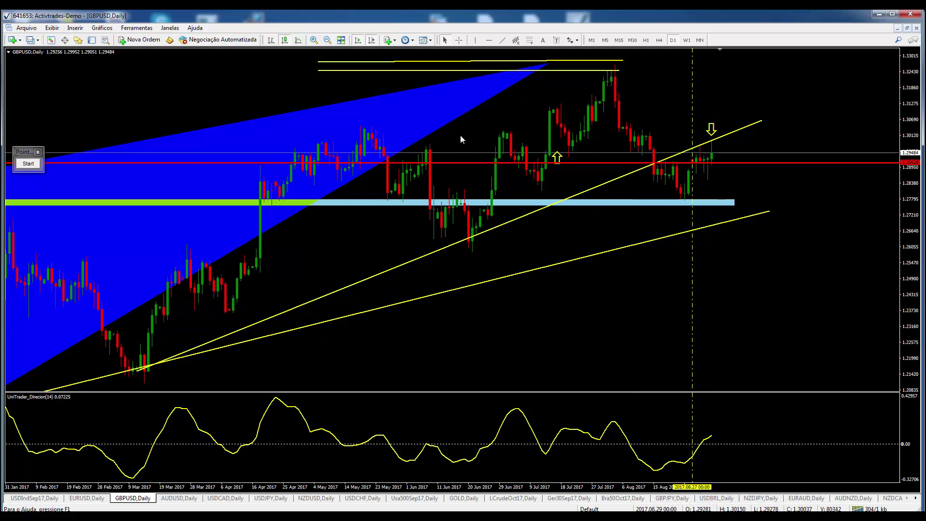
Examine the GBPUSD weekly chart's latest indicator peak with the crosshair and return to the daily timeframe.
{"action": "left_click", "coordinate": [686, 40]}
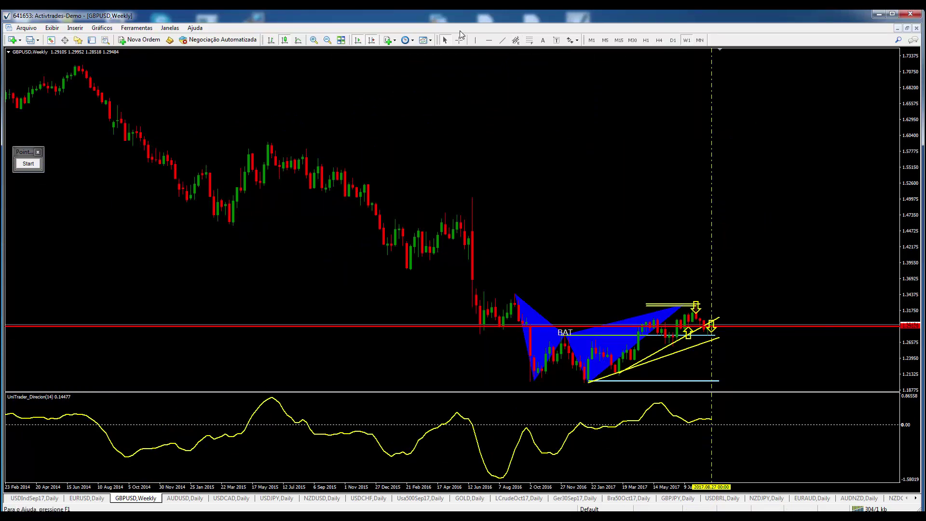
{"action": "key", "text": "ctrl+f"}
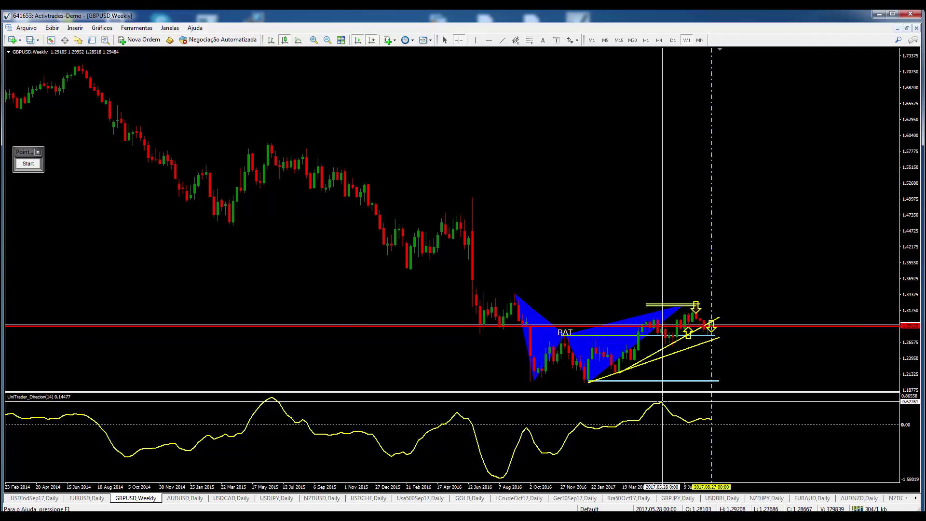
{"action": "left_click", "coordinate": [673, 40]}
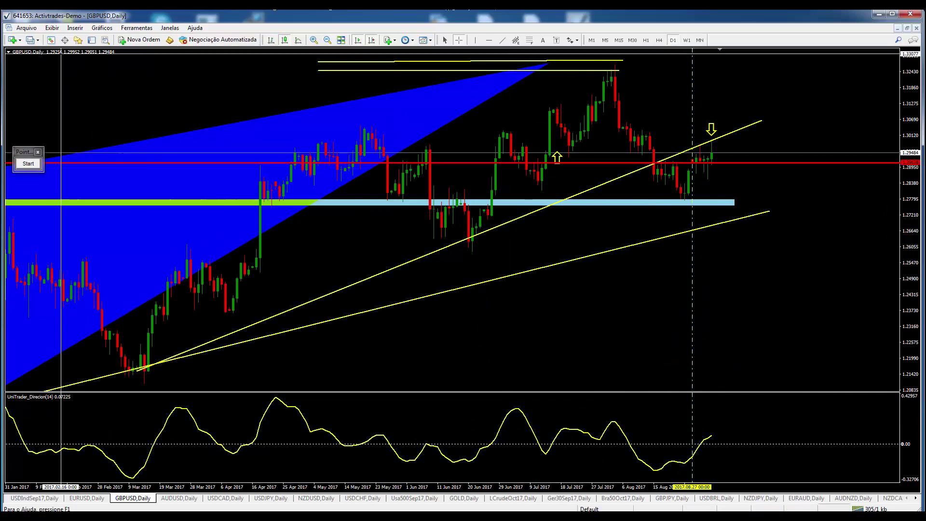
Review AUDUSD on the daily and weekly charts with the crosshair and move the latest up arrow below the newest daily low.
{"action": "left_click", "coordinate": [179, 498]}
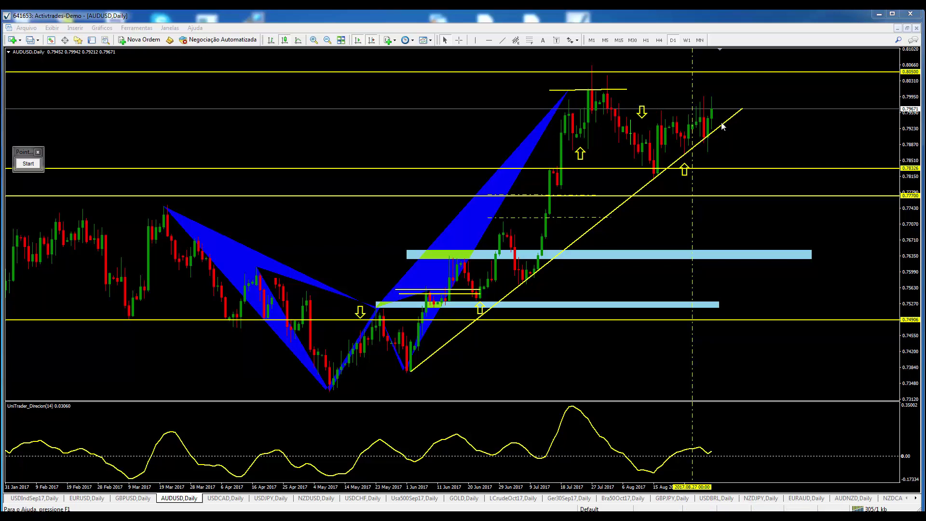
{"action": "left_click", "coordinate": [459, 40]}
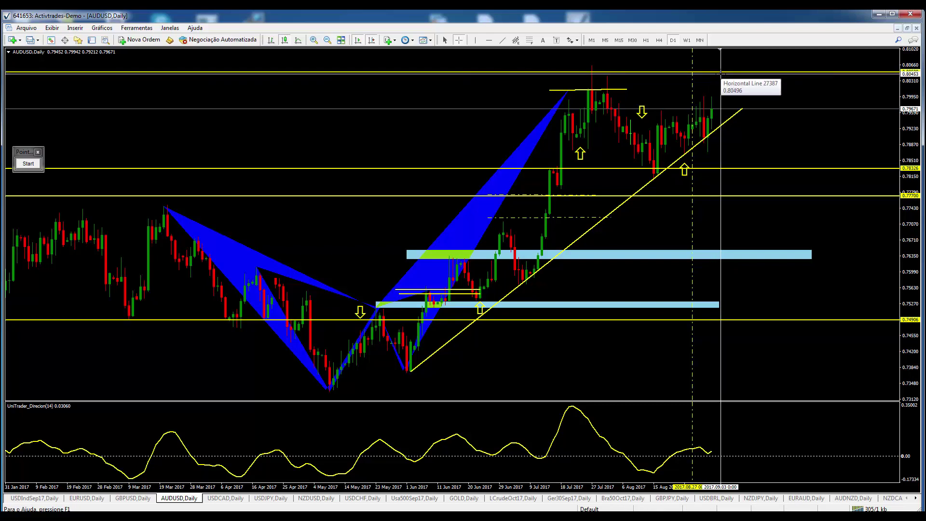
{"action": "left_click", "coordinate": [686, 40]}
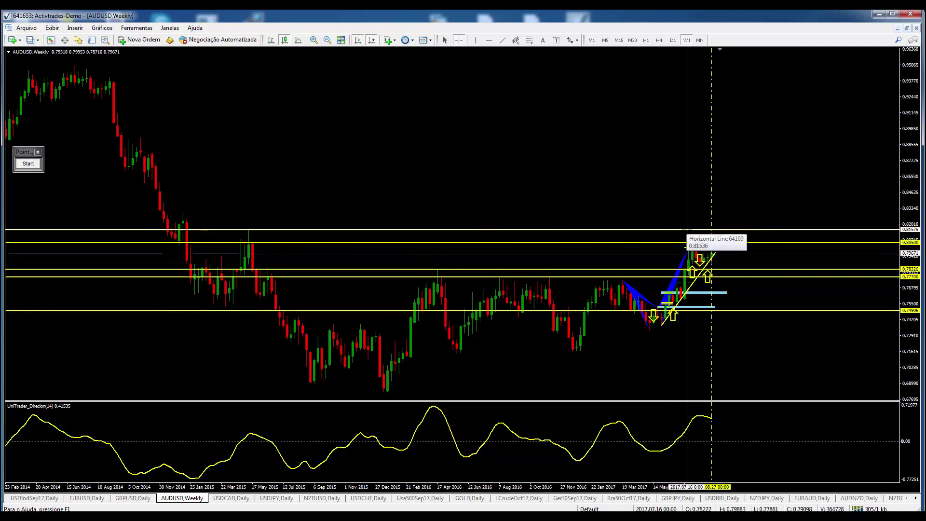
{"action": "left_click", "coordinate": [672, 40]}
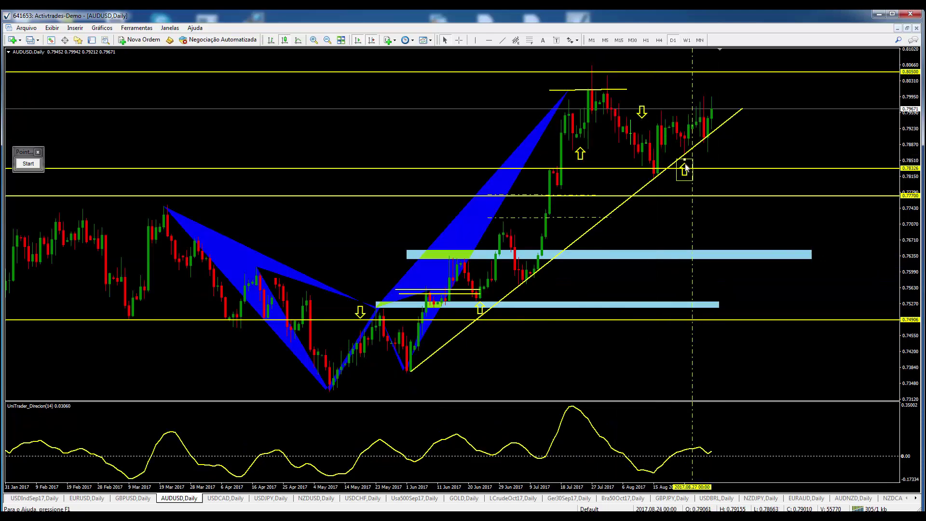
{"action": "left_click_drag", "start_coordinate": [686, 166], "coordinate": [708, 152]}
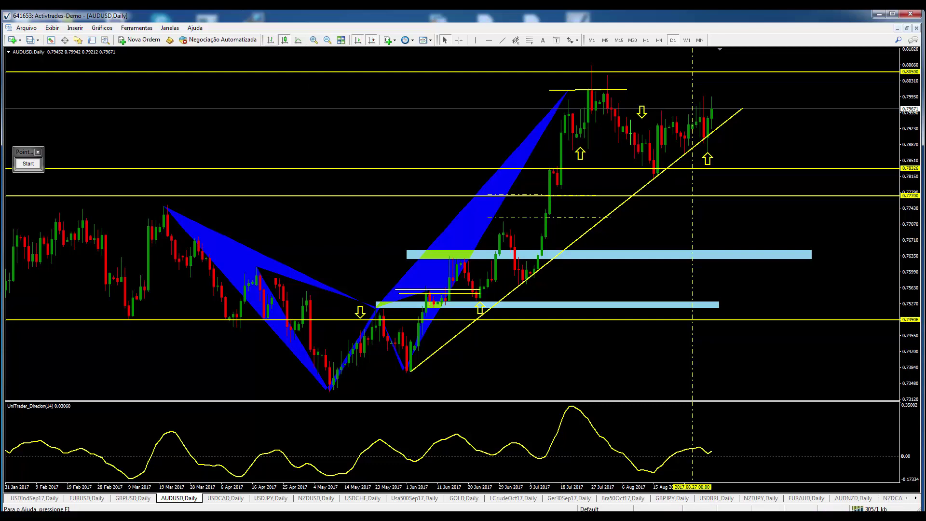
Switch to the USDCAD daily chart and widen the view to show the full rising channel and the space below price.
{"action": "key", "text": "ctrl+Tab"}
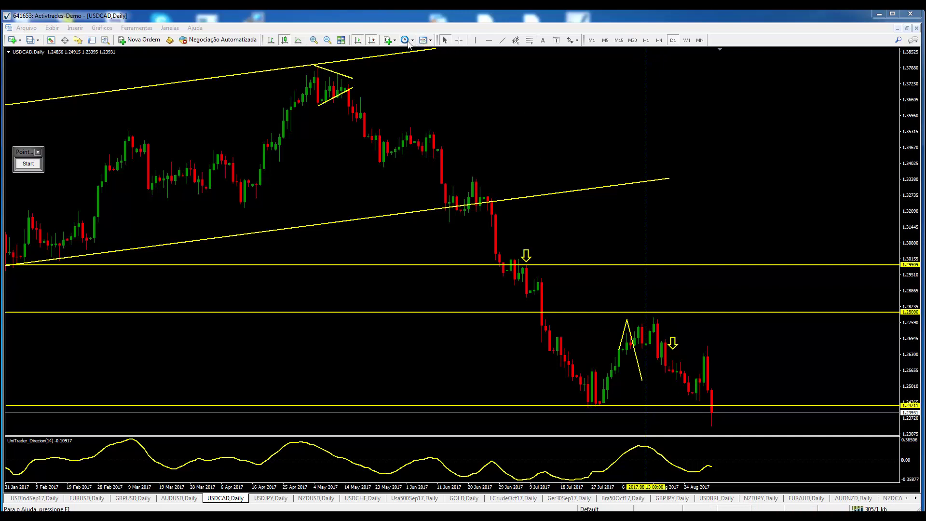
{"action": "left_click", "coordinate": [327, 40]}
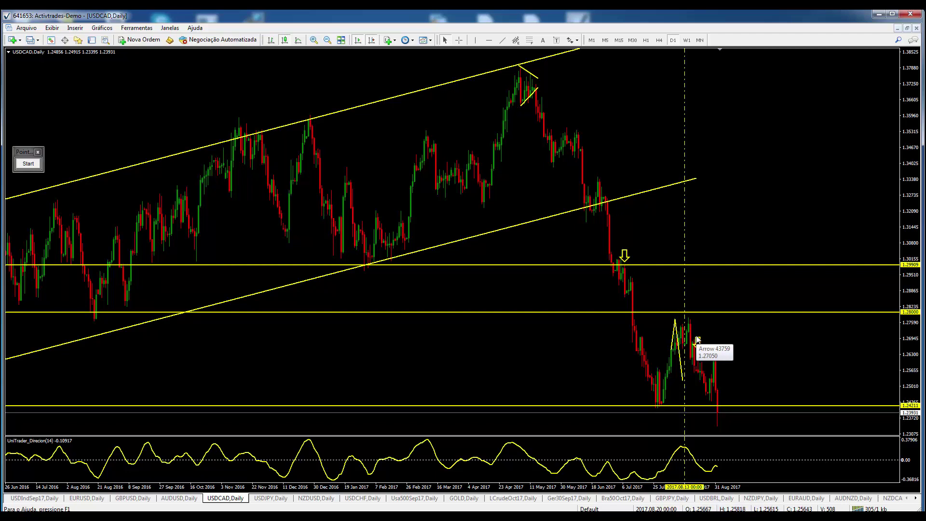
{"action": "left_click_drag", "start_coordinate": [914, 115], "coordinate": [914, 129]}
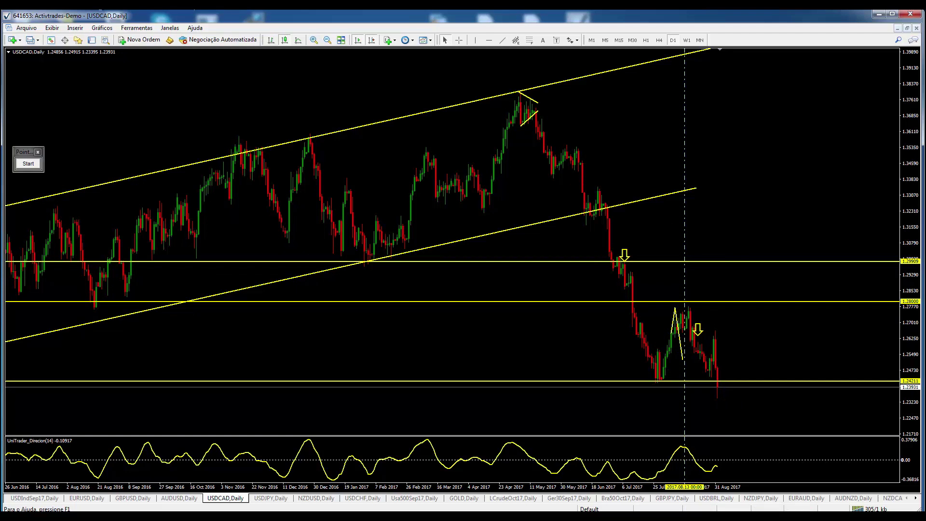
Switch to the COT spreadsheet's Canadian dollar sheet, outline the last seven weeks of long contracts and clear the markup.
{"action": "key", "text": "alt+Tab"}
{"action": "left_click", "coordinate": [27, 164]}
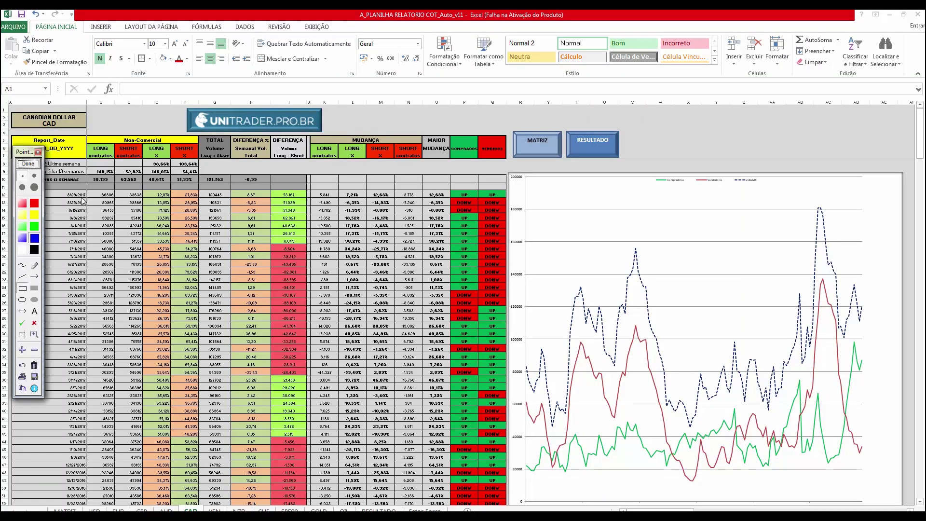
{"action": "mouse_move", "coordinate": [89, 190]}
{"action": "left_mouse_down"}
{"action": "mouse_move", "coordinate": [126, 252]}
{"action": "mouse_move", "coordinate": [120, 244]}
{"action": "left_mouse_up"}
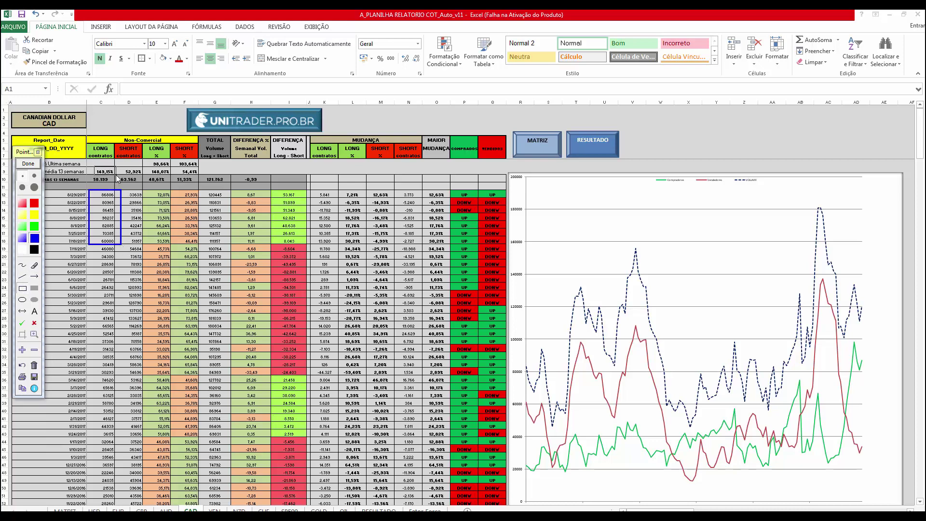
{"action": "left_click", "coordinate": [32, 165]}
Outline the most recent Canadian dollar short contracts on the COT sheet and clear the markup.
{"action": "left_click", "coordinate": [29, 164]}
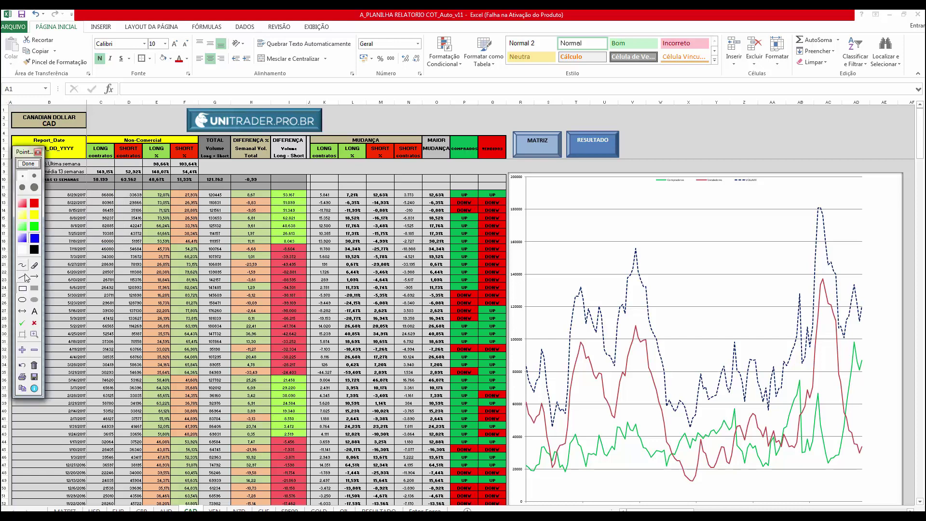
{"action": "mouse_move", "coordinate": [115, 164]}
{"action": "left_mouse_down"}
{"action": "mouse_move", "coordinate": [143, 211]}
{"action": "mouse_move", "coordinate": [132, 196]}
{"action": "mouse_move", "coordinate": [143, 200]}
{"action": "left_mouse_up"}
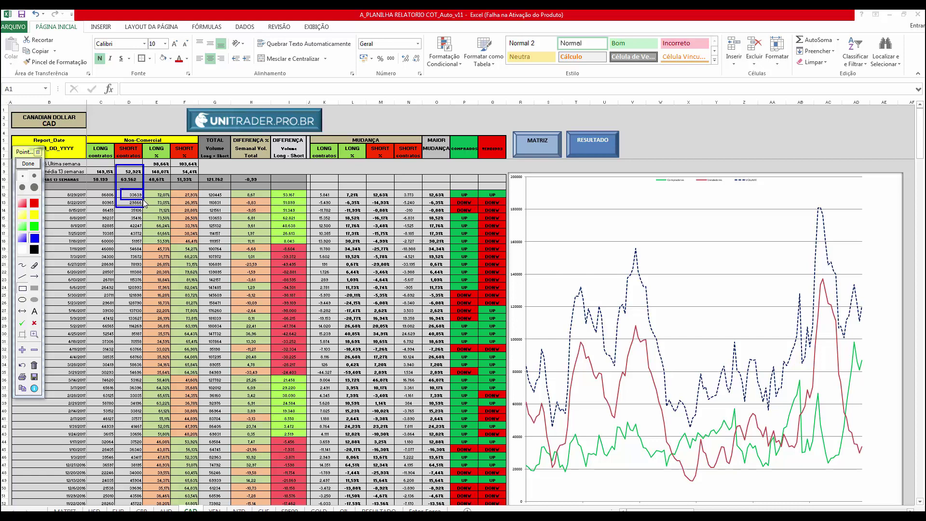
{"action": "left_click", "coordinate": [28, 164]}
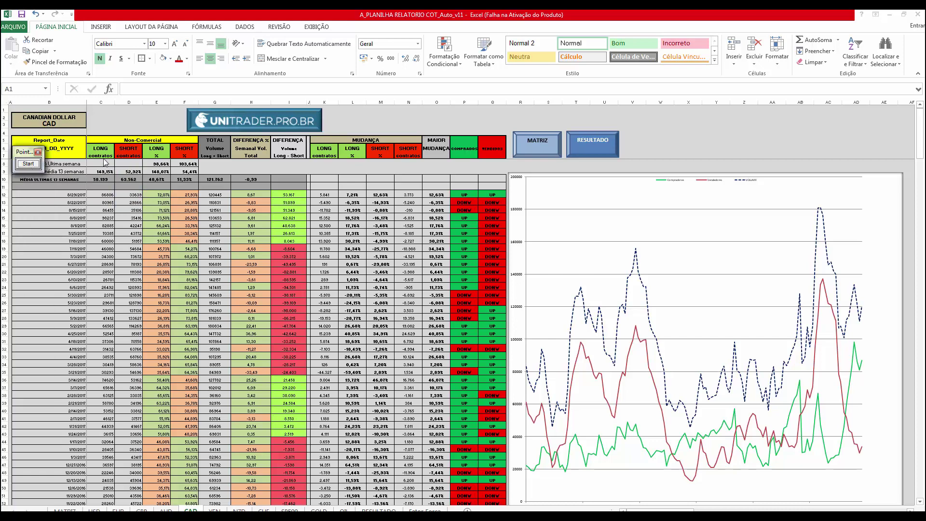
Mark the latest ends of the green and red lines on the COT graph with small arrows and clear them.
{"action": "left_click", "coordinate": [28, 164]}
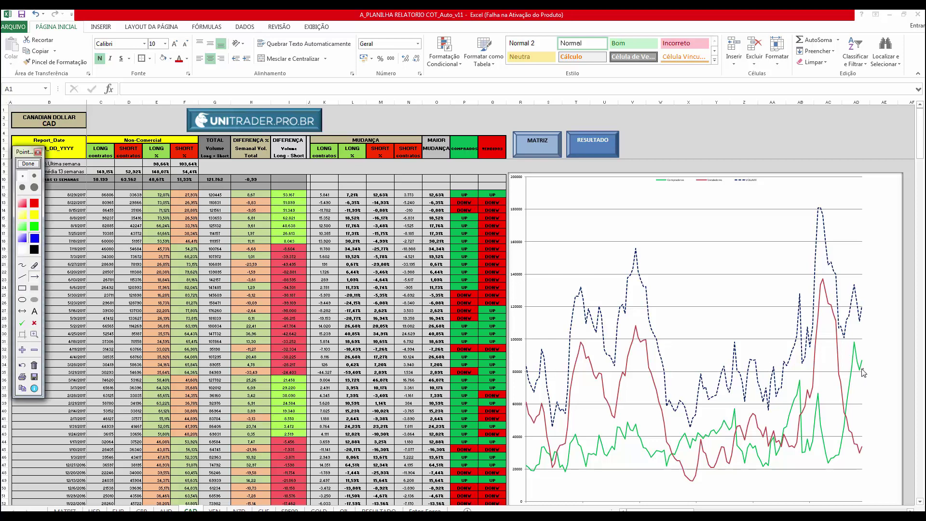
{"action": "left_click", "coordinate": [864, 448]}
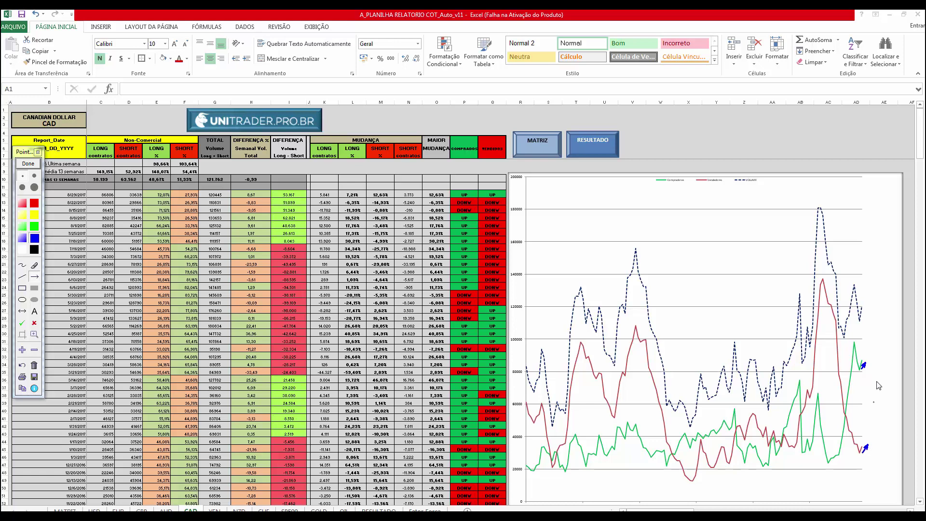
{"action": "left_click", "coordinate": [28, 163]}
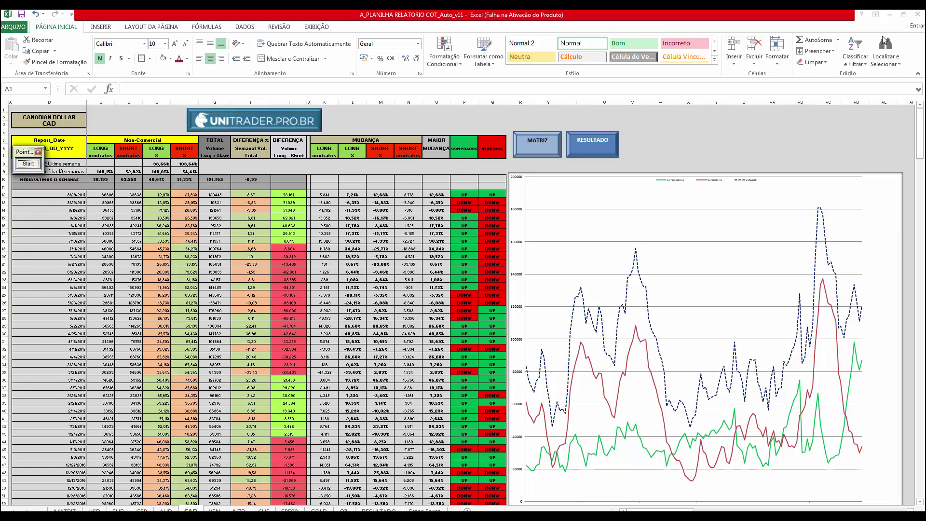
Return to MetaTrader and examine USDCAD with the crosshair from the 1.24211 level down to the red support line.
{"action": "key", "text": "alt+Tab"}
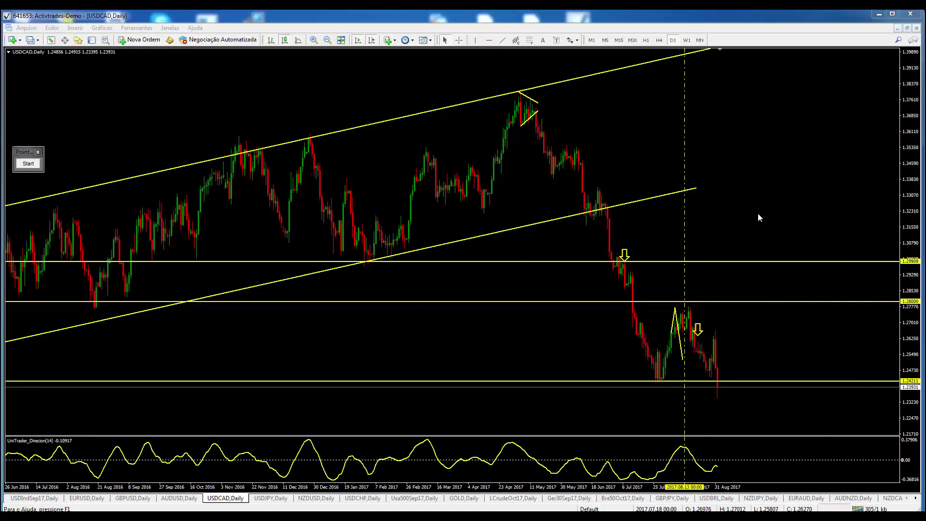
{"action": "left_click_drag", "start_coordinate": [910, 144], "coordinate": [911, 149]}
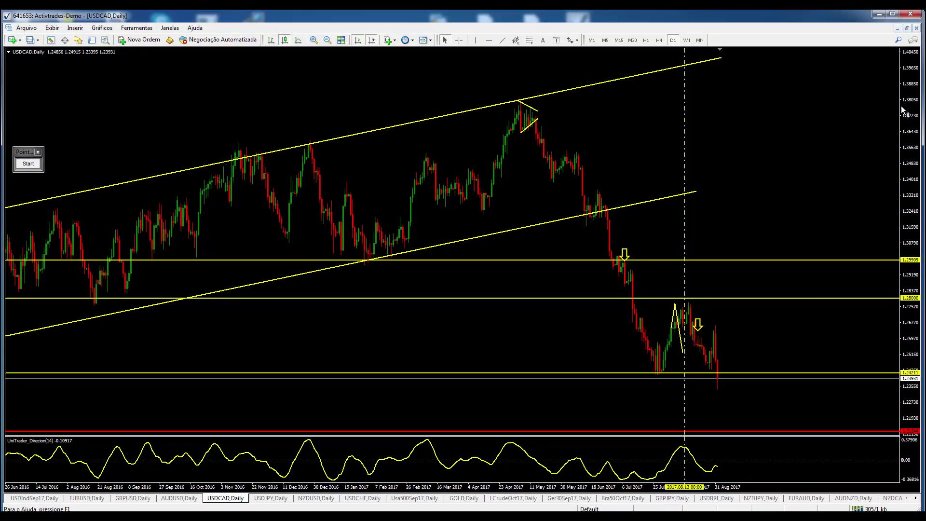
{"action": "left_click_drag", "start_coordinate": [903, 111], "coordinate": [909, 119]}
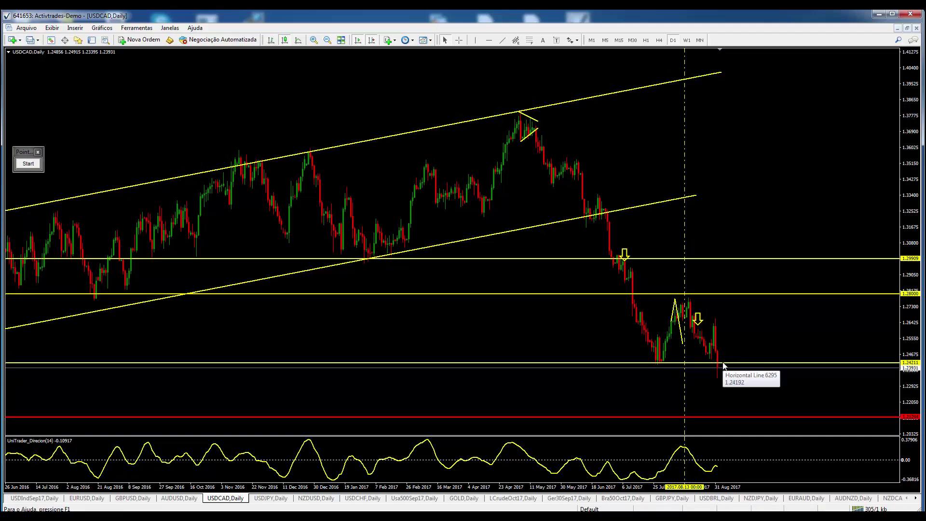
{"action": "left_click", "coordinate": [459, 40]}
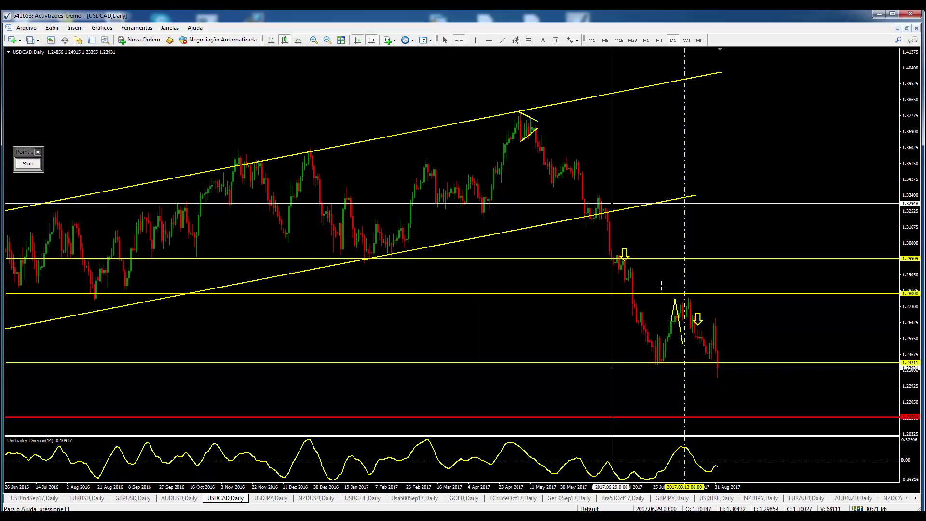
{"action": "left_click", "coordinate": [724, 379]}
{"action": "key", "text": "ctrl+f"}
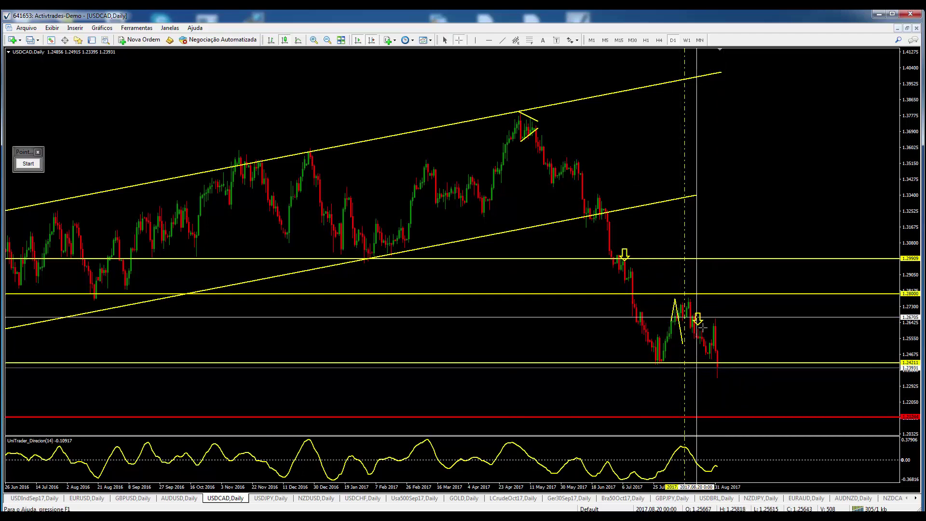
{"action": "left_click", "coordinate": [728, 415]}
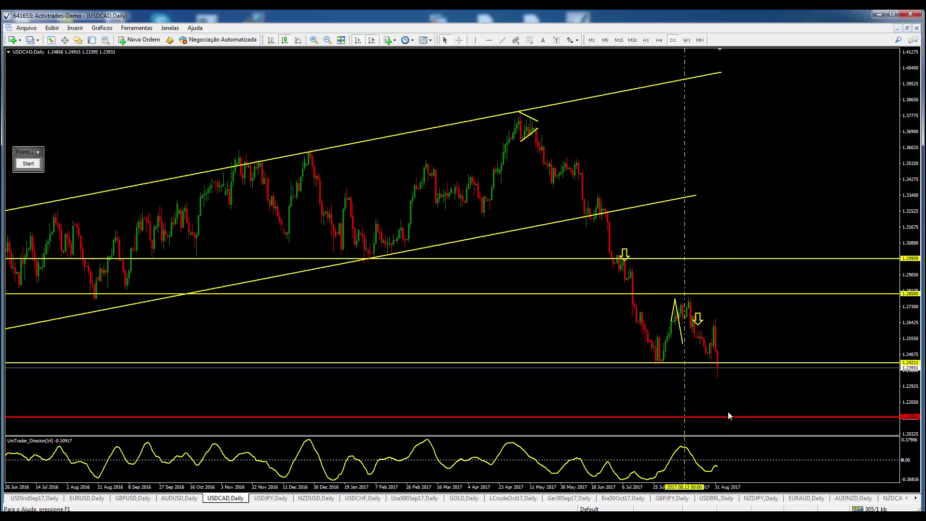
Check USDCAD on the weekly chart, return to daily and measure from the latest close to the red support line.
{"action": "left_click", "coordinate": [687, 40]}
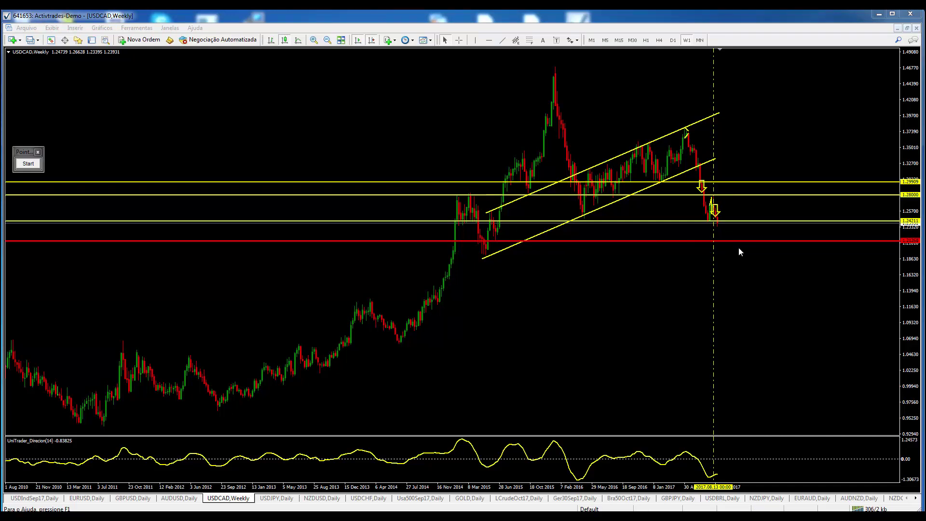
{"action": "left_click", "coordinate": [673, 40]}
{"action": "left_click_drag", "start_coordinate": [907, 140], "coordinate": [909, 173]}
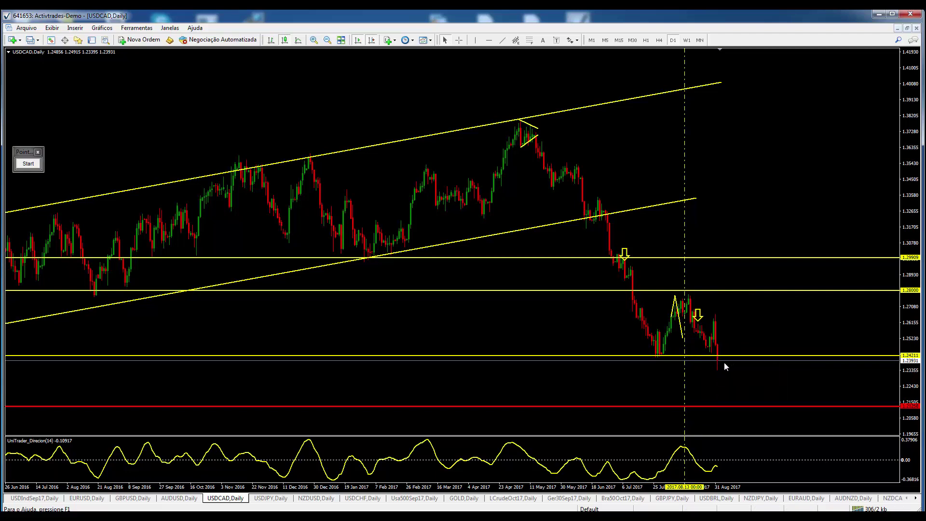
{"action": "left_click", "coordinate": [459, 40]}
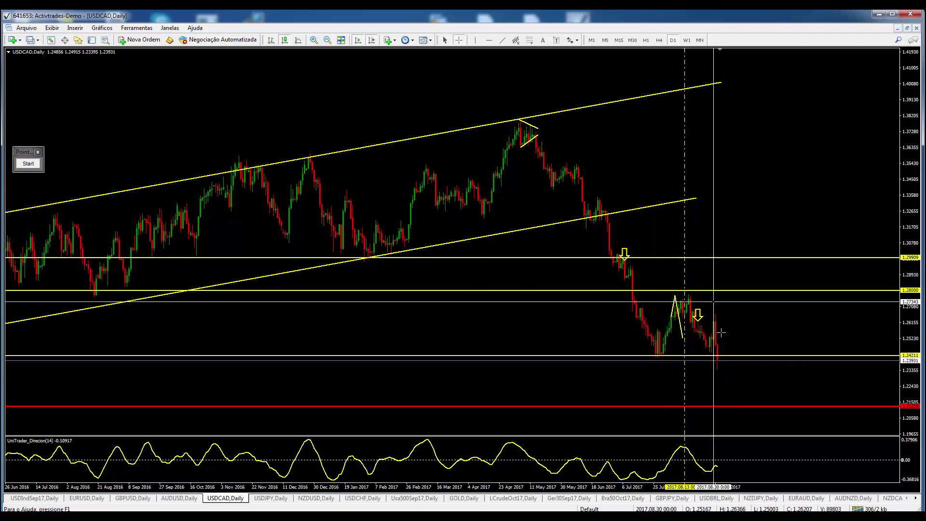
{"action": "left_click_drag", "start_coordinate": [721, 360], "coordinate": [712, 409]}
Switch to the USDJPY daily chart and extend the rising indicator trendline to beneath the latest indicator low.
{"action": "left_click", "coordinate": [270, 497]}
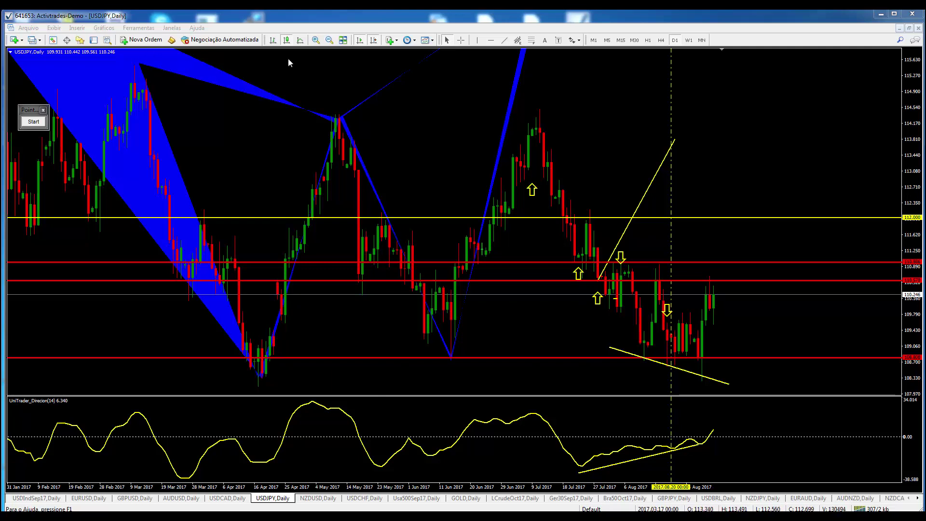
{"action": "left_click", "coordinate": [460, 41]}
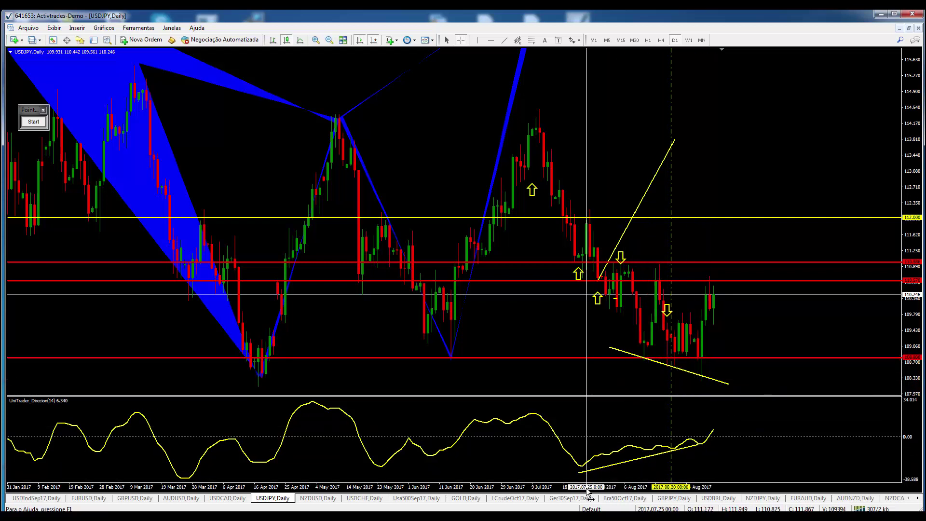
{"action": "double_click", "coordinate": [696, 447]}
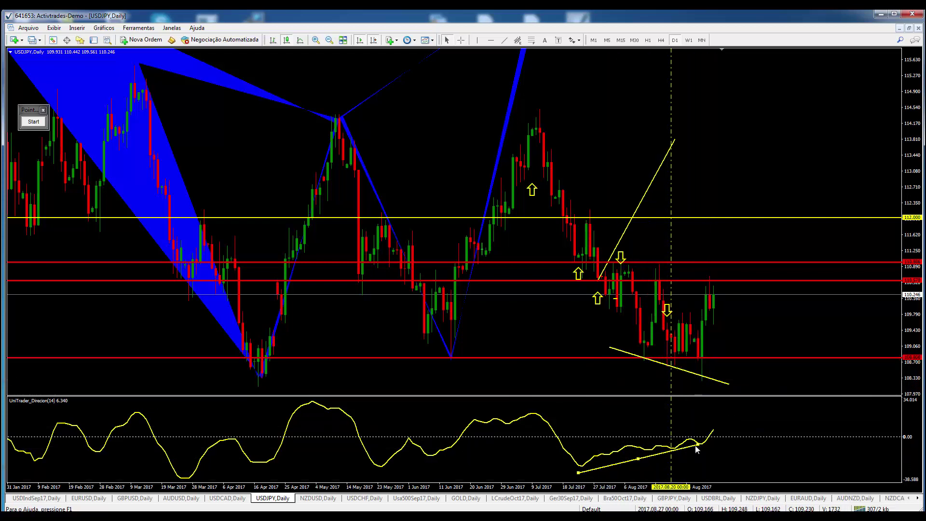
{"action": "left_click_drag", "start_coordinate": [696, 447], "coordinate": [710, 447]}
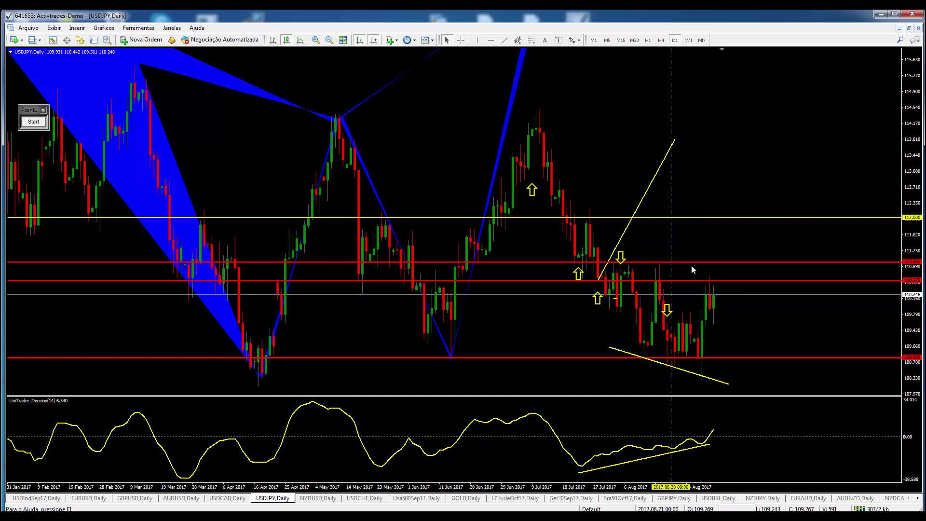
Examine USDJPY with the crosshair, view the YouTrading Português group post about USDJPY in the browser and return to the chart.
{"action": "left_click", "coordinate": [460, 41]}
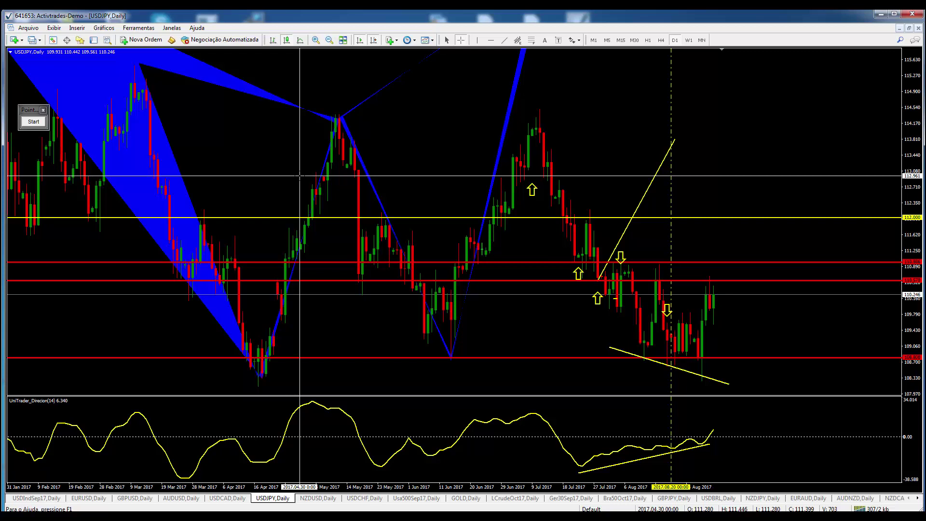
{"action": "key", "text": "alt+Tab"}
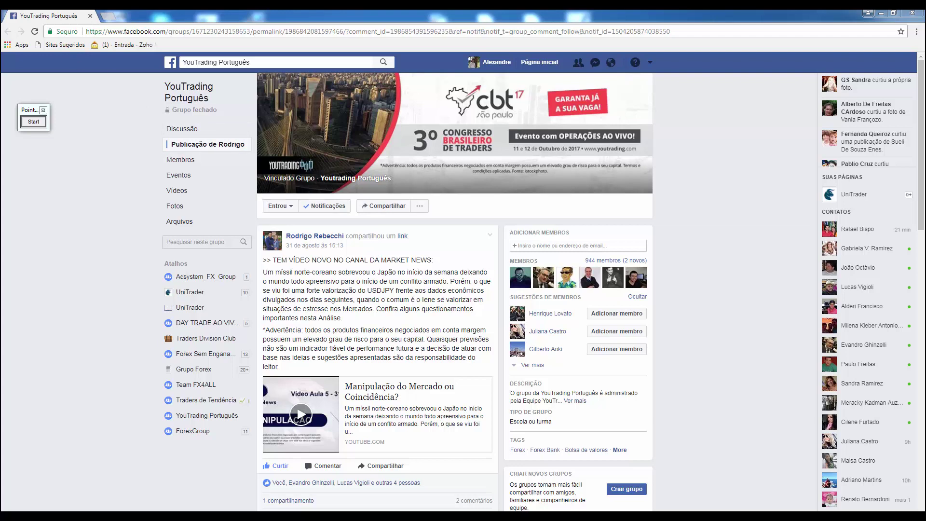
{"action": "key", "text": "alt+Tab"}
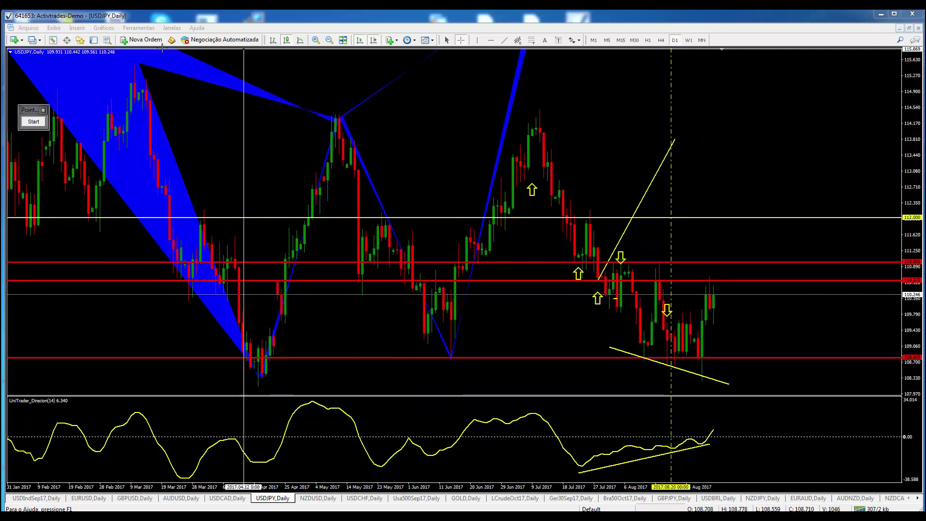
Insert an up arrow at the latest late-August low on the USDJPY daily chart.
{"action": "left_click", "coordinate": [77, 27]}
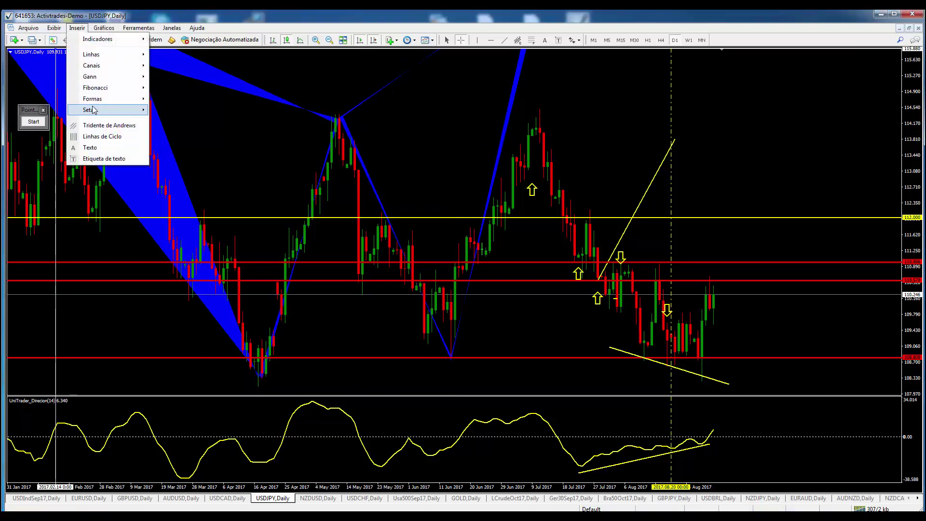
{"action": "mouse_move", "coordinate": [96, 110]}
{"action": "left_click", "coordinate": [176, 131]}
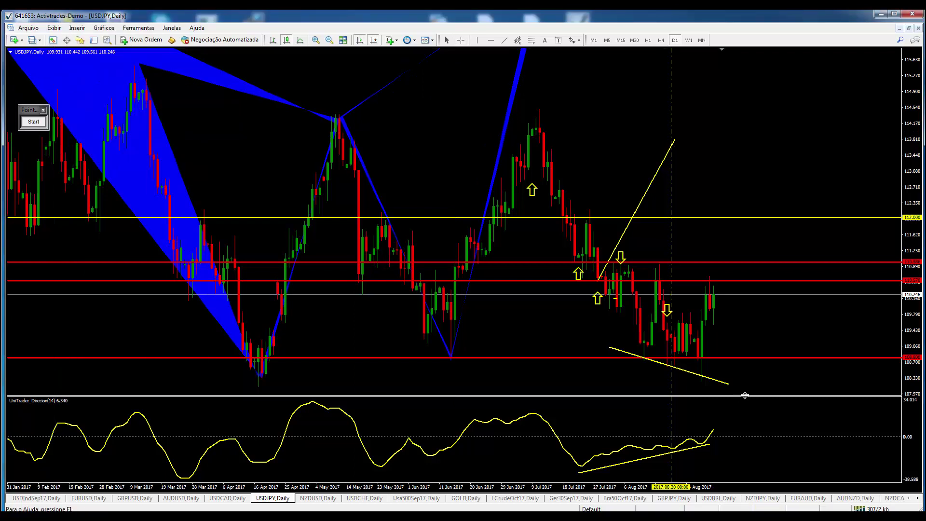
{"action": "left_click", "coordinate": [709, 369]}
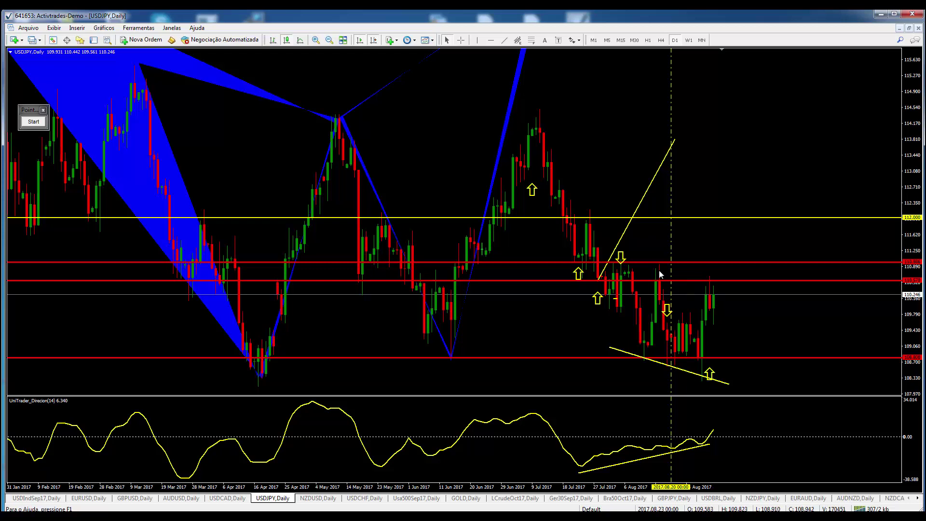
Check the longer USDJPY price history, then return to the closer daily view.
{"action": "left_click", "coordinate": [330, 40]}
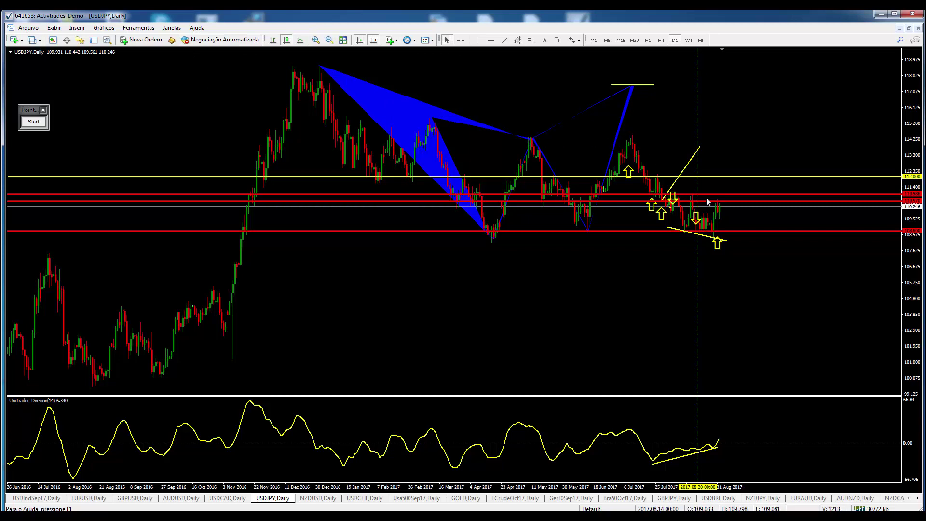
{"action": "left_click", "coordinate": [316, 40]}
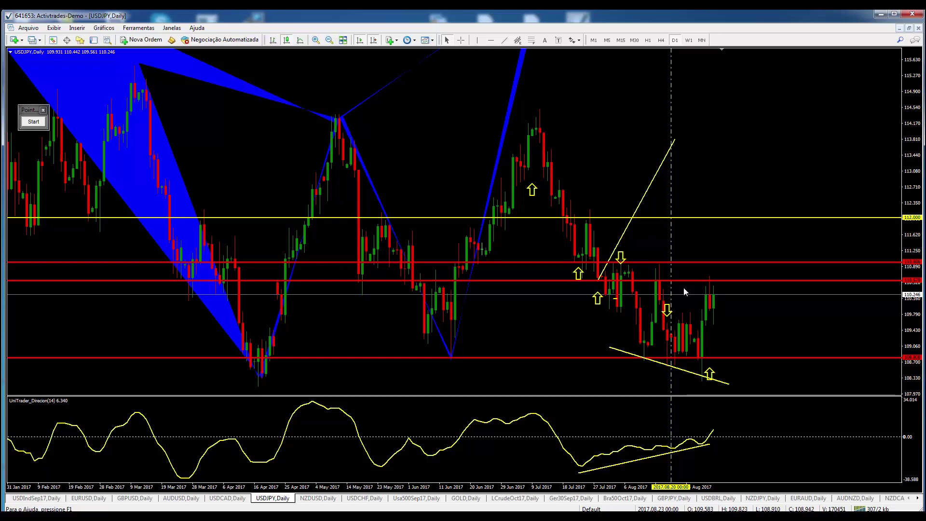
Open the NZDUSD daily chart, sketch a temporary head-and-shoulders outline with its neckline over the June to August swings, and clear it.
{"action": "key", "text": "ctrl+F6"}
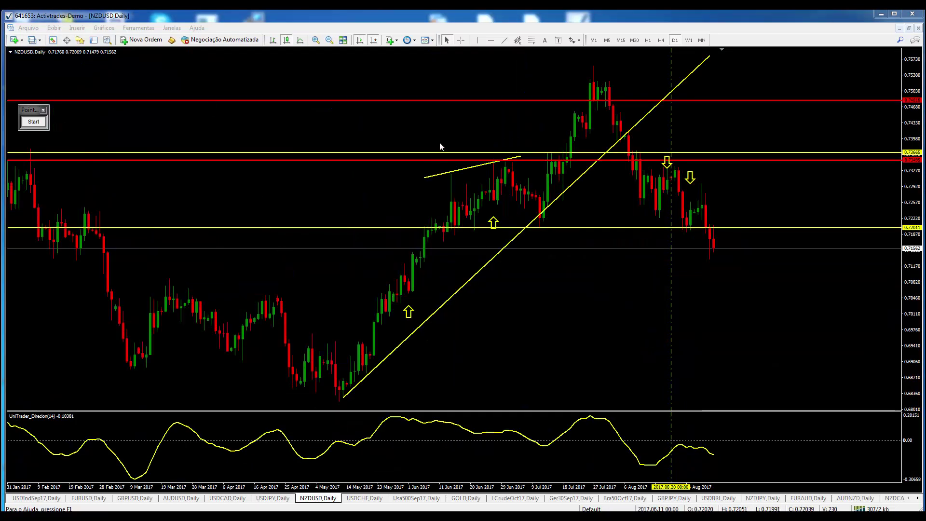
{"action": "left_click", "coordinate": [461, 40]}
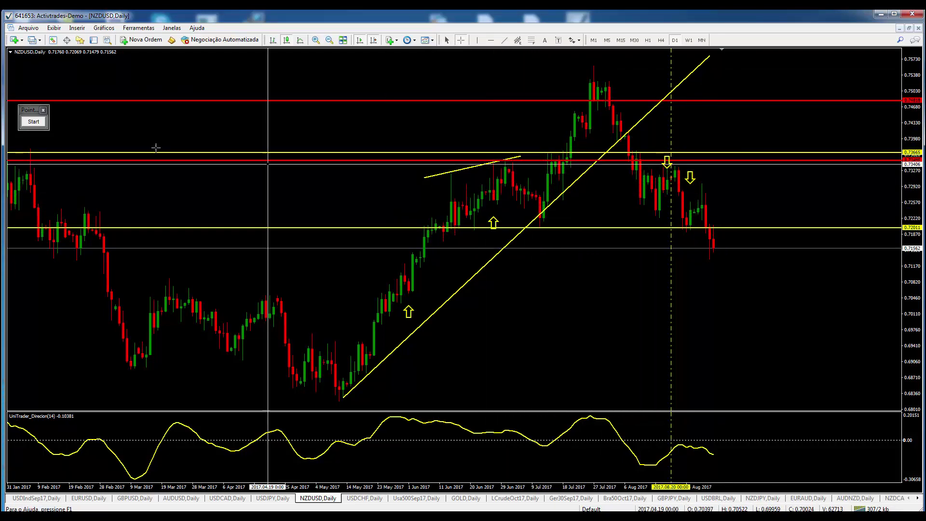
{"action": "left_click", "coordinate": [33, 122]}
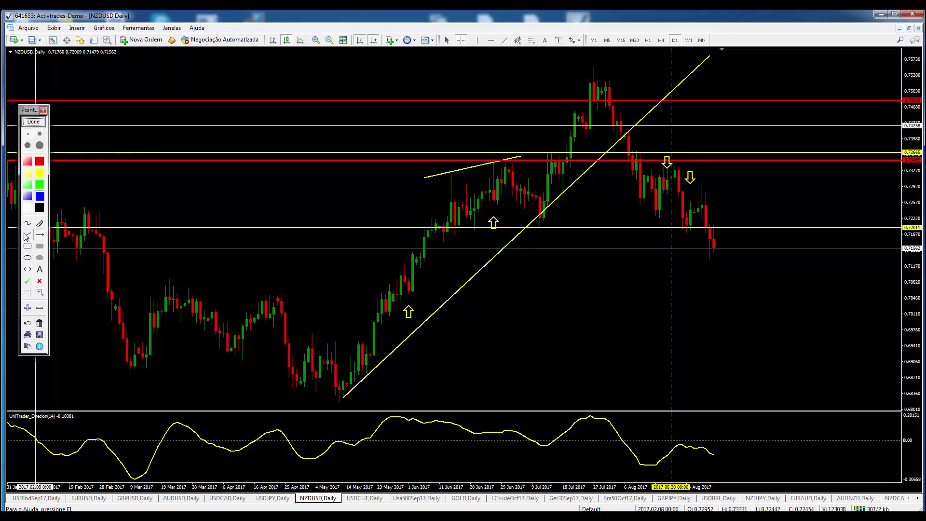
{"action": "left_click", "coordinate": [25, 234]}
{"action": "mouse_move", "coordinate": [448, 216]}
{"action": "left_mouse_down"}
{"action": "mouse_move", "coordinate": [515, 163]}
{"action": "mouse_move", "coordinate": [537, 215]}
{"action": "mouse_move", "coordinate": [594, 101]}
{"action": "mouse_move", "coordinate": [598, 69]}
{"action": "mouse_move", "coordinate": [656, 222]}
{"action": "mouse_move", "coordinate": [672, 160]}
{"action": "mouse_move", "coordinate": [688, 225]}
{"action": "left_mouse_up"}
{"action": "left_click_drag", "start_coordinate": [478, 230], "coordinate": [786, 220]}
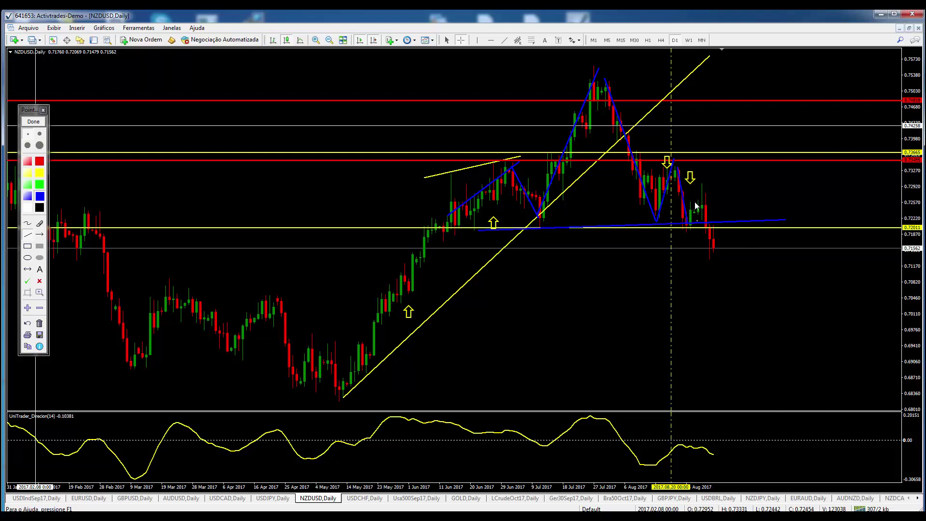
{"action": "left_click", "coordinate": [34, 122]}
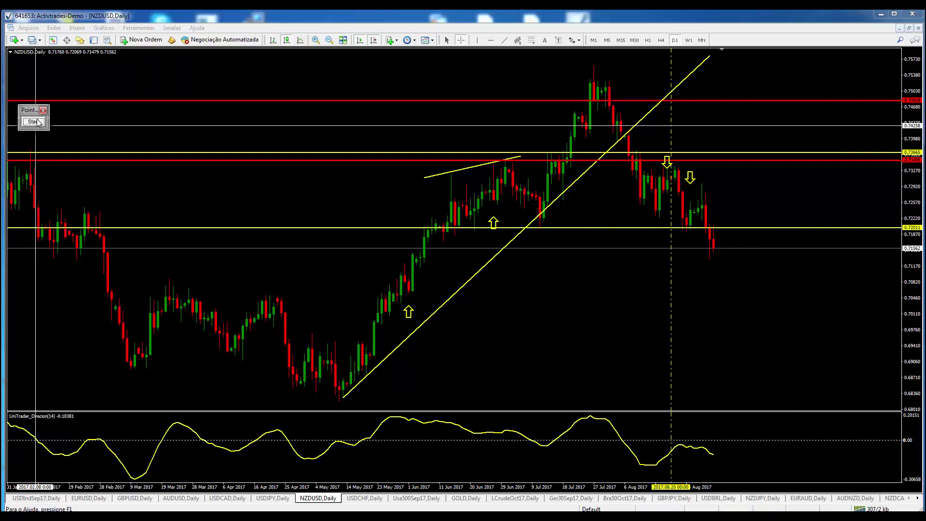
Add a red horizontal support line to the NZDUSD daily chart and align it with the March and April highs at about 0.7055.
{"action": "left_click", "coordinate": [489, 41]}
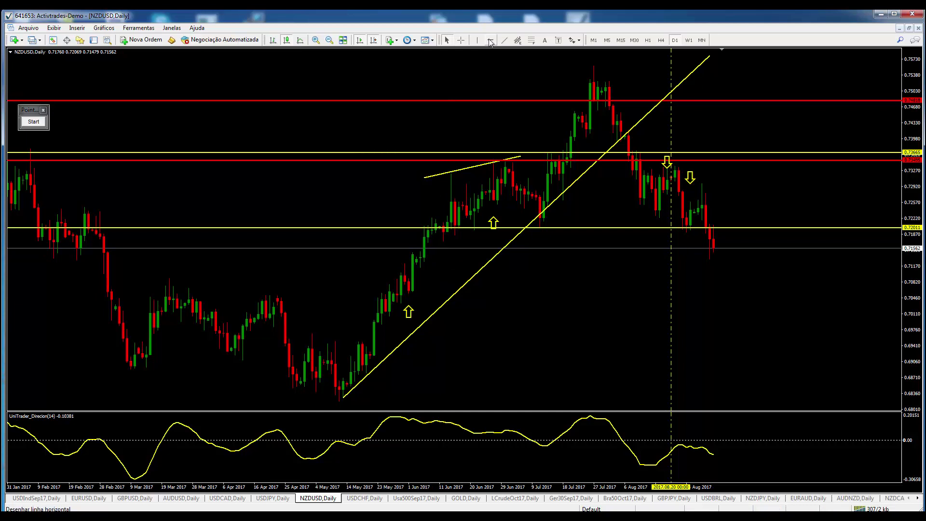
{"action": "left_click", "coordinate": [443, 290]}
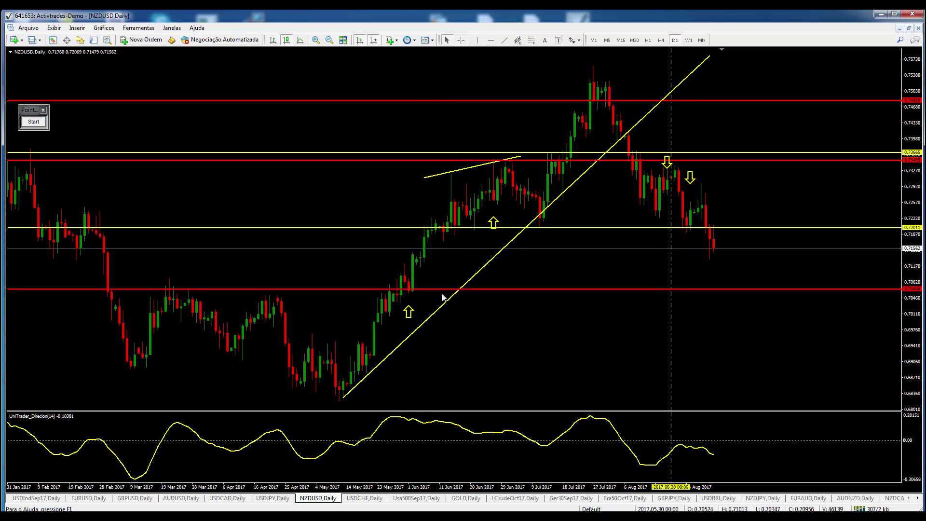
{"action": "double_click", "coordinate": [525, 290]}
{"action": "left_click_drag", "start_coordinate": [526, 289], "coordinate": [539, 294]}
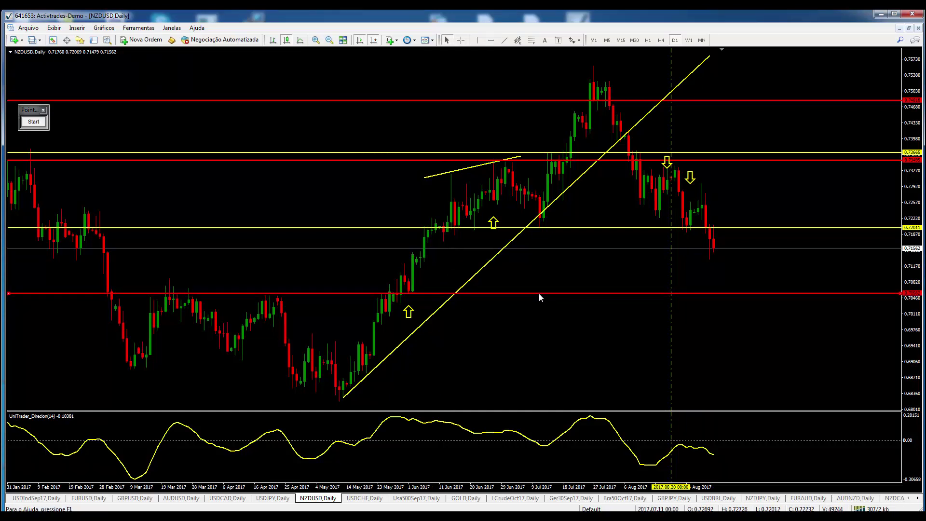
{"action": "middle_click", "coordinate": [598, 164]}
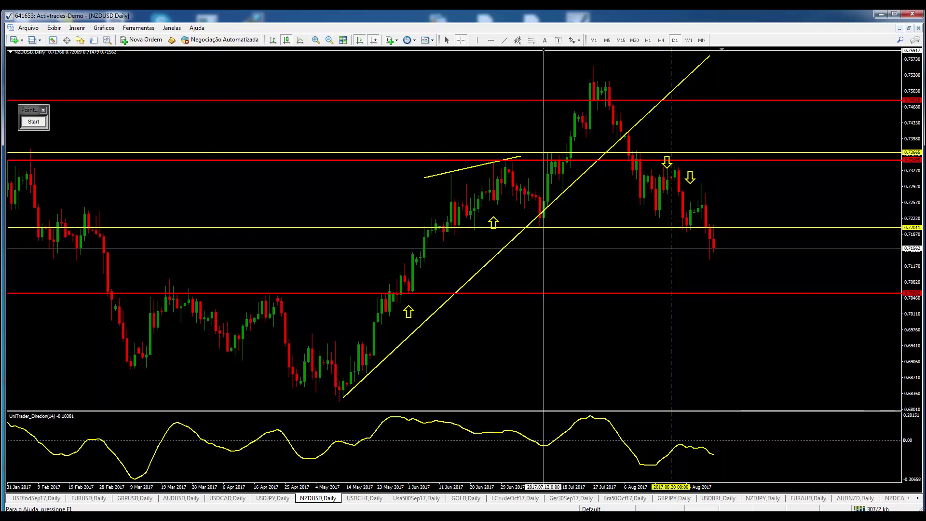
Open the Usa500Sep17 chart, check it on the weekly timeframe and return to daily.
{"action": "left_click", "coordinate": [416, 498]}
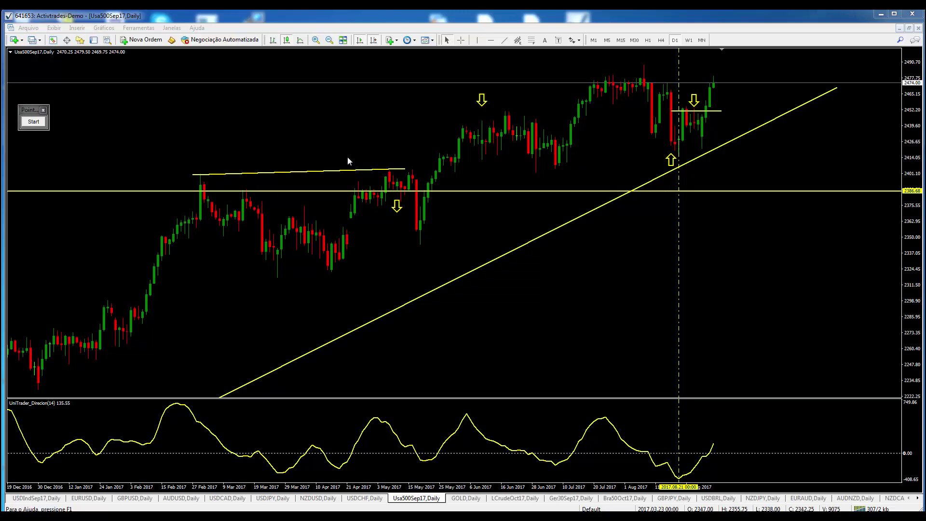
{"action": "left_click", "coordinate": [688, 40]}
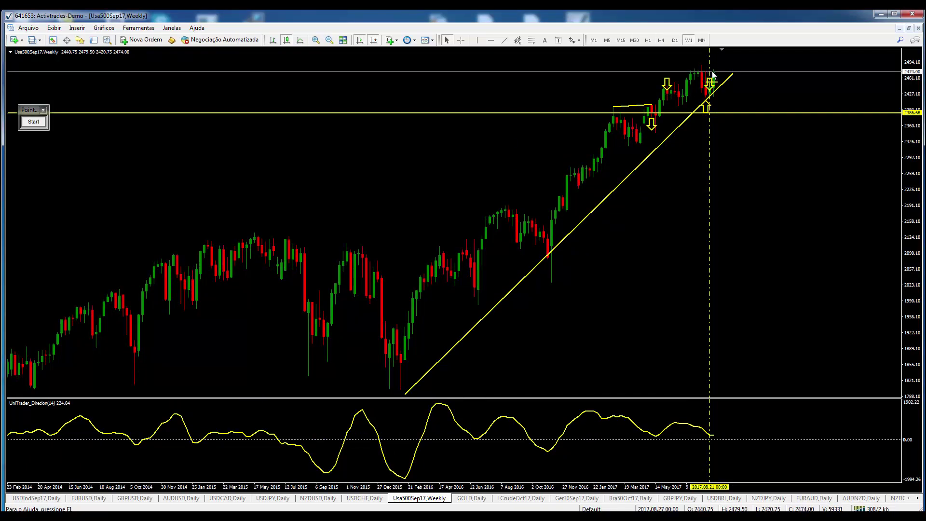
{"action": "left_click", "coordinate": [675, 40]}
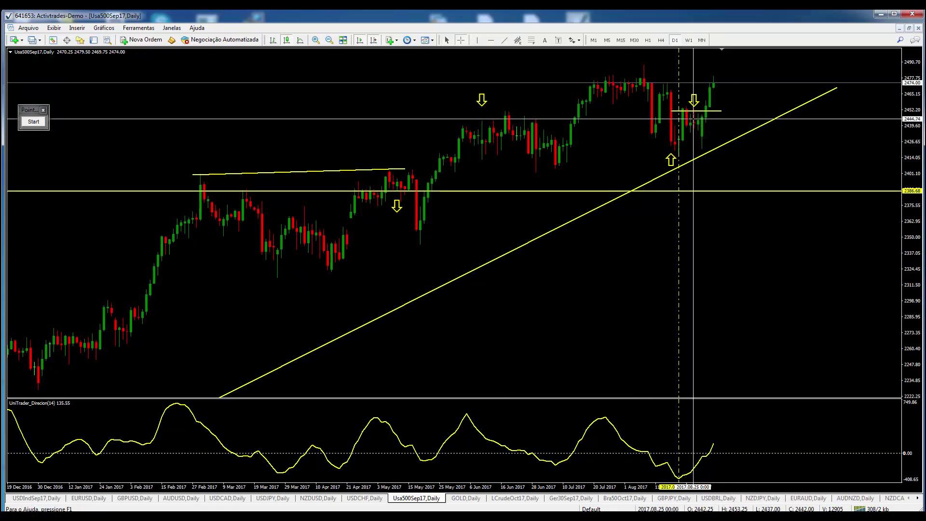
Add a red horizontal resistance line at the August high on the Usa500Sep17 daily chart, at about 2489.
{"action": "left_click_drag", "start_coordinate": [713, 94], "coordinate": [677, 73]}
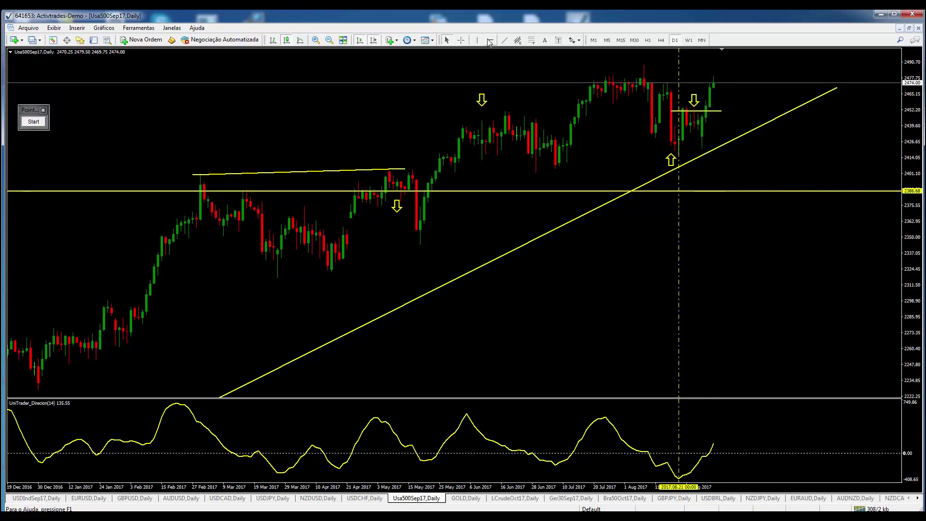
{"action": "left_click", "coordinate": [635, 67]}
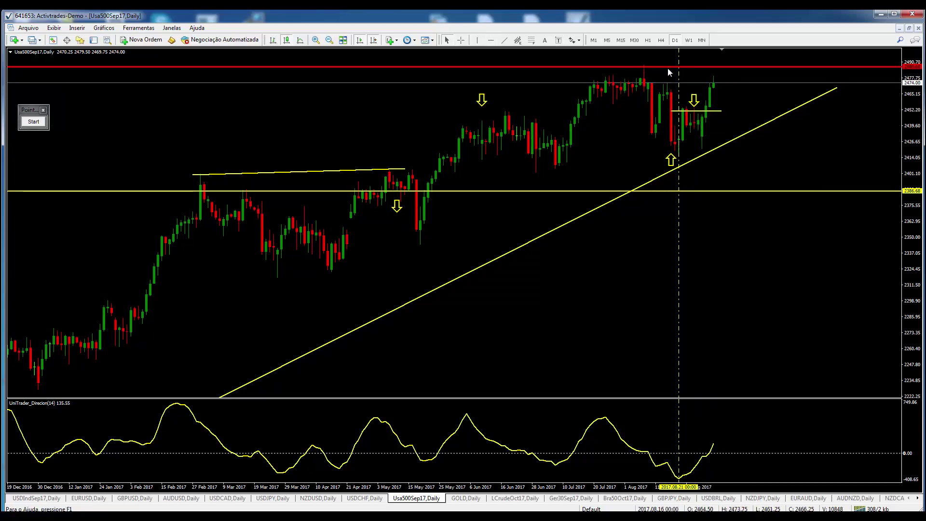
{"action": "left_click_drag", "start_coordinate": [669, 71], "coordinate": [668, 66]}
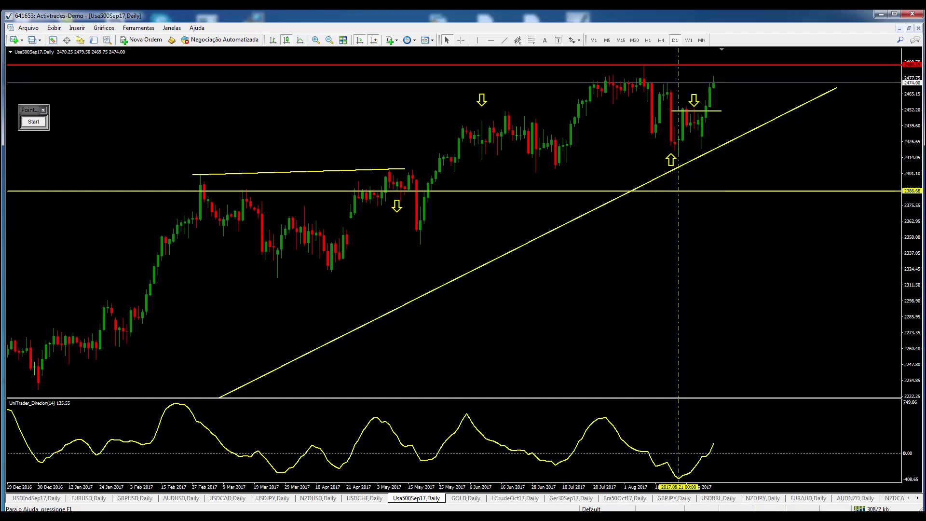
Switch to the COT workbook in Excel, box the latest SP500 percentages in the results table, and clear the annotations.
{"action": "key", "text": "alt+Tab"}
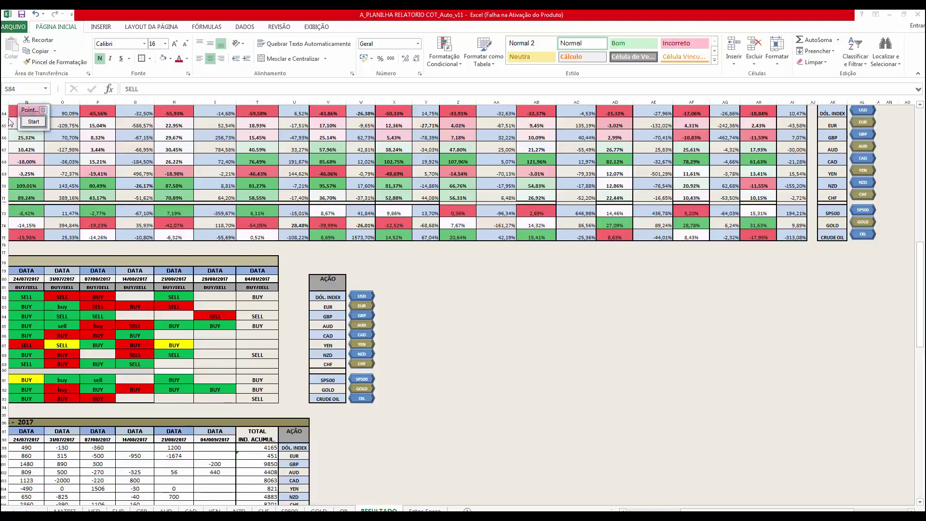
{"action": "left_click", "coordinate": [33, 122]}
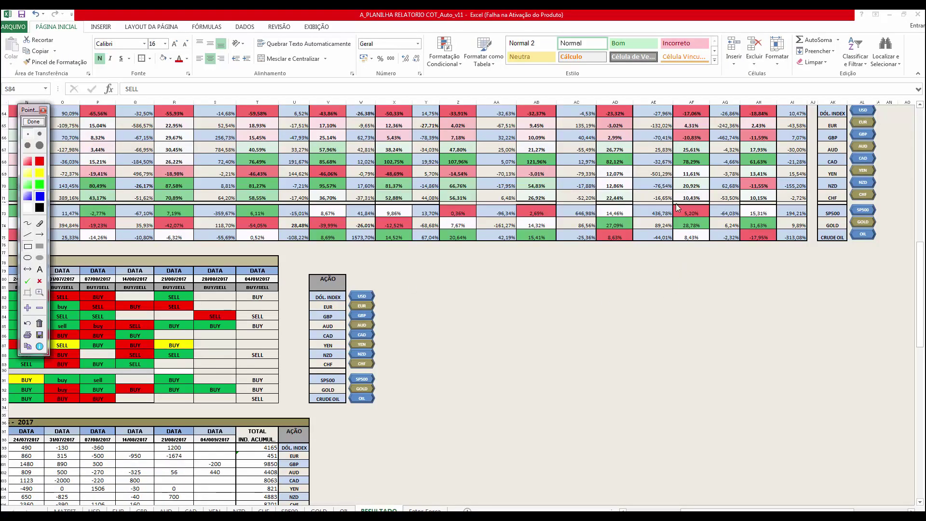
{"action": "mouse_move", "coordinate": [676, 204]}
{"action": "left_mouse_down"}
{"action": "mouse_move", "coordinate": [701, 228]}
{"action": "mouse_move", "coordinate": [807, 218]}
{"action": "left_mouse_up"}
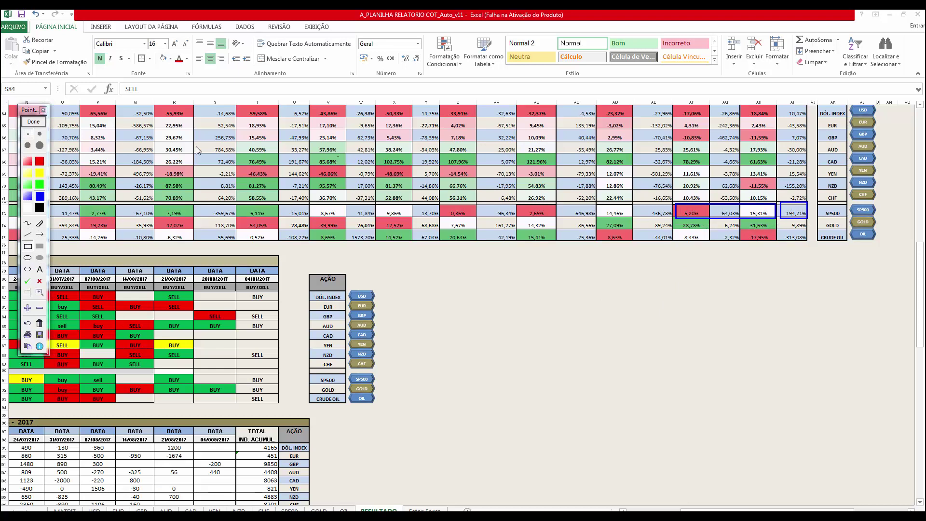
{"action": "left_click", "coordinate": [33, 121]}
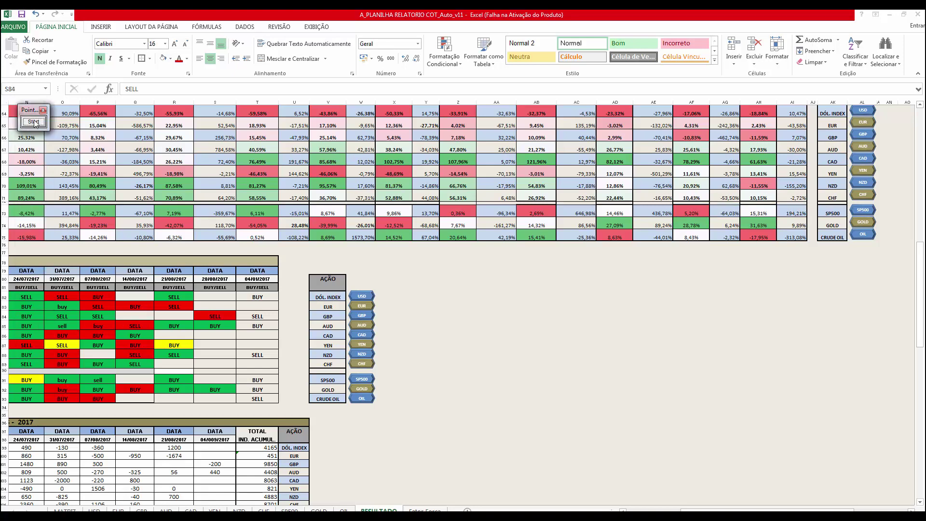
Open the SP500 sheet and box the recent long contract counts, the latest long value and its percentage of the 13-week average.
{"action": "left_click", "coordinate": [862, 211]}
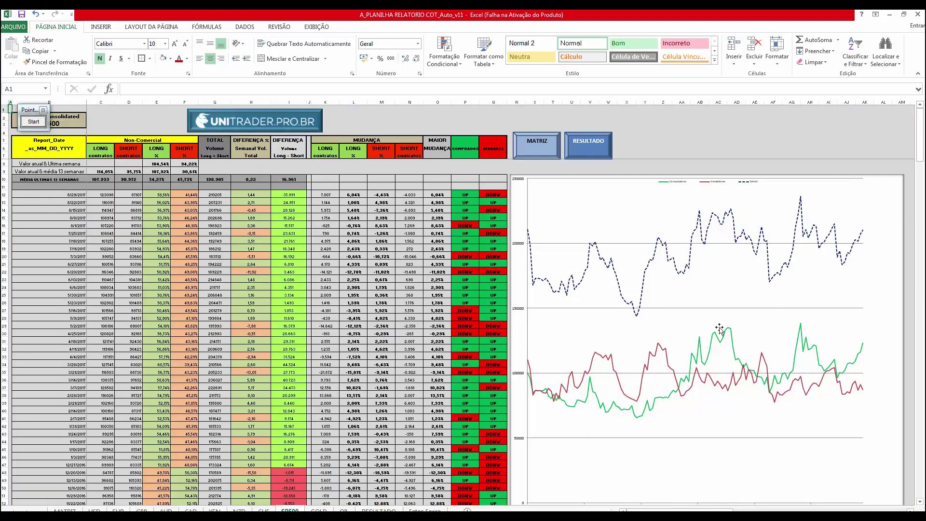
{"action": "left_click", "coordinate": [33, 122]}
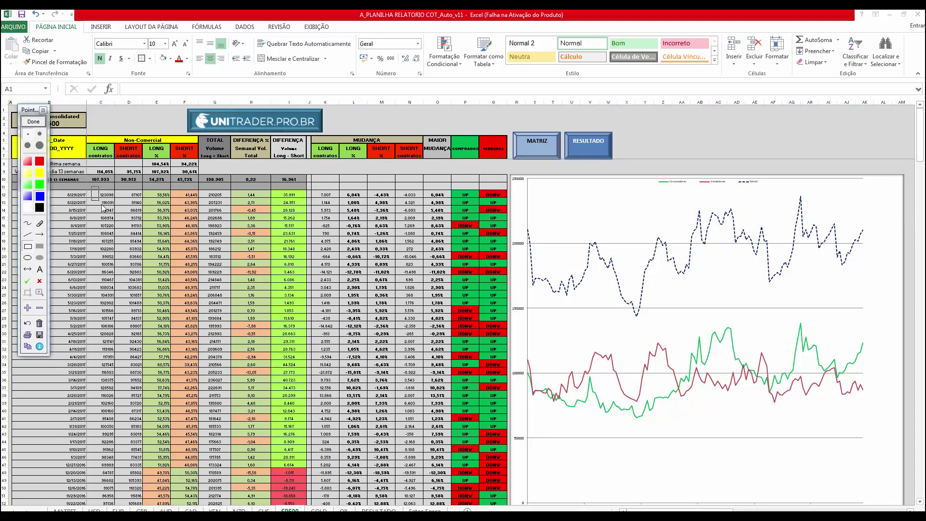
{"action": "left_click_drag", "start_coordinate": [91, 186], "coordinate": [117, 241]}
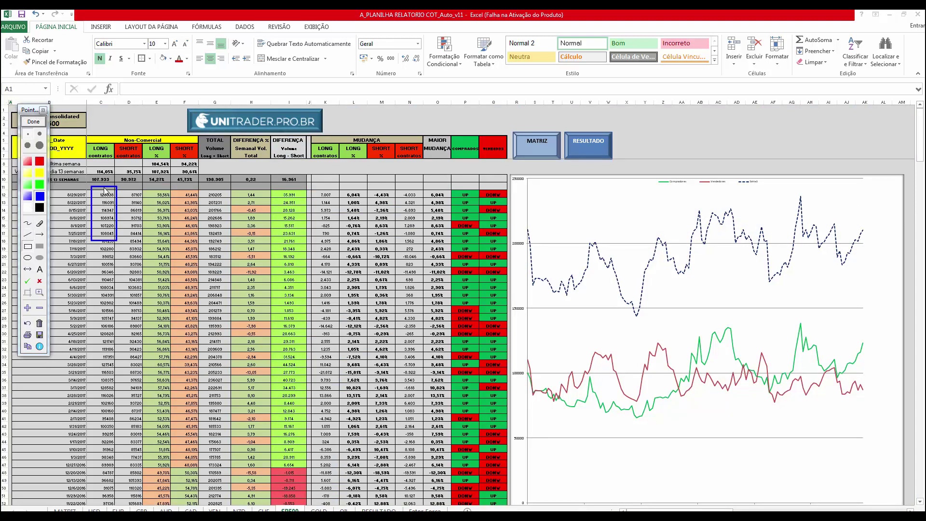
{"action": "mouse_move", "coordinate": [94, 184]}
{"action": "left_mouse_down"}
{"action": "mouse_move", "coordinate": [115, 207]}
{"action": "mouse_move", "coordinate": [118, 199]}
{"action": "left_mouse_up"}
{"action": "left_click_drag", "start_coordinate": [88, 164], "coordinate": [116, 177]}
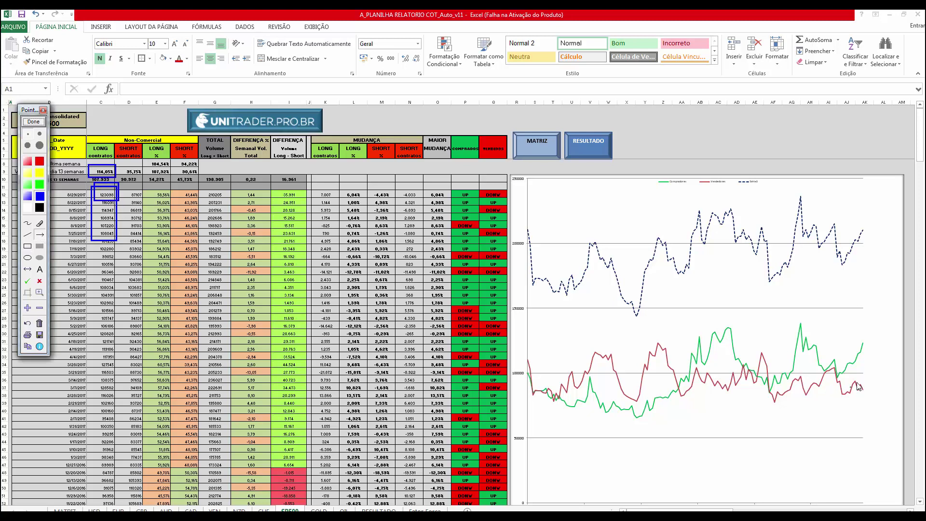
Mark the latest long, short and total volume moves on the SP500 sheet with temporary arrows, then clear all annotations.
{"action": "left_click_drag", "start_coordinate": [854, 368], "coordinate": [866, 343]}
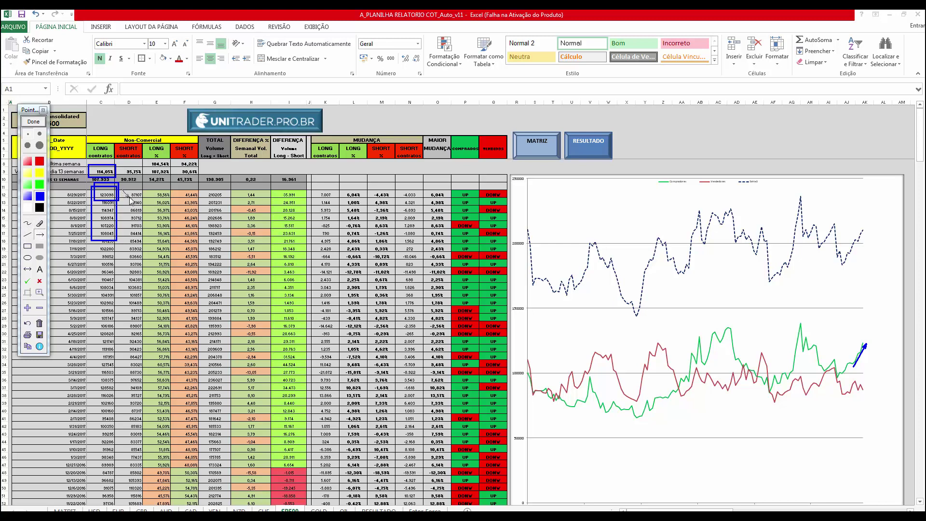
{"action": "left_click_drag", "start_coordinate": [120, 189], "coordinate": [129, 193]}
{"action": "left_click_drag", "start_coordinate": [862, 384], "coordinate": [865, 391]}
{"action": "left_click_drag", "start_coordinate": [853, 270], "coordinate": [866, 240]}
{"action": "left_click", "coordinate": [33, 122]}
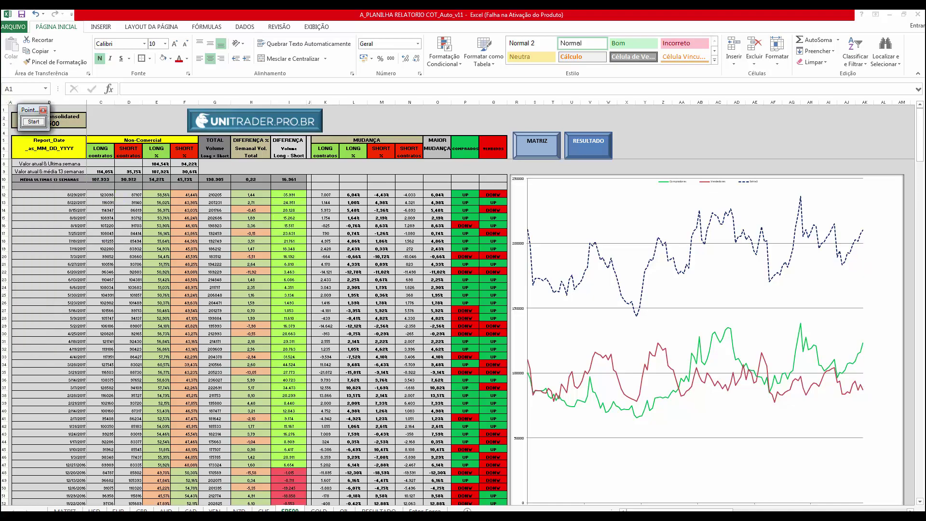
Return to MetaTrader and insert an up arrow below the latest candle on the Usa500Sep17 daily chart.
{"action": "key", "text": "alt+Tab"}
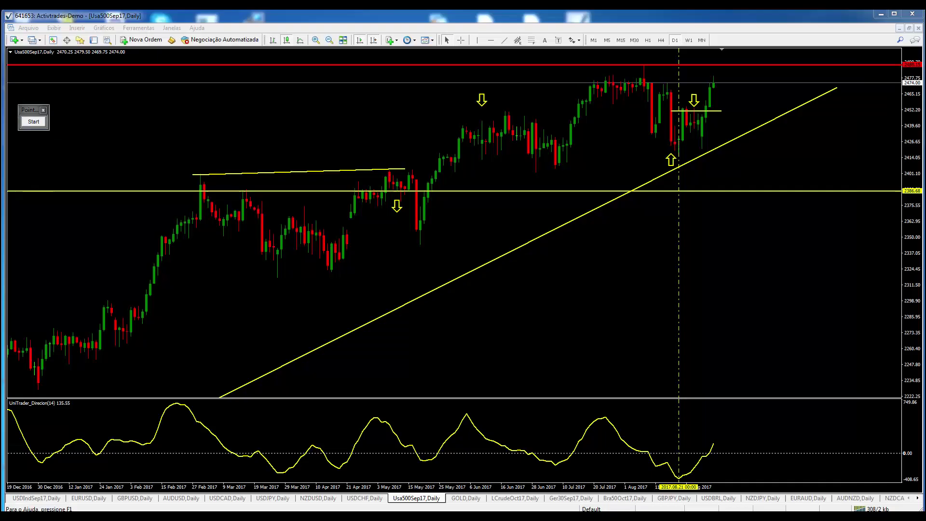
{"action": "left_click", "coordinate": [76, 29]}
{"action": "mouse_move", "coordinate": [111, 110]}
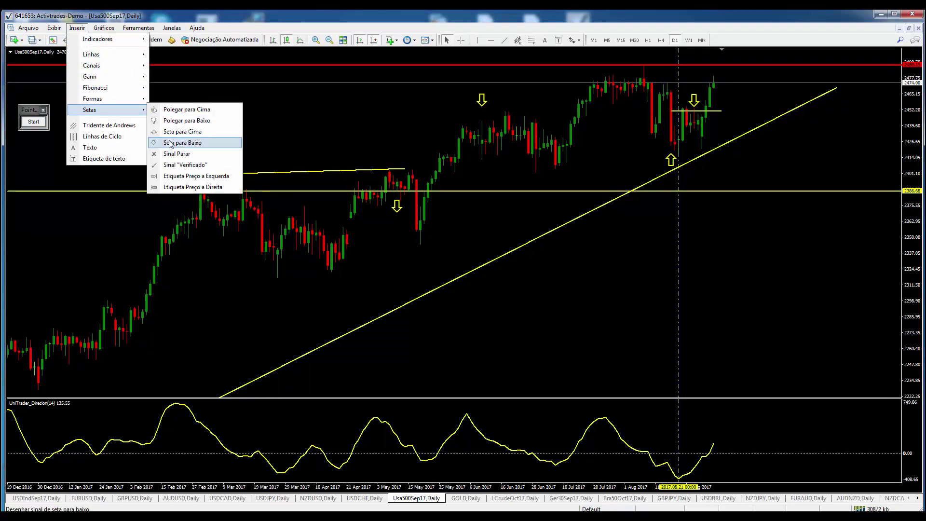
{"action": "left_click", "coordinate": [182, 131]}
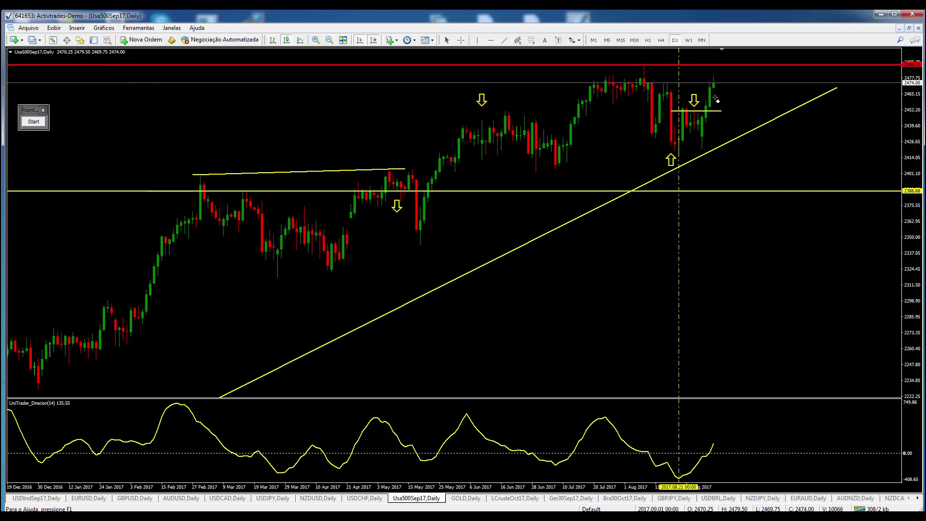
{"action": "left_click", "coordinate": [713, 100]}
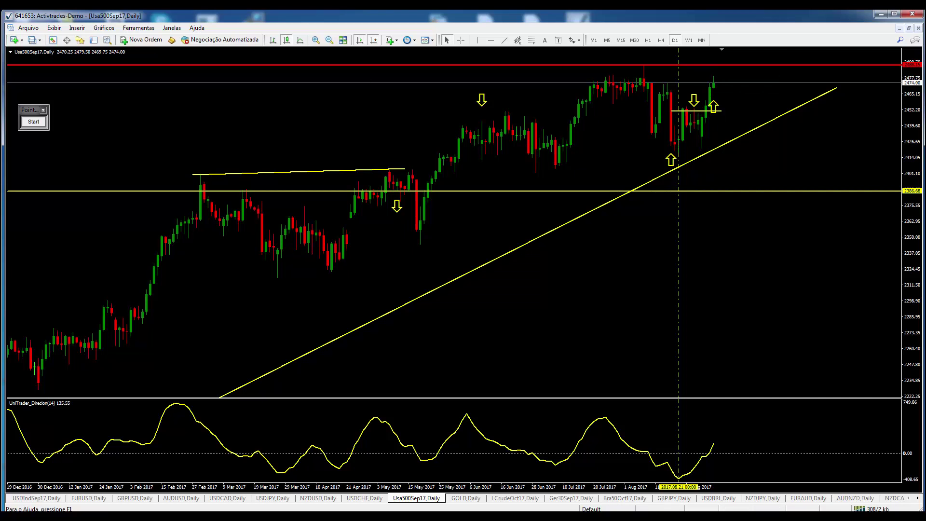
Switch to the GOLD daily chart and extend the upper channel trendline just past the latest candle's high.
{"action": "key", "text": "ctrl+Tab"}
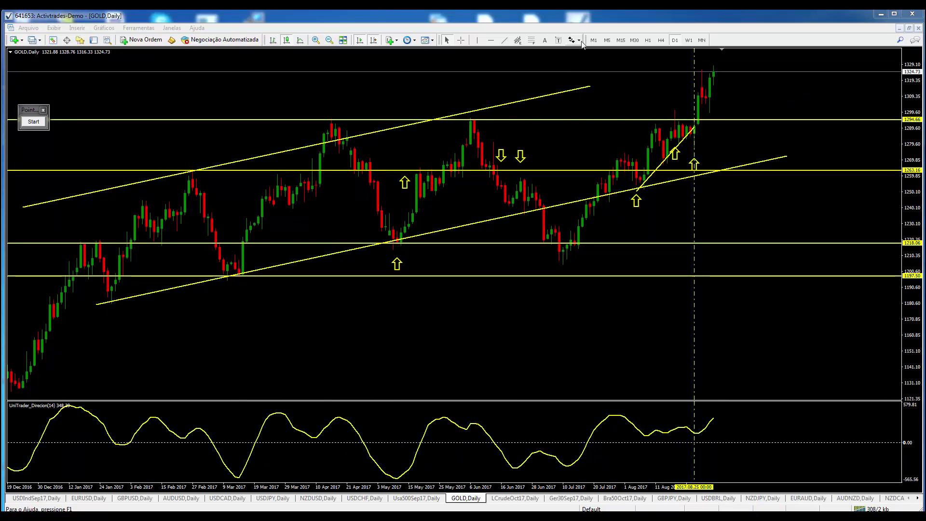
{"action": "double_click", "coordinate": [589, 87]}
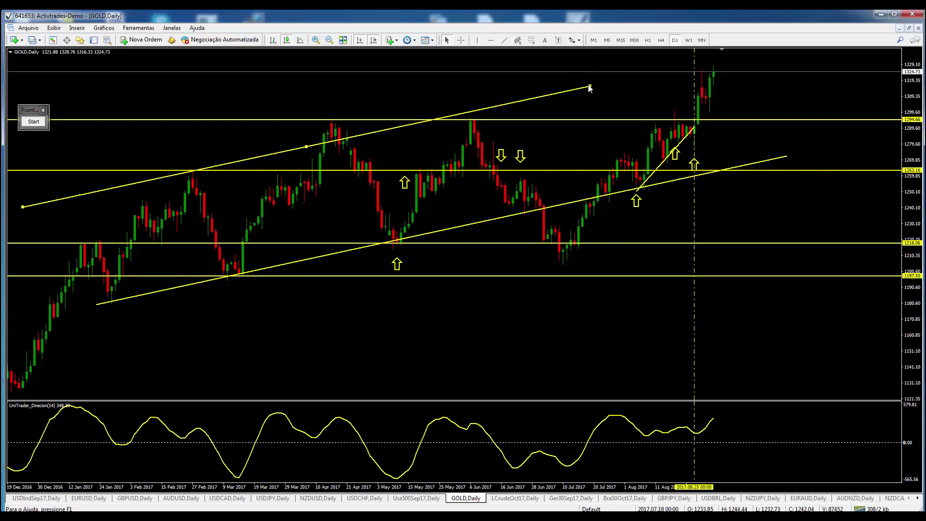
{"action": "left_click_drag", "start_coordinate": [589, 87], "coordinate": [730, 61]}
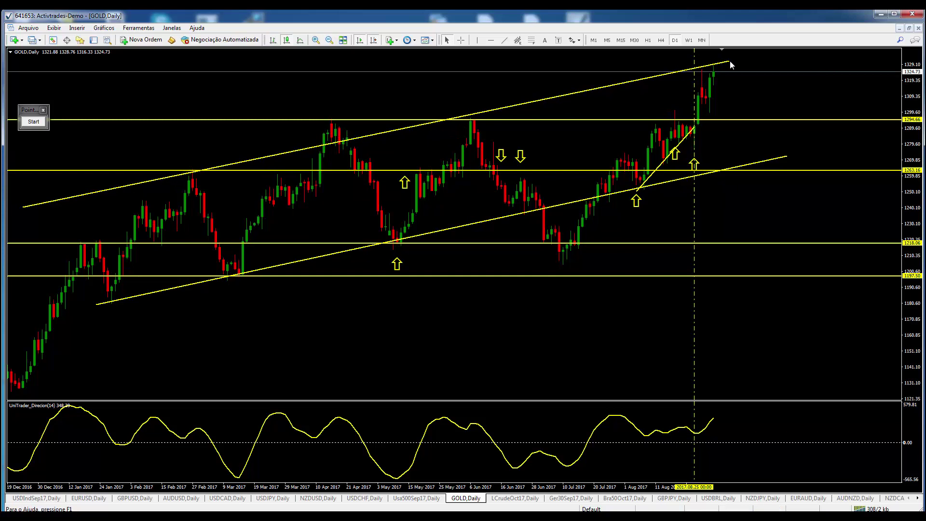
Set GOLD to the weekly timeframe and add a red horizontal resistance line at about 1337, near the autumn 2016 highs.
{"action": "left_click", "coordinate": [688, 40]}
{"action": "left_click", "coordinate": [491, 40]}
{"action": "left_click", "coordinate": [554, 117]}
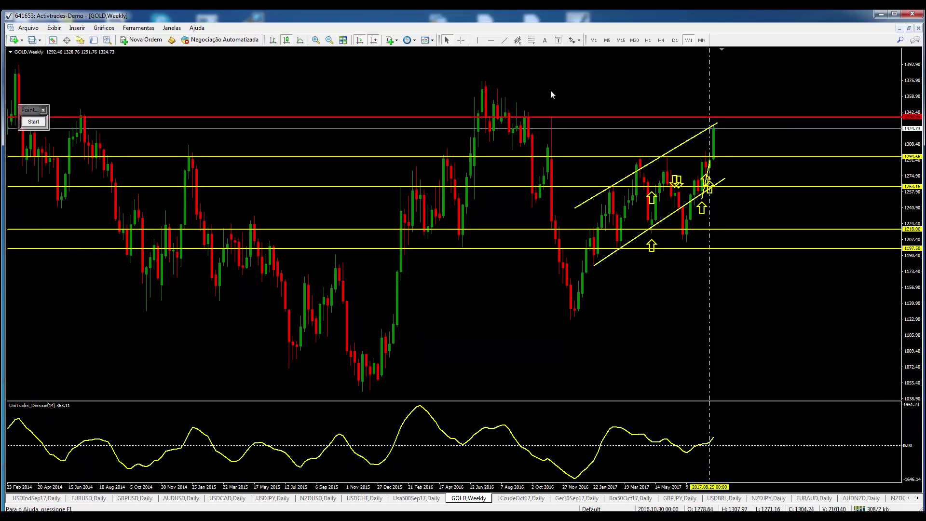
Add a second red horizontal resistance line on the GOLD weekly chart at about 1375, along the mid-2016 high.
{"action": "left_click", "coordinate": [491, 40]}
{"action": "left_click", "coordinate": [487, 84]}
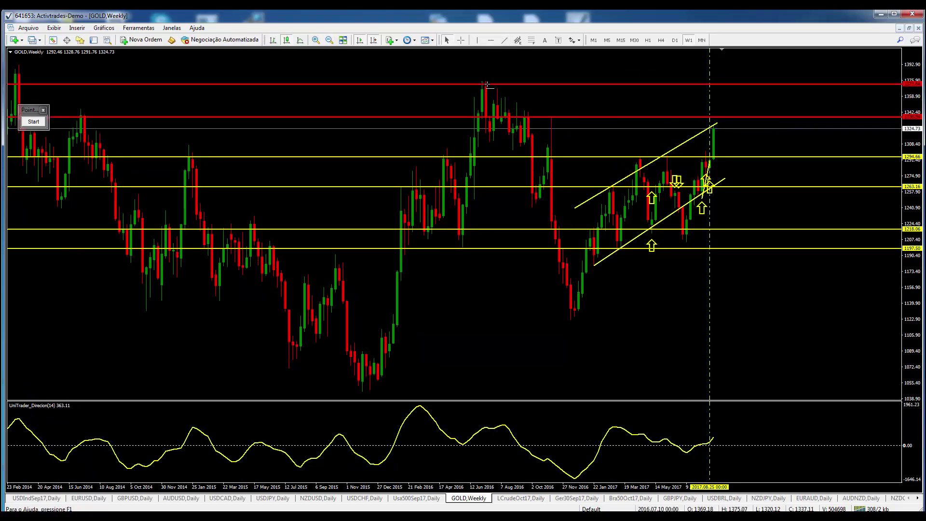
{"action": "double_click", "coordinate": [521, 83]}
{"action": "left_click_drag", "start_coordinate": [521, 83], "coordinate": [526, 81]}
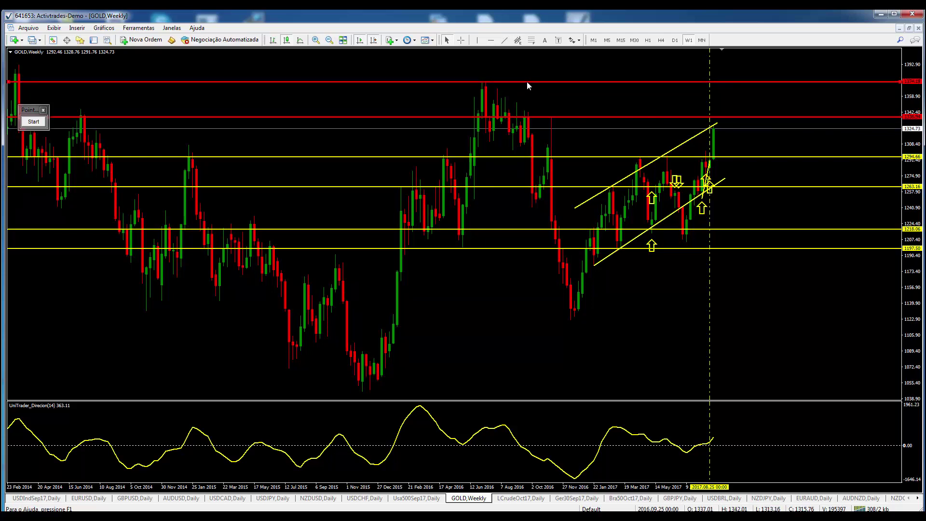
Return GOLD to the daily timeframe and inspect the red resistance line above the latest candle with the crosshair.
{"action": "left_click", "coordinate": [675, 40]}
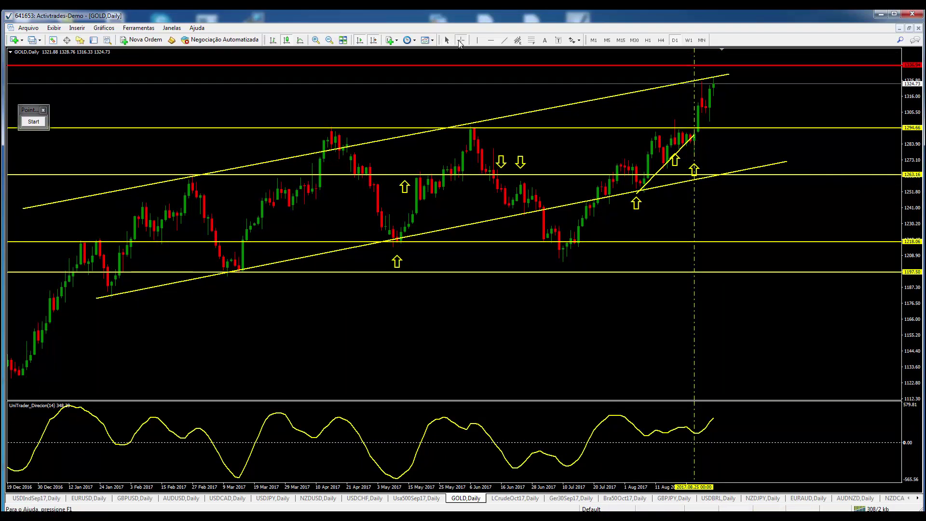
{"action": "left_click", "coordinate": [460, 40]}
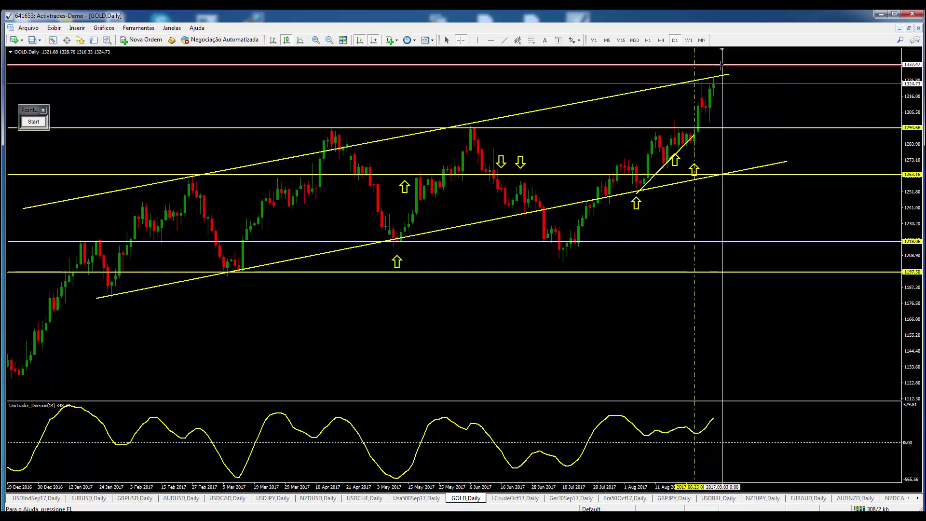
{"action": "key", "text": "Escape"}
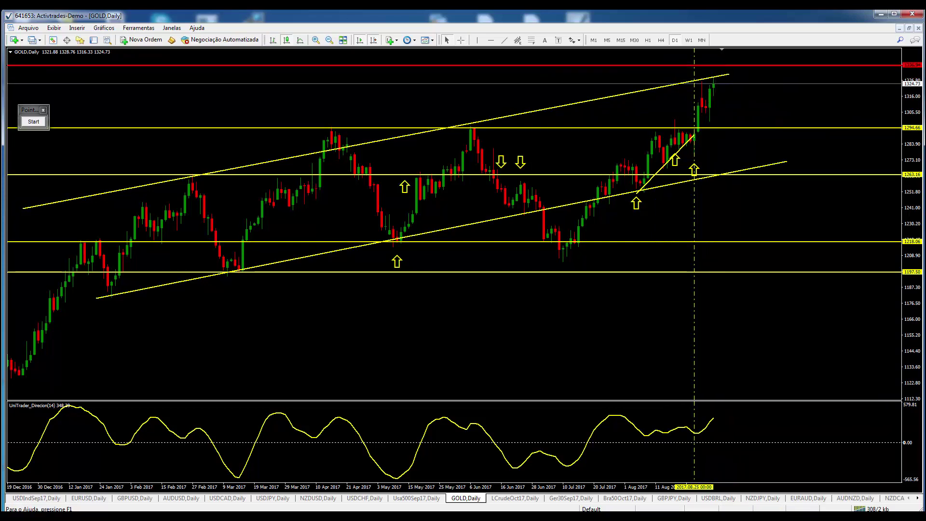
Switch to the LCrudeOct17 daily chart and examine the recent August lows with the crosshair.
{"action": "key", "text": "ctrl+Tab"}
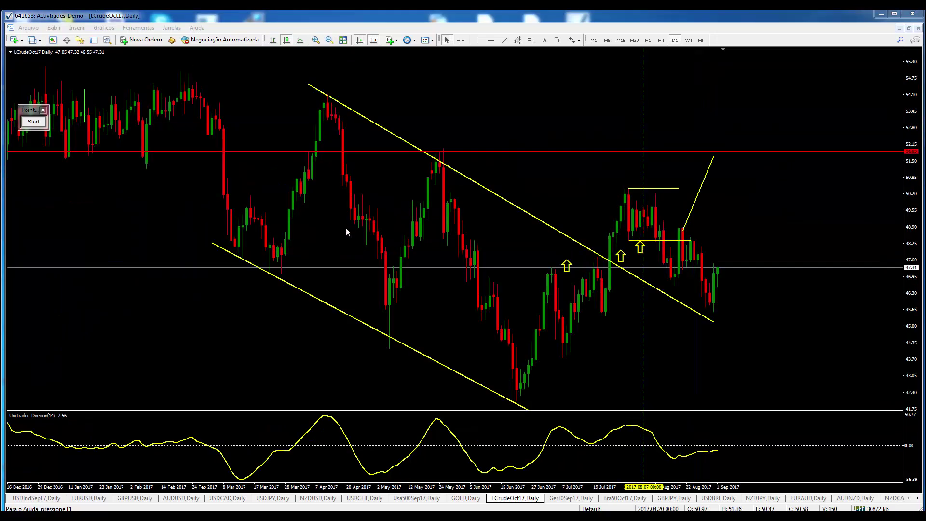
{"action": "left_click", "coordinate": [460, 40]}
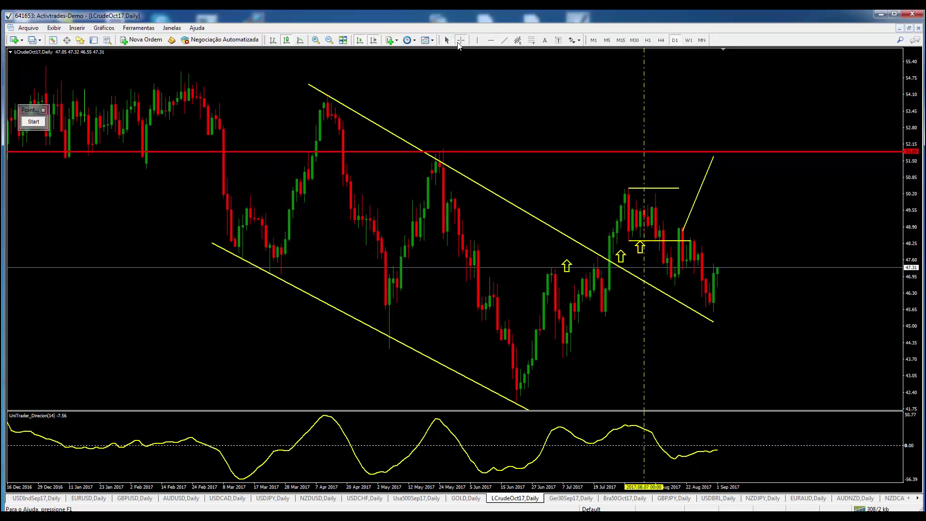
{"action": "left_click", "coordinate": [675, 282]}
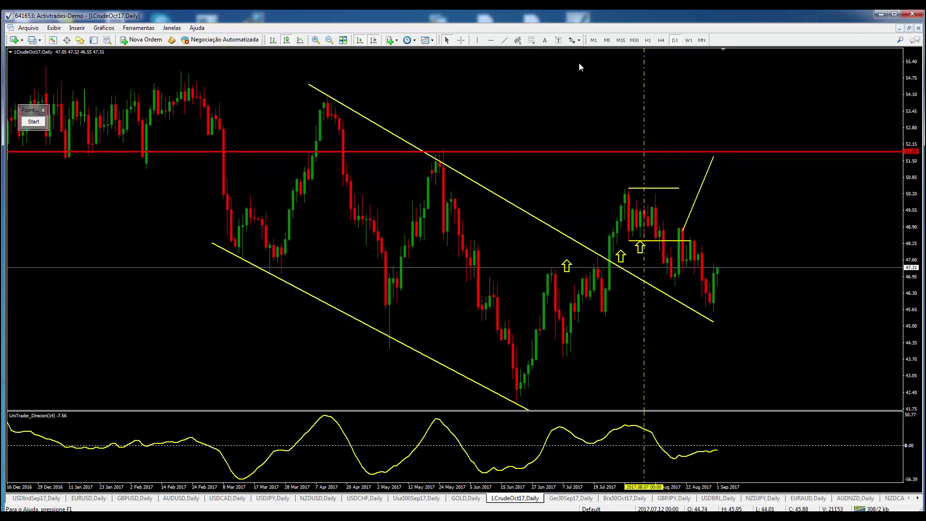
Delete the two short yellow range lines and the rising yellow projection line near the latest LCrudeOct17 candles.
{"action": "left_click", "coordinate": [329, 40]}
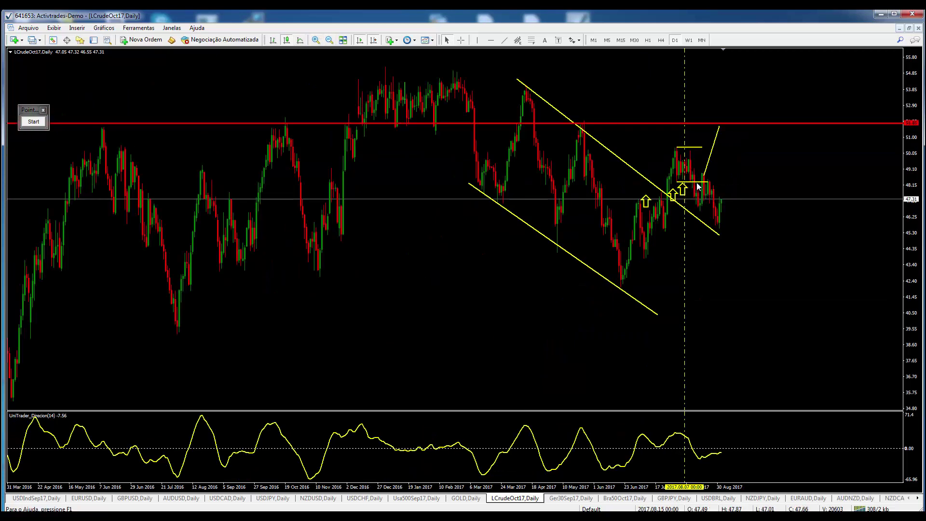
{"action": "key", "text": "Delete"}
{"action": "key", "text": "Delete"}
{"action": "double_click", "coordinate": [699, 182]}
Draw a descending trendline along crude's July–August highs and place a parallel copy beneath the recent lows.
{"action": "left_click", "coordinate": [503, 40]}
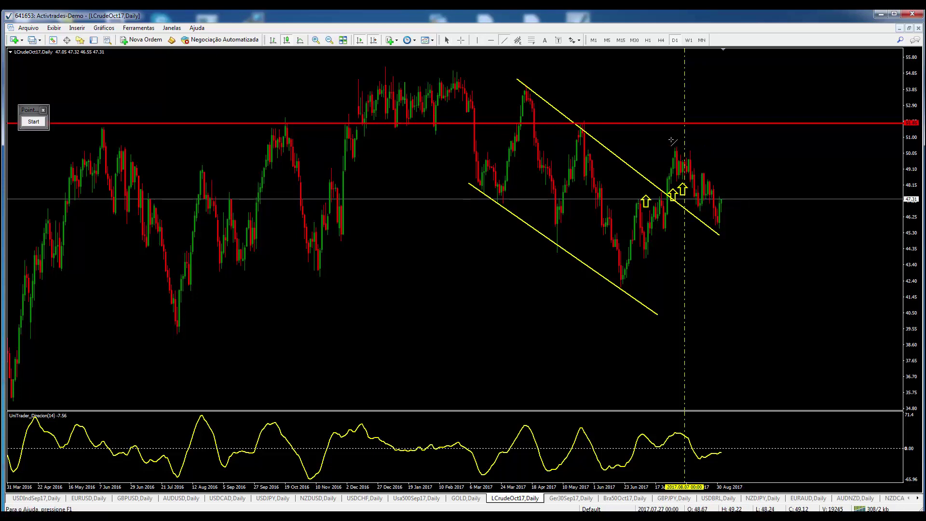
{"action": "left_click_drag", "start_coordinate": [672, 139], "coordinate": [750, 213]}
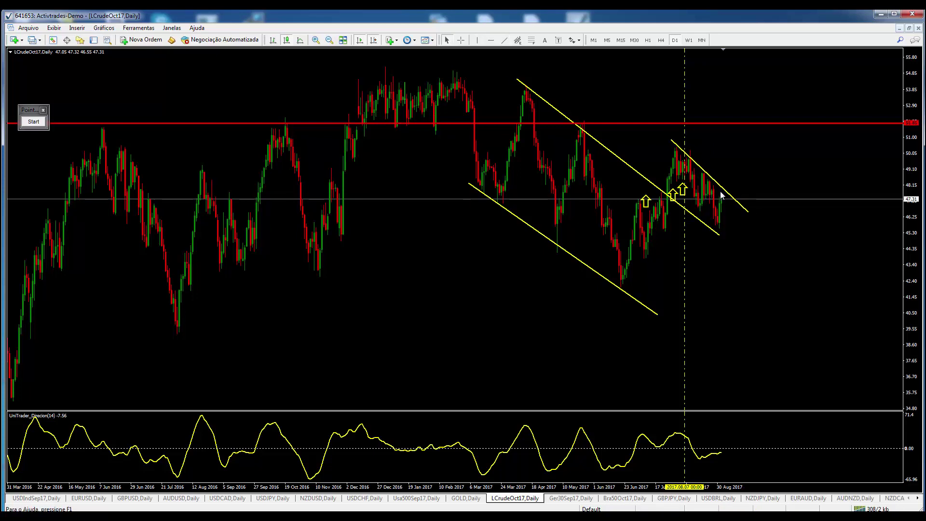
{"action": "left_click_drag", "start_coordinate": [674, 143], "coordinate": [675, 147]}
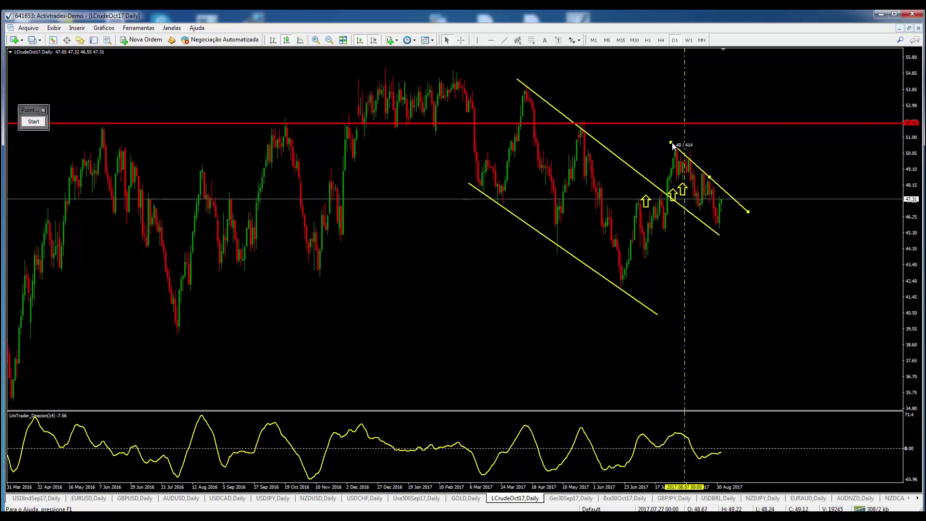
{"action": "left_click_drag", "start_coordinate": [711, 179], "coordinate": [696, 209]}
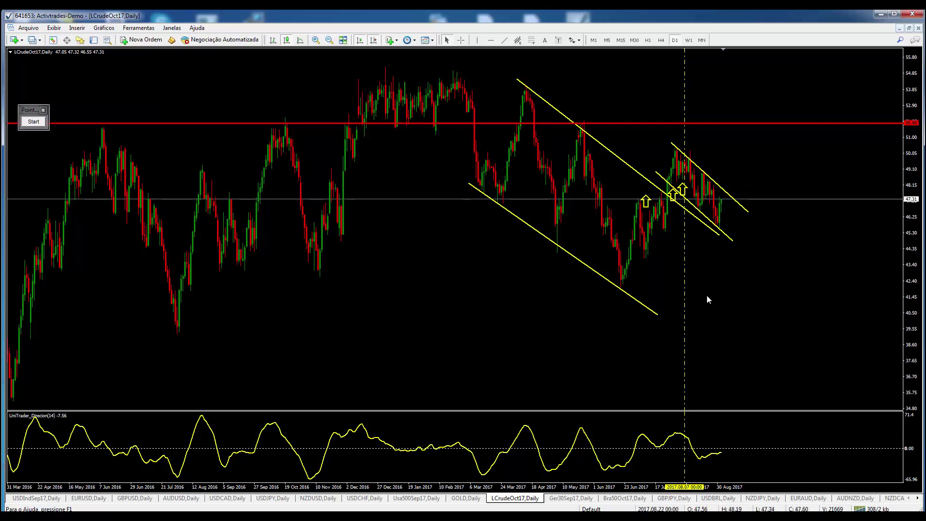
Measure from the new descending channel's upper line to its lower line and insert a down arrow on the crude chart.
{"action": "left_click", "coordinate": [460, 41]}
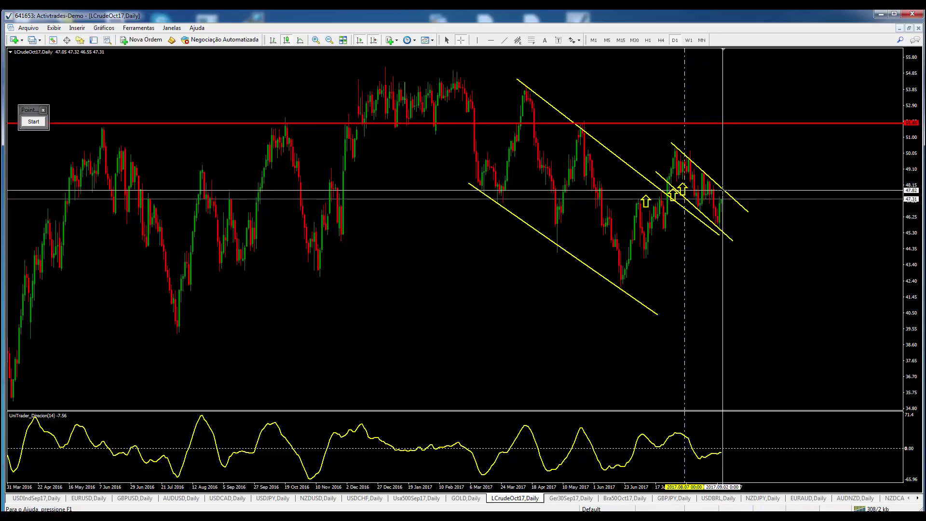
{"action": "left_click_drag", "start_coordinate": [722, 191], "coordinate": [733, 236]}
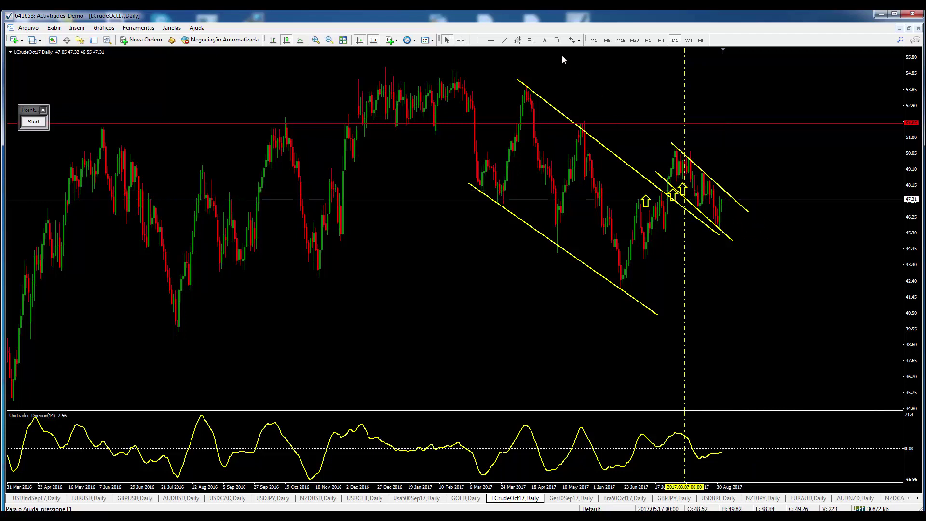
{"action": "left_click", "coordinate": [76, 28]}
{"action": "mouse_move", "coordinate": [137, 110]}
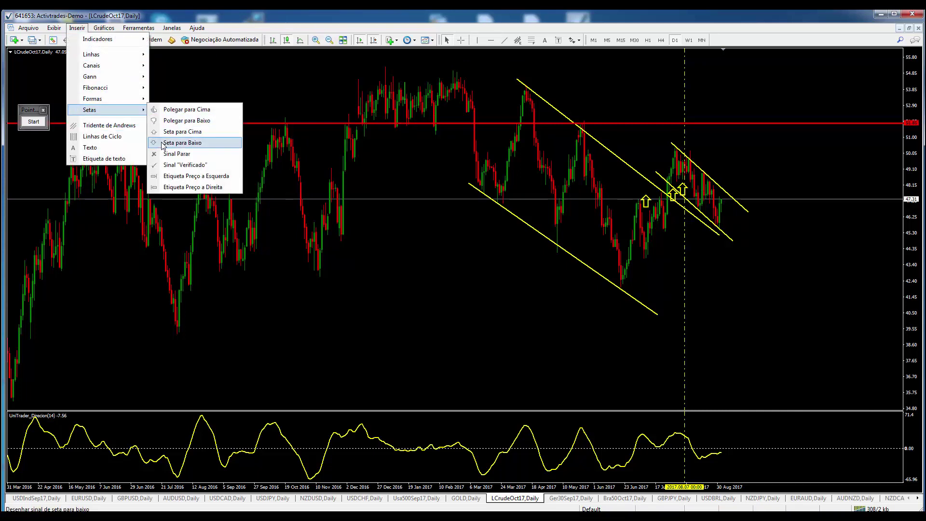
{"action": "left_click", "coordinate": [159, 143]}
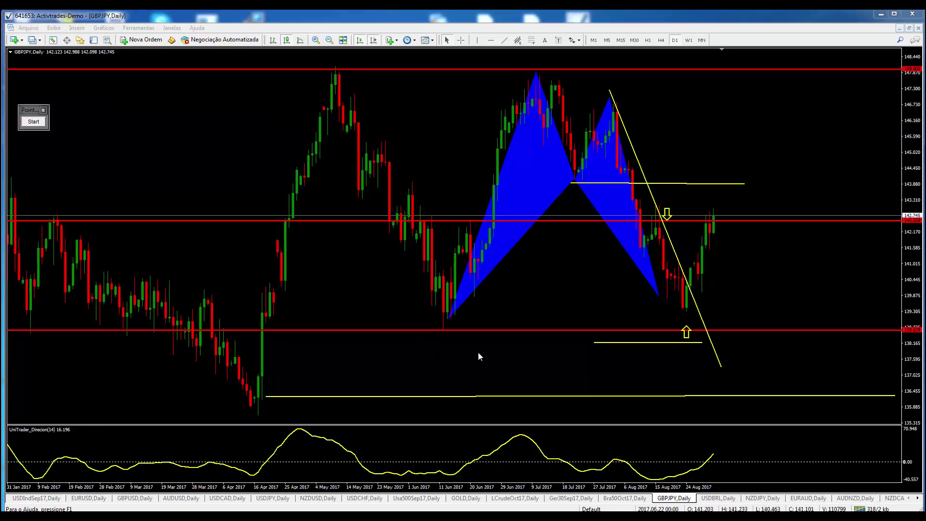
Check the late-August low on GBPJPY daily and draw a Fibonacci retracement from the June low to the July high.
{"action": "left_click", "coordinate": [460, 40]}
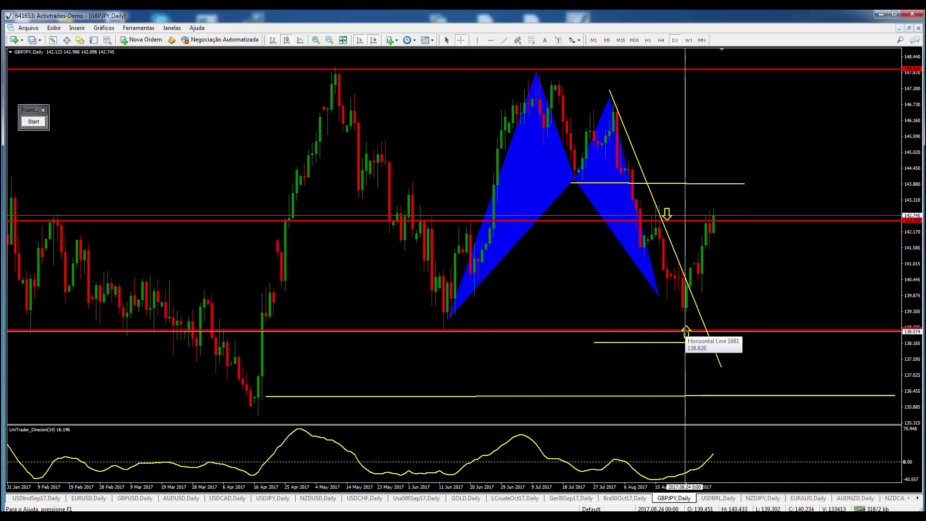
{"action": "left_click_drag", "start_coordinate": [686, 332], "coordinate": [686, 329]}
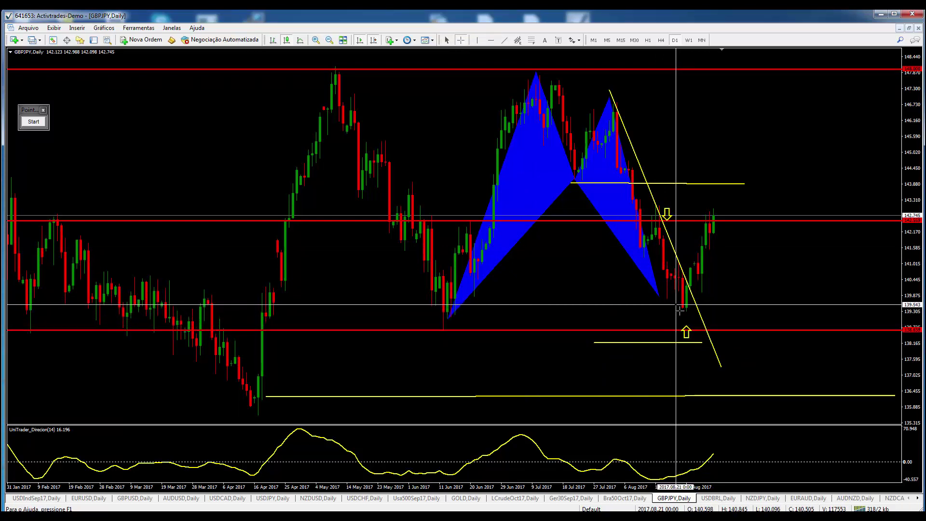
{"action": "left_click", "coordinate": [497, 243]}
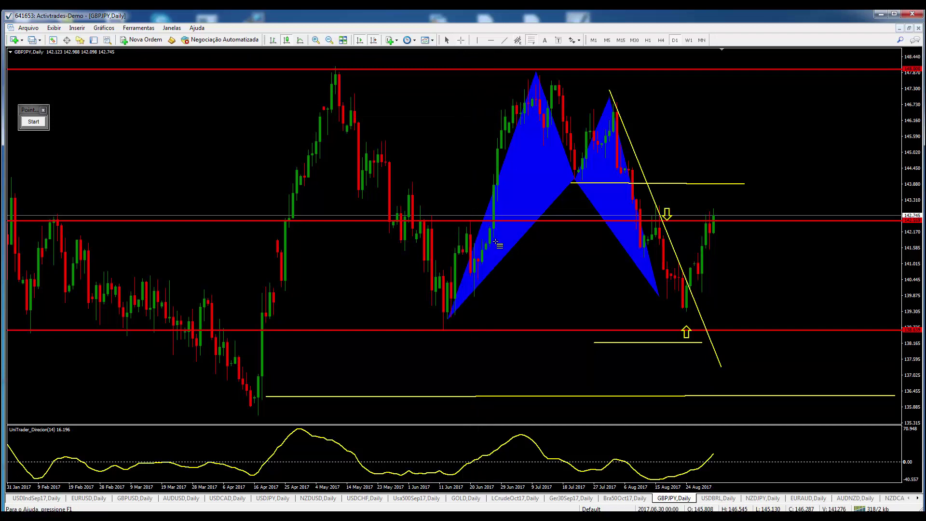
{"action": "left_click_drag", "start_coordinate": [444, 329], "coordinate": [585, 78]}
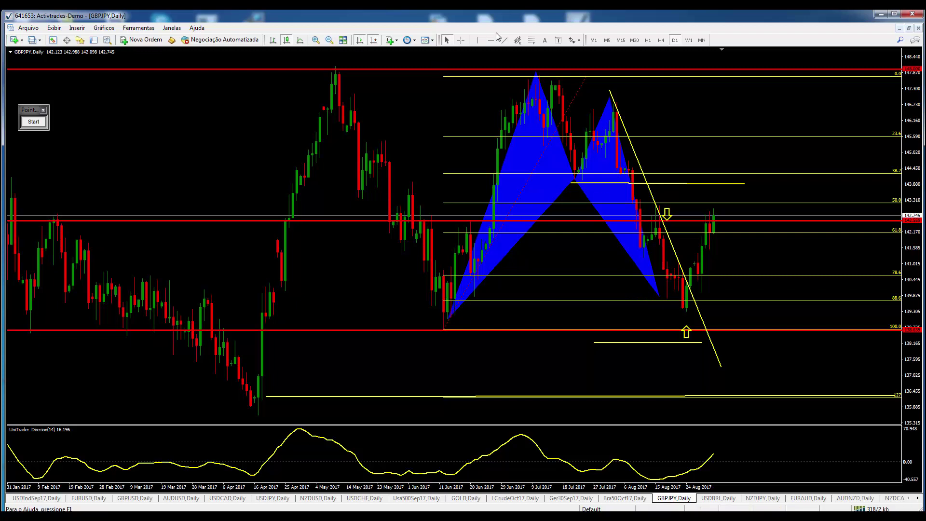
Measure the rebound from the 88.6 retracement level with the crosshair and delete the Fibonacci retracement.
{"action": "left_click", "coordinate": [463, 41]}
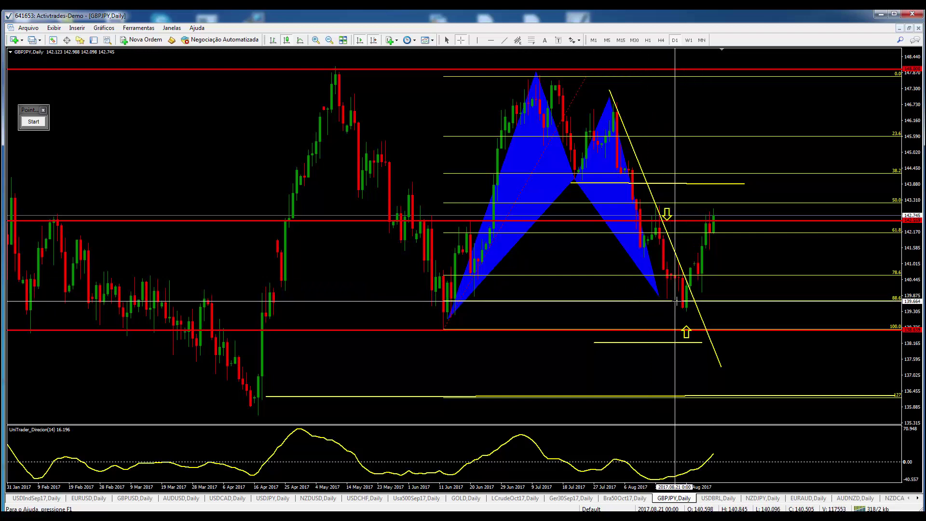
{"action": "left_click_drag", "start_coordinate": [683, 301], "coordinate": [692, 265]}
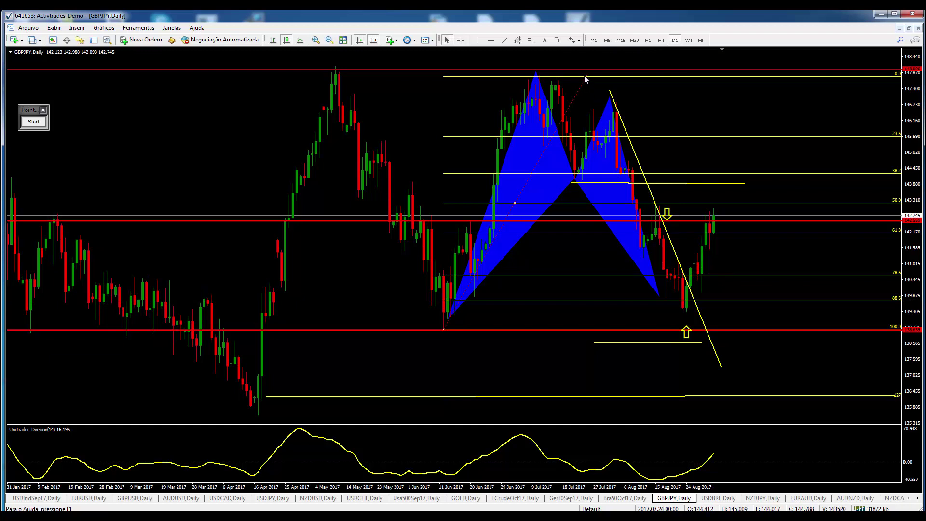
{"action": "key", "text": "Delete"}
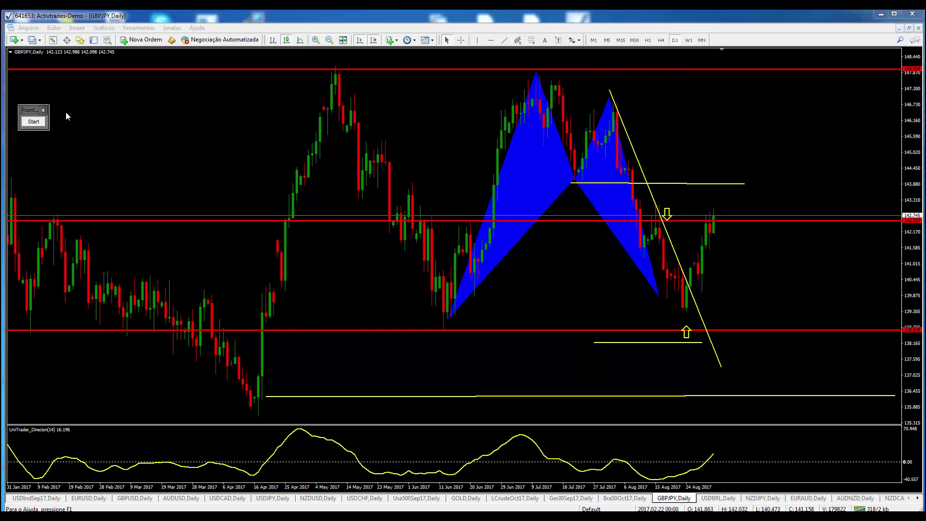
Mark GBPJPY's rise to the neckline, the neckline itself and the July highs with temporary blue arrows, and clear them.
{"action": "left_click", "coordinate": [32, 123]}
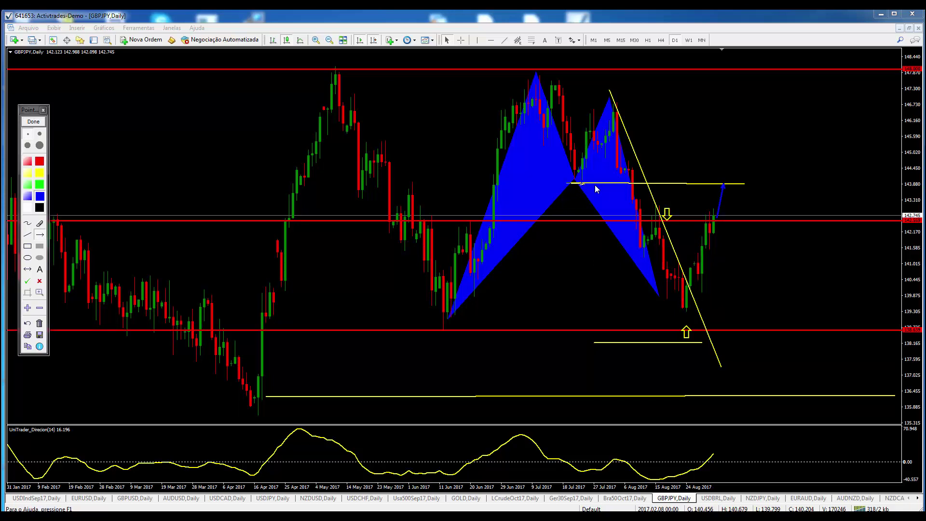
{"action": "left_click_drag", "start_coordinate": [595, 185], "coordinate": [763, 183]}
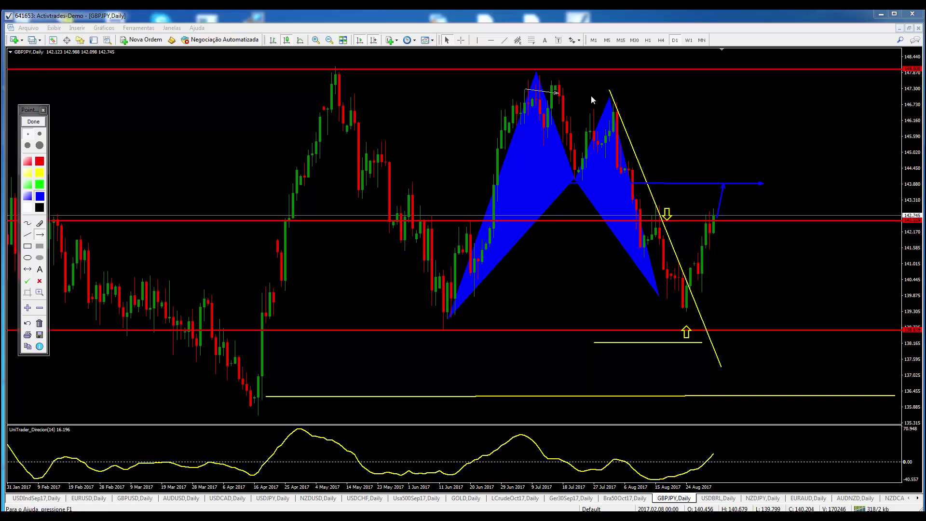
{"action": "left_click_drag", "start_coordinate": [592, 100], "coordinate": [820, 87]}
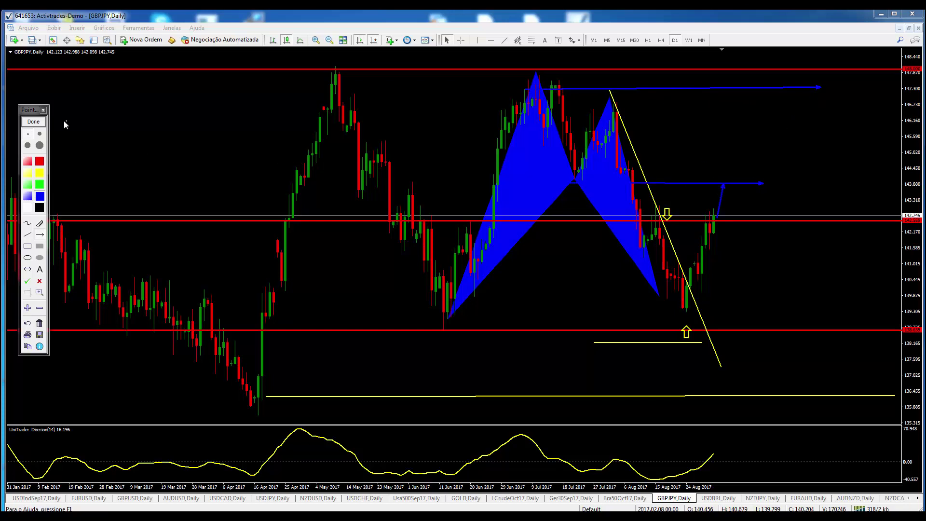
{"action": "left_click", "coordinate": [42, 124]}
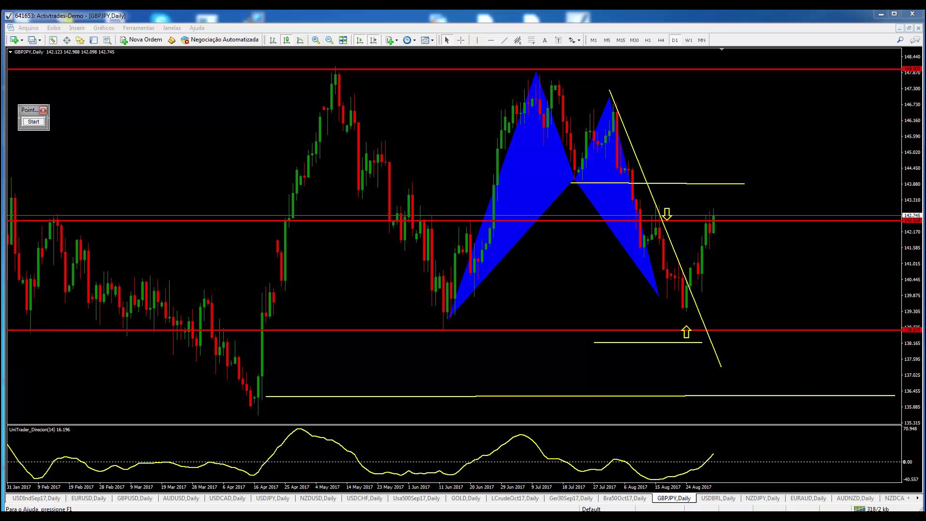
Review GBPJPY on the weekly timeframe, return to daily and inspect the latest candle with the crosshair.
{"action": "left_click", "coordinate": [688, 40]}
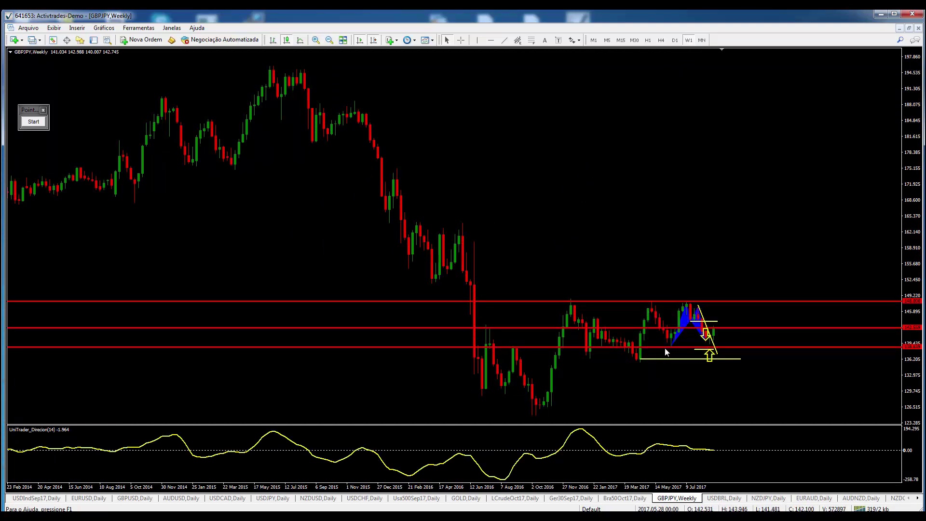
{"action": "left_click", "coordinate": [675, 40]}
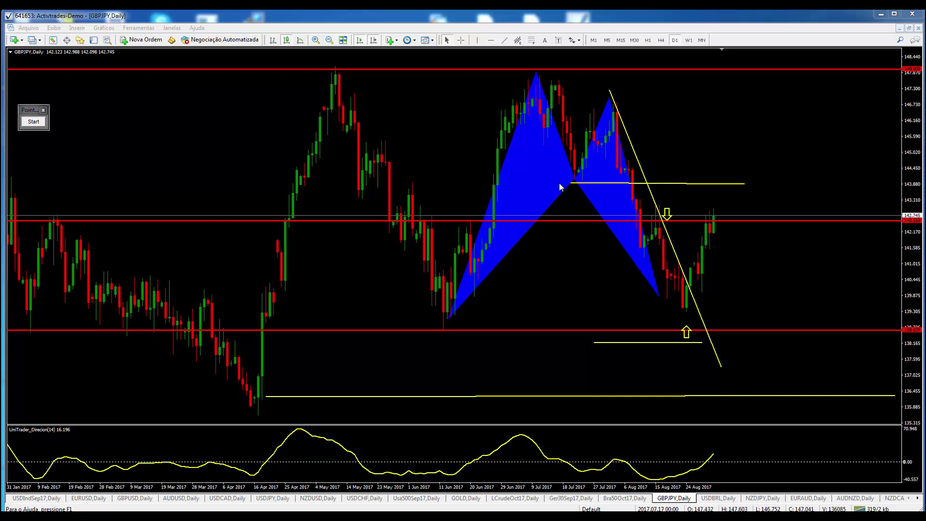
{"action": "left_click", "coordinate": [460, 40]}
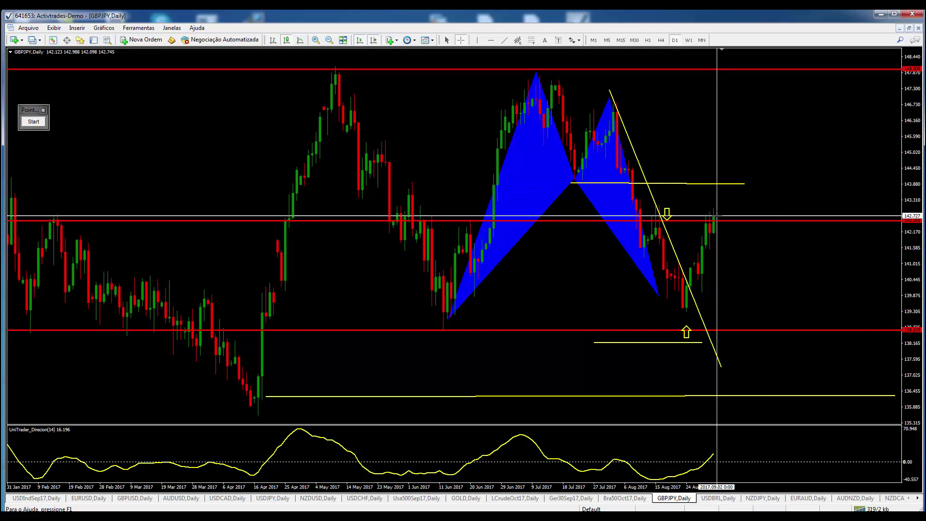
Sketch GBPJPY's possible drop, its rise to the neckline and the neckline level with temporary white arrows, and clear them.
{"action": "left_click", "coordinate": [34, 121]}
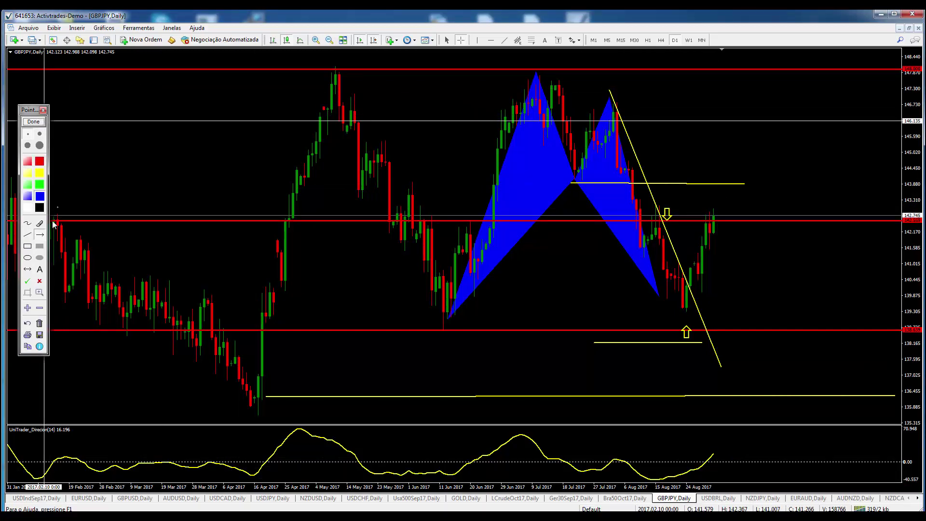
{"action": "left_click", "coordinate": [27, 208]}
{"action": "left_click", "coordinate": [718, 218]}
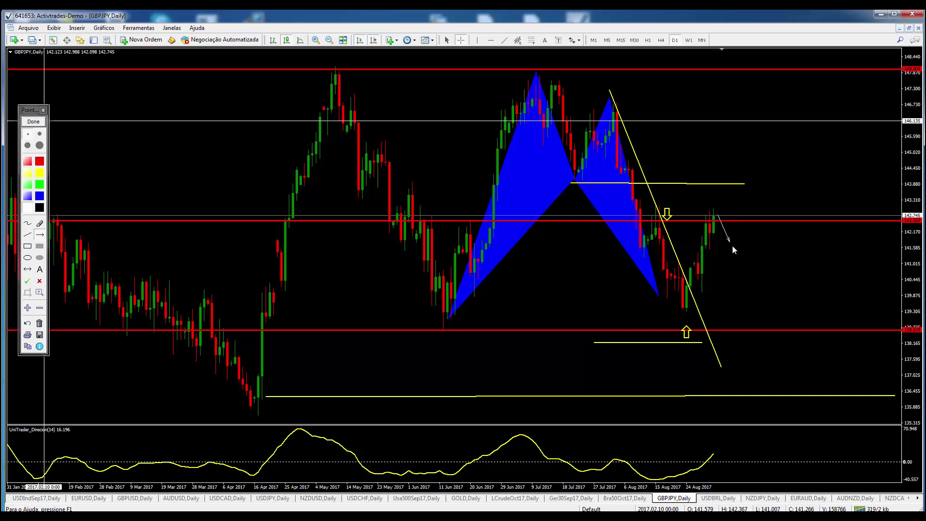
{"action": "left_click_drag", "start_coordinate": [737, 257], "coordinate": [726, 249]}
{"action": "left_click_drag", "start_coordinate": [734, 265], "coordinate": [784, 186]}
{"action": "left_click_drag", "start_coordinate": [573, 182], "coordinate": [806, 181]}
{"action": "left_click", "coordinate": [33, 122]}
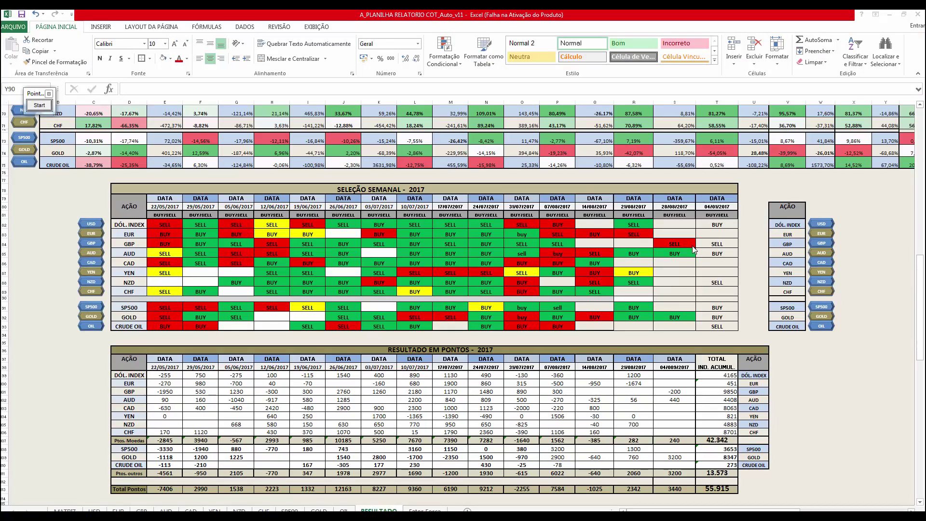
Examine the AUD, CAD, YEN and NZD cells for 04/09/2017 in the weekly selection table.
{"action": "left_click", "coordinate": [705, 263]}
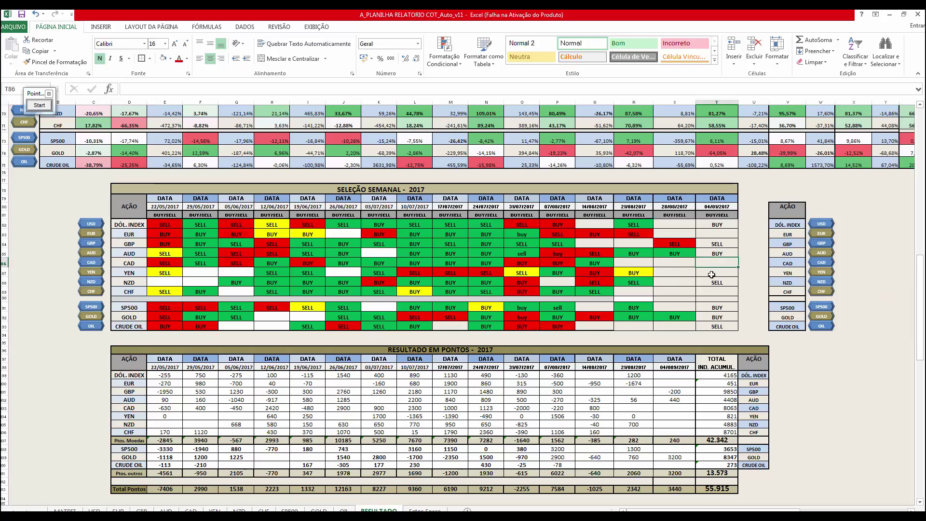
{"action": "left_click", "coordinate": [708, 273]}
{"action": "left_click", "coordinate": [701, 285]}
{"action": "left_click", "coordinate": [706, 245]}
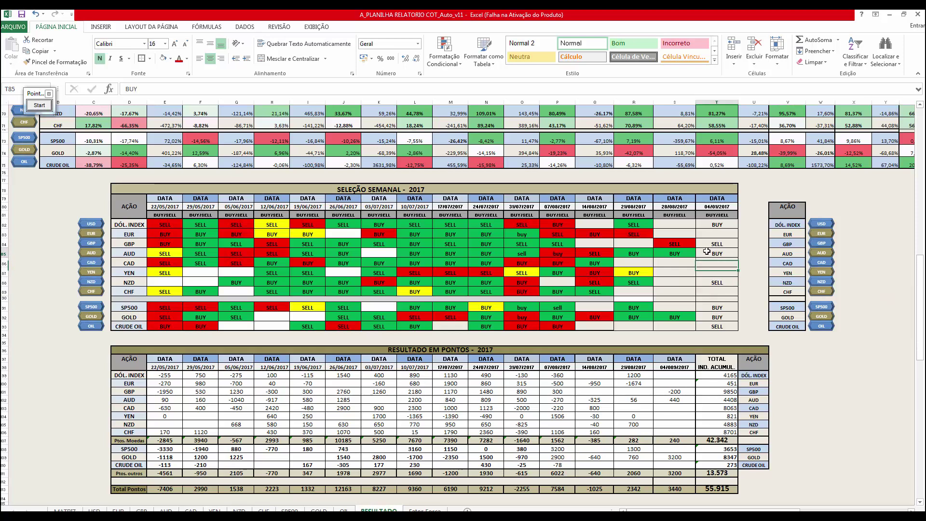
{"action": "left_click", "coordinate": [707, 254]}
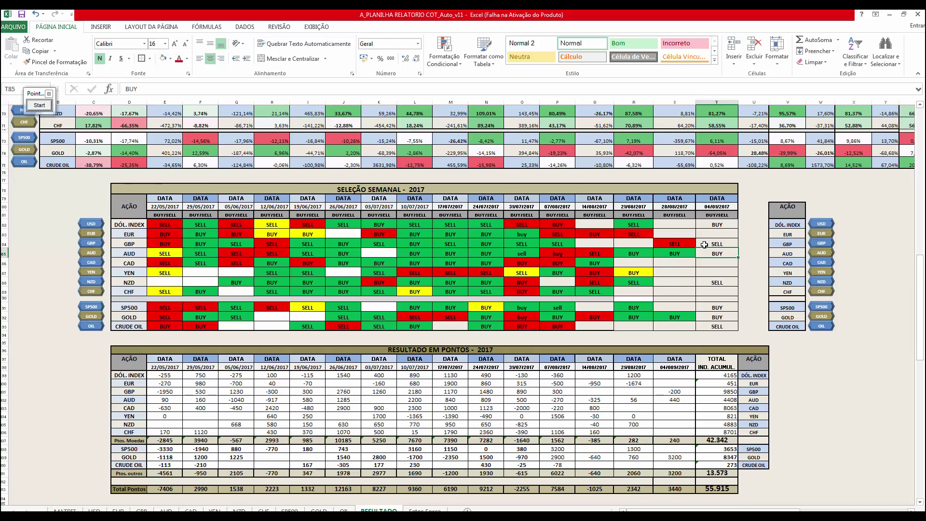
{"action": "left_click", "coordinate": [704, 264]}
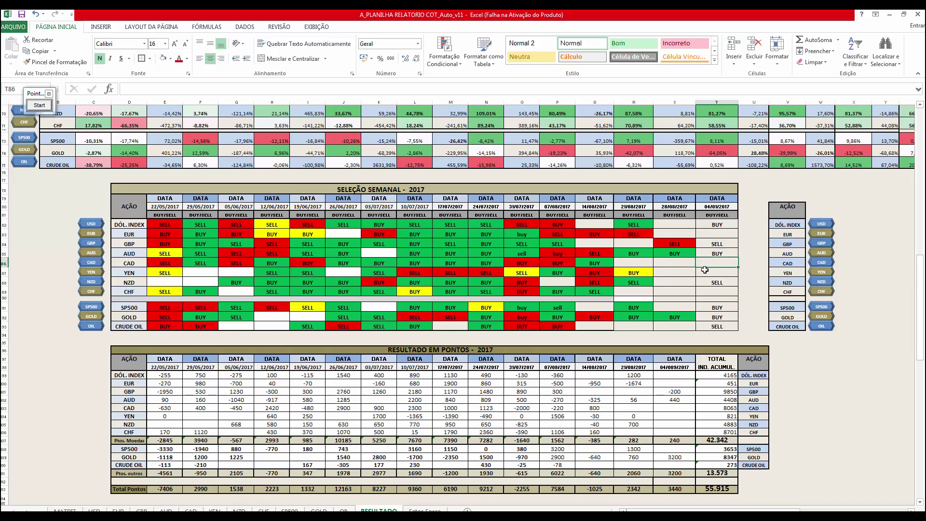
{"action": "left_click", "coordinate": [703, 273]}
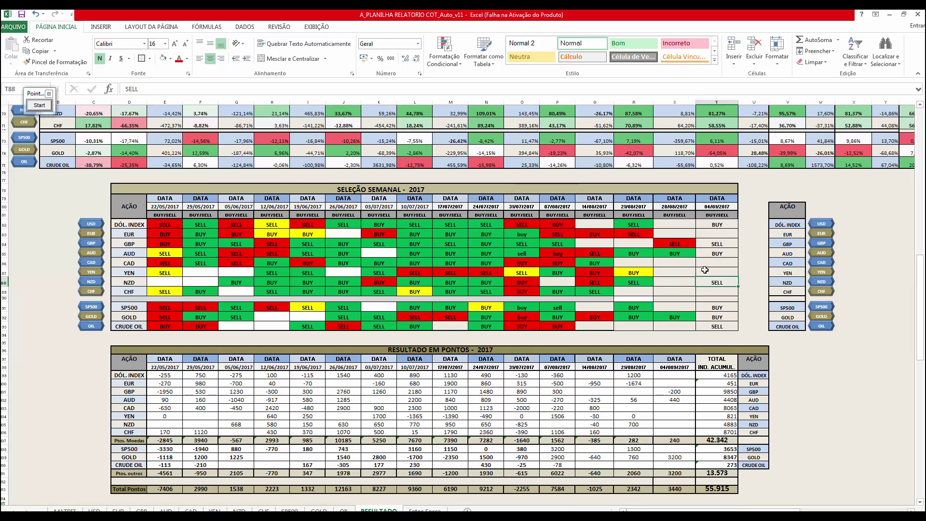
{"action": "left_click", "coordinate": [706, 262]}
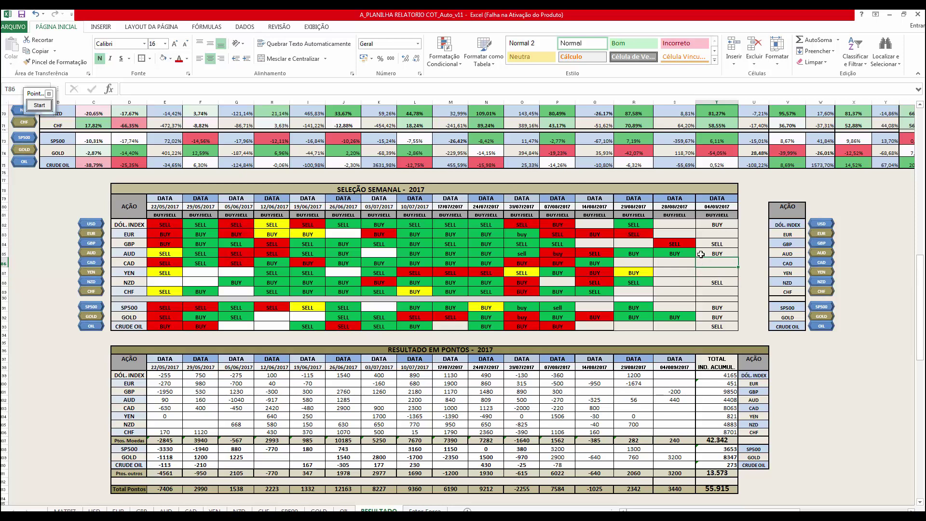
{"action": "left_click", "coordinate": [704, 254]}
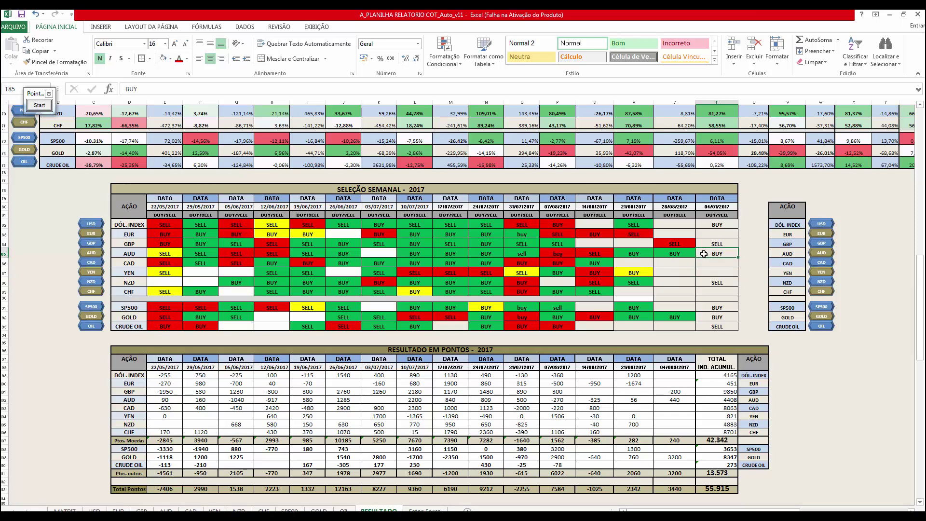
{"action": "left_click", "coordinate": [723, 282]}
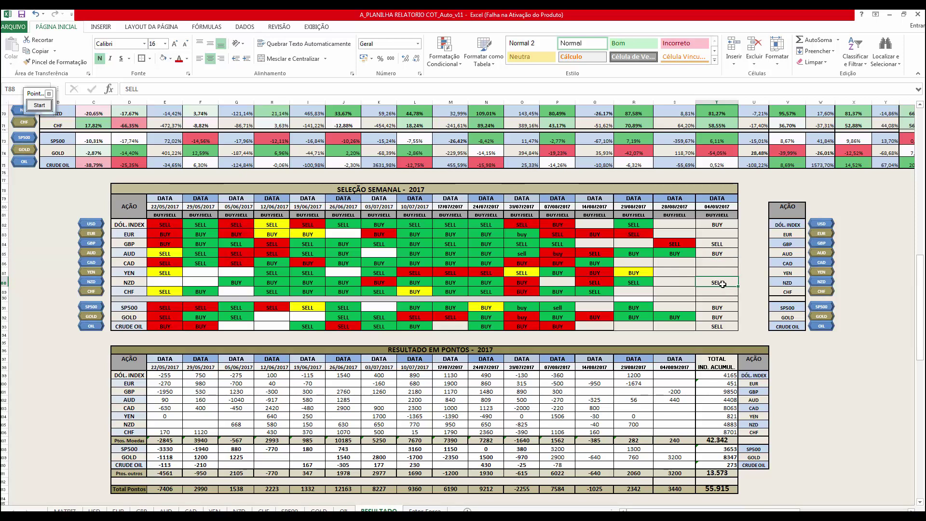
{"action": "left_click", "coordinate": [727, 255]}
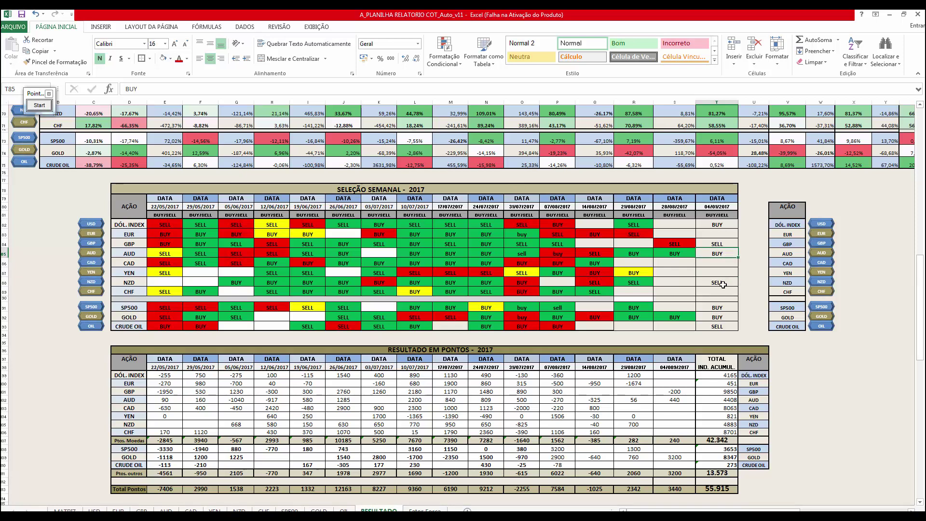
{"action": "key", "text": "Down"}
{"action": "key", "text": "Down"}
{"action": "key", "text": "Down"}
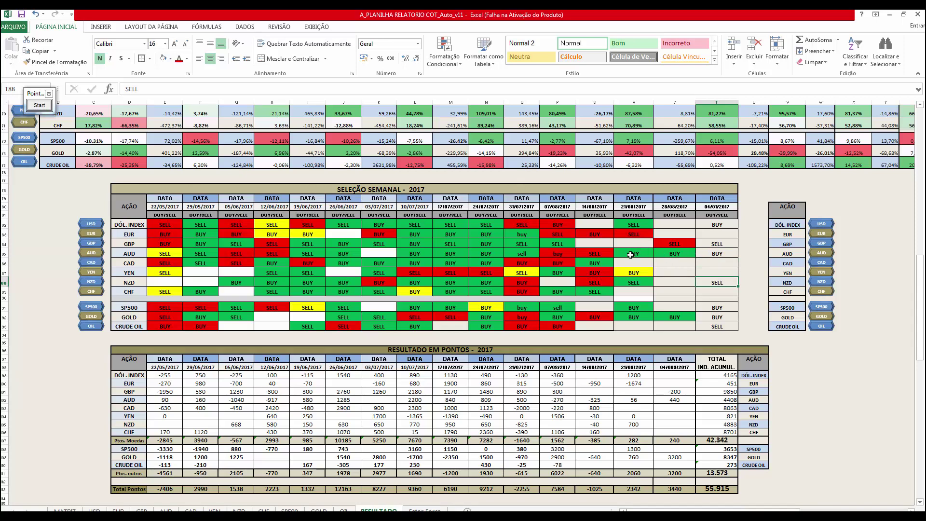
Compare AUD's and NZD's selections from 21/08/2017 to 04/09/2017, and switch to MetaTrader's AUDNZD daily chart.
{"action": "left_click_drag", "start_coordinate": [630, 254], "coordinate": [711, 256]}
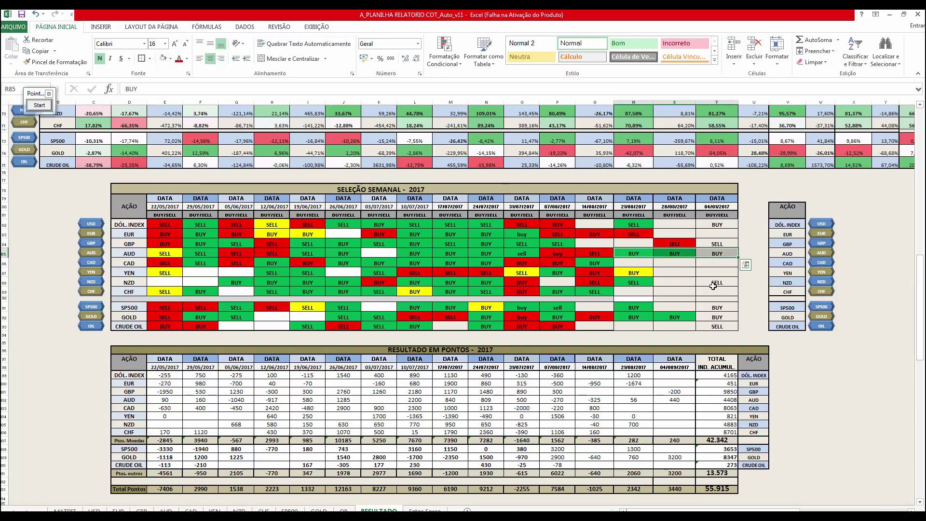
{"action": "mouse_move", "coordinate": [629, 282]}
{"action": "left_mouse_down"}
{"action": "mouse_move", "coordinate": [717, 283]}
{"action": "mouse_move", "coordinate": [625, 283]}
{"action": "left_mouse_up"}
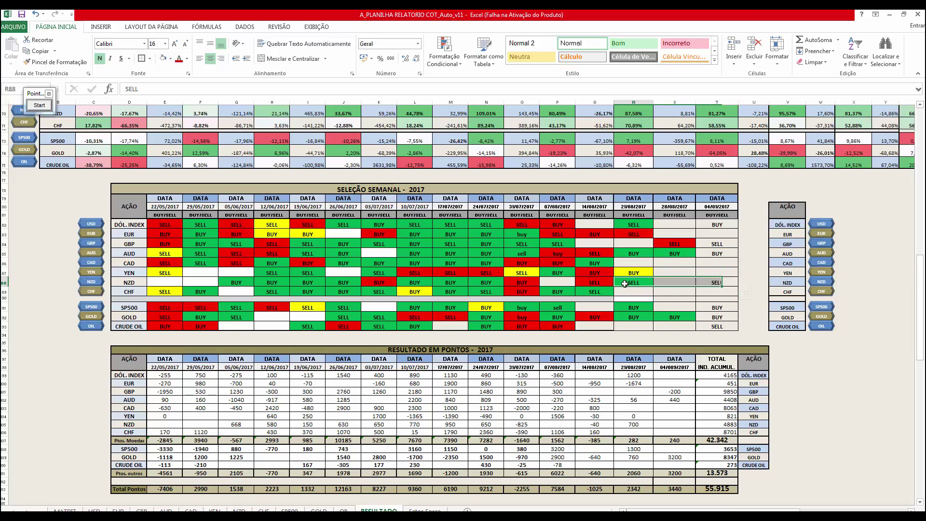
{"action": "left_click", "coordinate": [717, 284]}
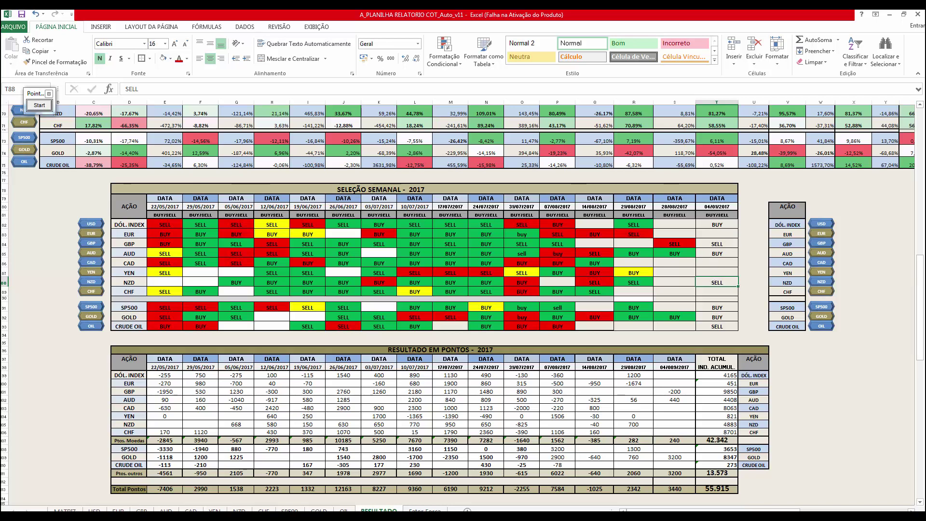
{"action": "key", "text": "alt+Tab"}
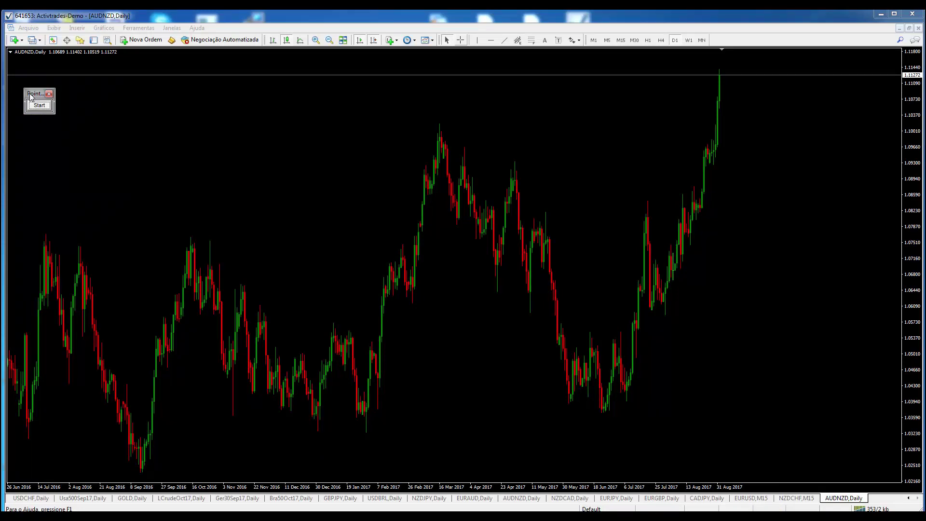
Point out the AUDNZD symbol and sketch a rise and a fall beside the latest candles with temporary white arrows, and clear them.
{"action": "left_click", "coordinate": [39, 105]}
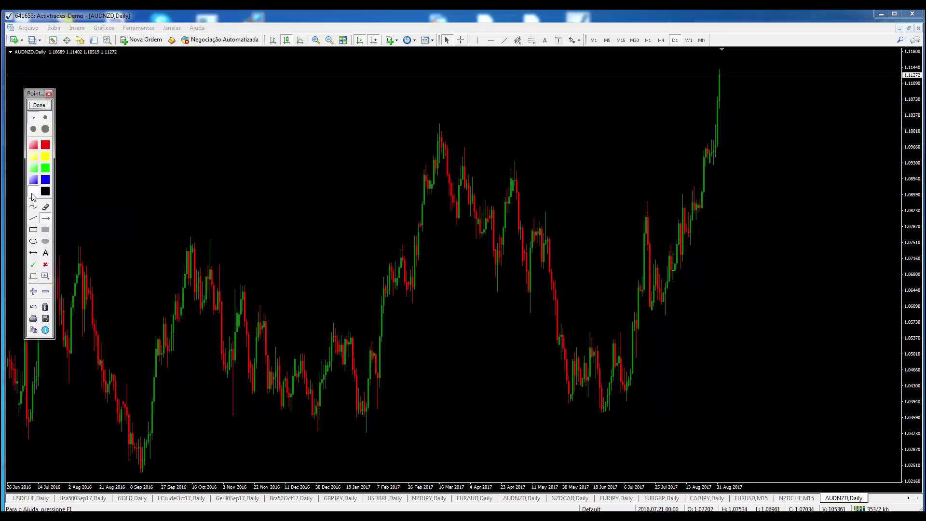
{"action": "left_click", "coordinate": [33, 193]}
{"action": "left_click_drag", "start_coordinate": [76, 100], "coordinate": [35, 60]}
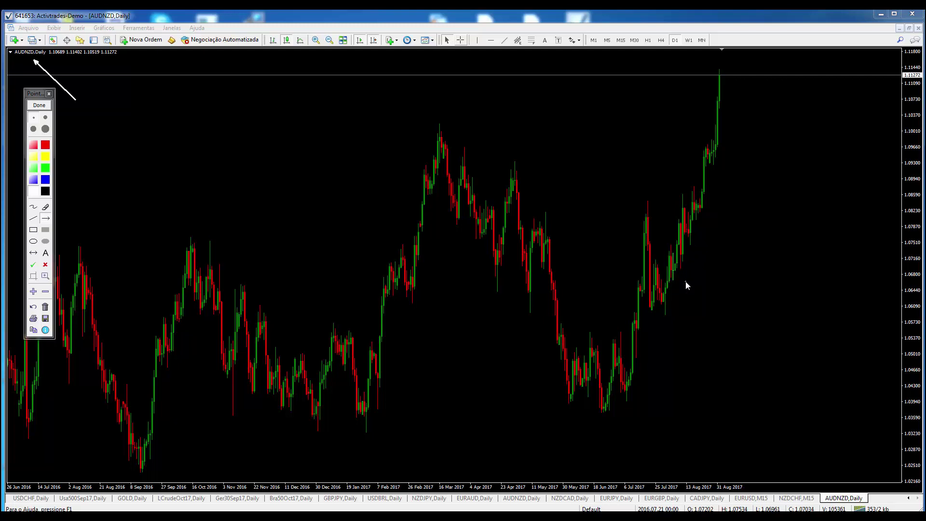
{"action": "left_click_drag", "start_coordinate": [685, 282], "coordinate": [719, 202]}
{"action": "left_click_drag", "start_coordinate": [746, 280], "coordinate": [746, 280]}
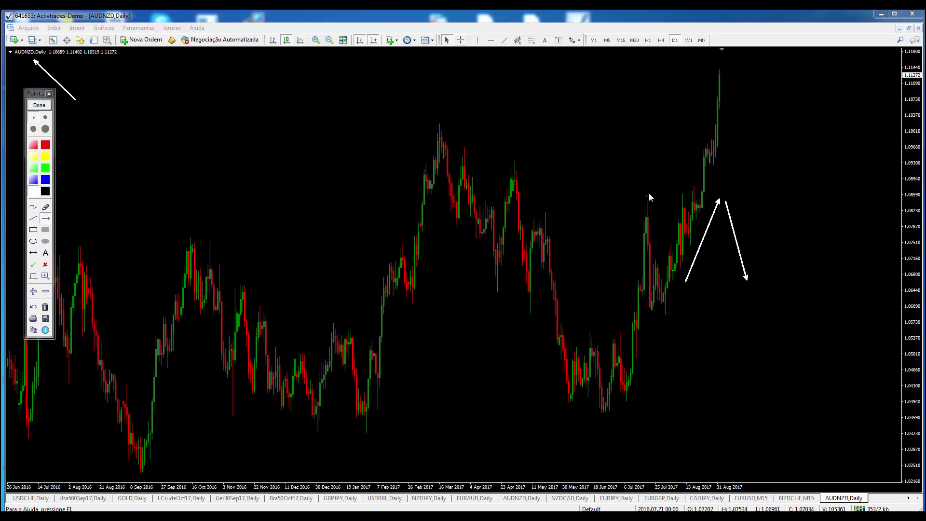
{"action": "left_click", "coordinate": [33, 106]}
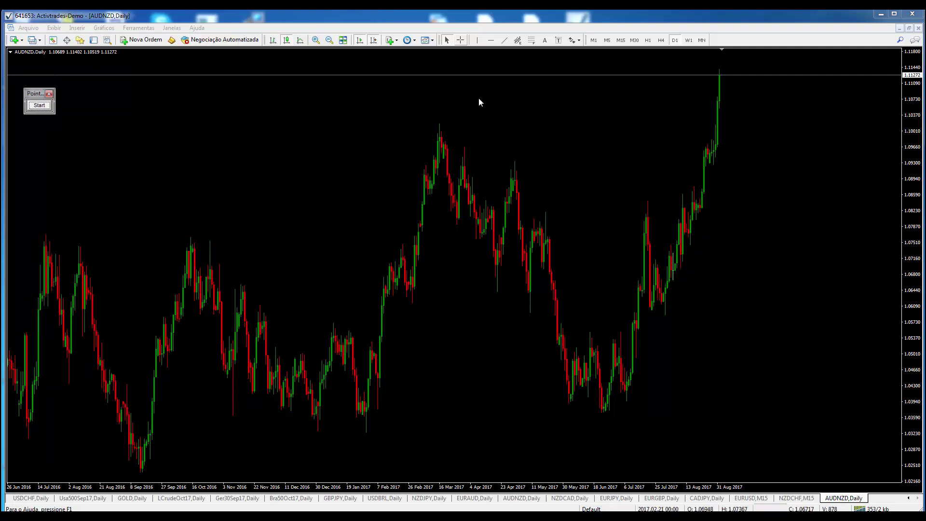
Add a horizontal line through AUDNZD's 2014–2016 highs on the weekly timeframe, and compare the daily price with it using the crosshair.
{"action": "left_click", "coordinate": [688, 40]}
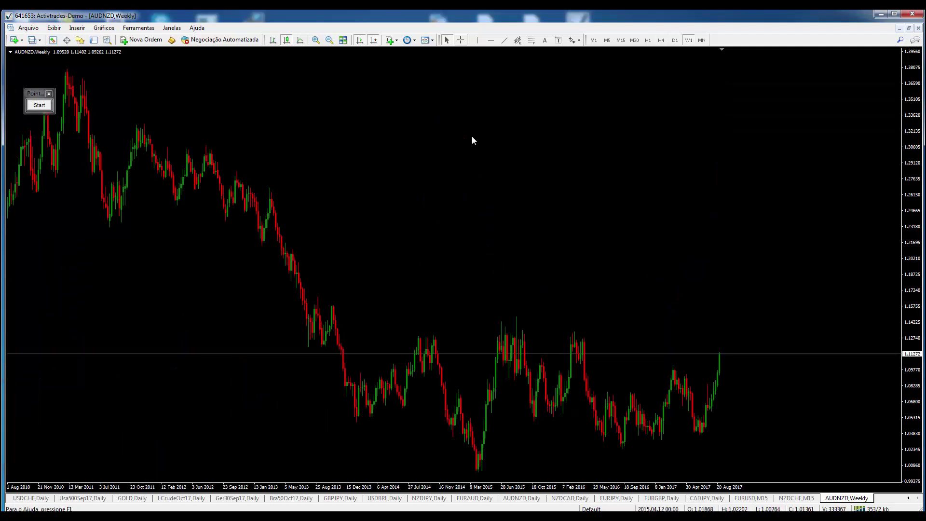
{"action": "left_click", "coordinate": [491, 41]}
{"action": "left_click", "coordinate": [579, 339]}
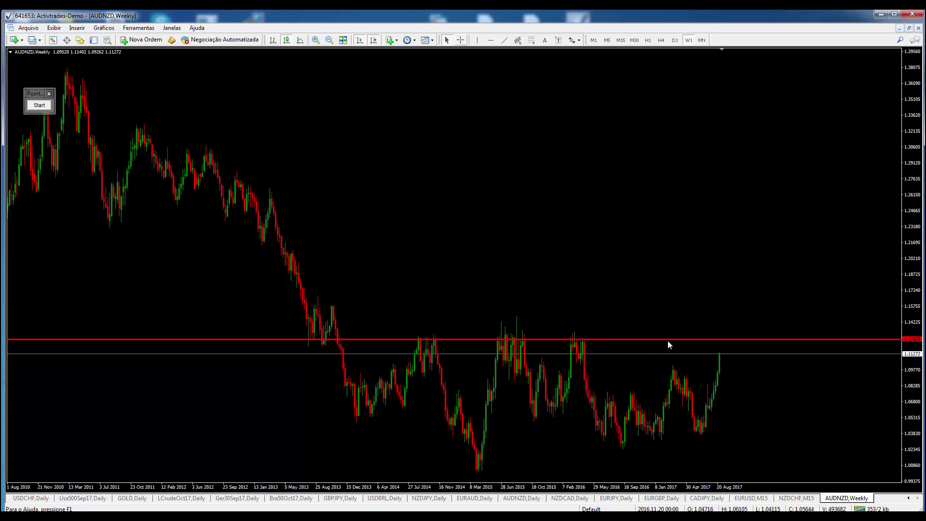
{"action": "left_click", "coordinate": [674, 40]}
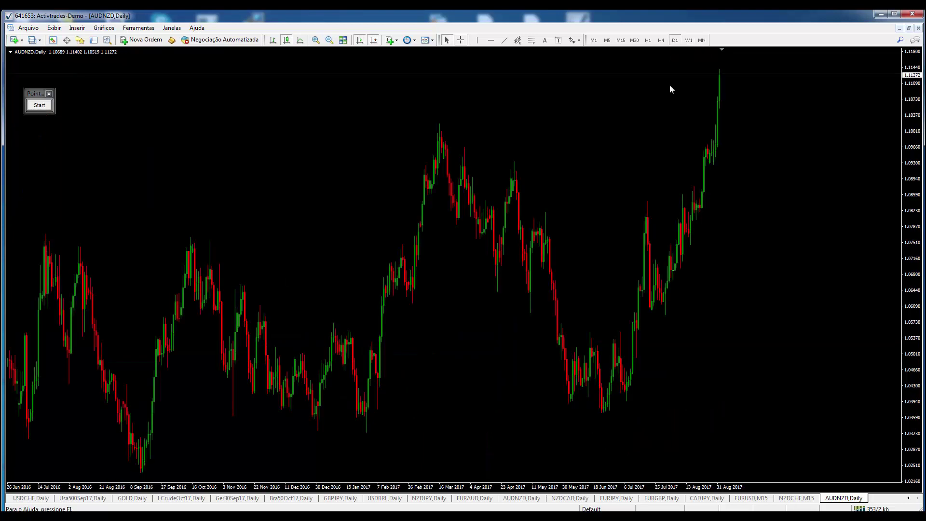
{"action": "left_click_drag", "start_coordinate": [913, 154], "coordinate": [913, 188]}
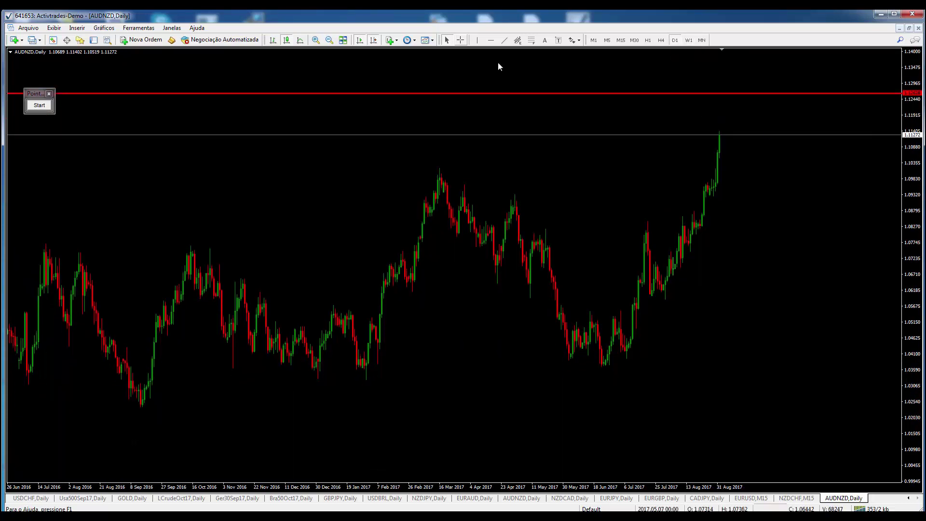
{"action": "left_click", "coordinate": [460, 40]}
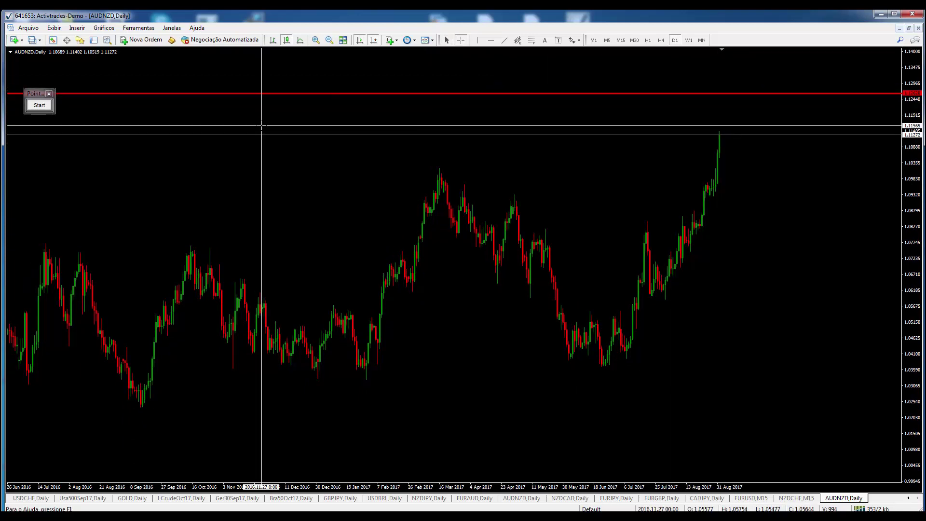
Switch to Excel, outline the weekly selection and points tables with temporary blue rectangles, point arrows at the 04/09/2017 currency picks, and clear them.
{"action": "key", "text": "alt+Tab"}
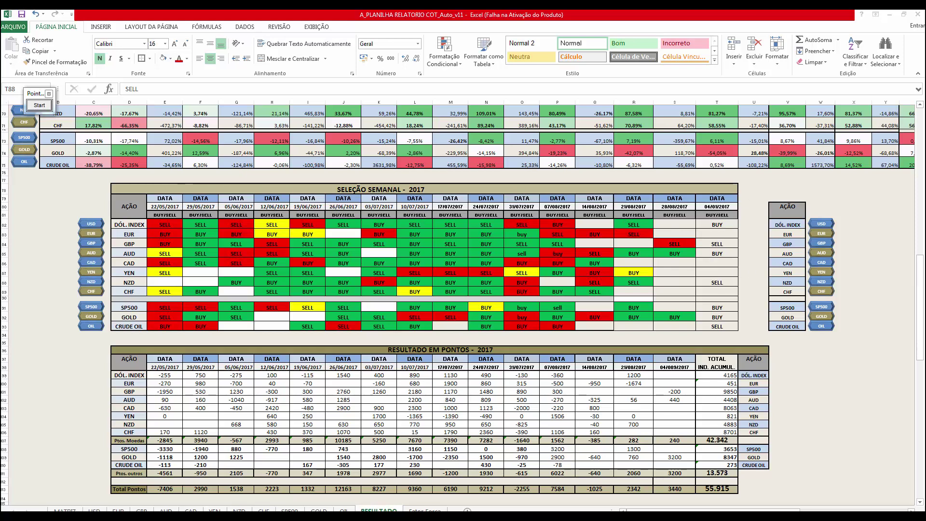
{"action": "left_click", "coordinate": [37, 106]}
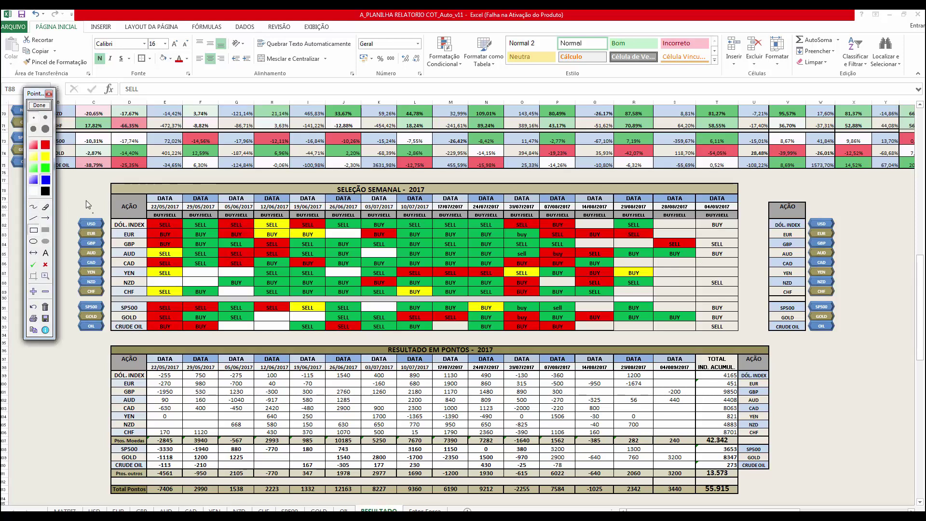
{"action": "mouse_move", "coordinate": [63, 176]}
{"action": "left_mouse_down"}
{"action": "mouse_move", "coordinate": [342, 388]}
{"action": "mouse_move", "coordinate": [855, 338]}
{"action": "left_mouse_up"}
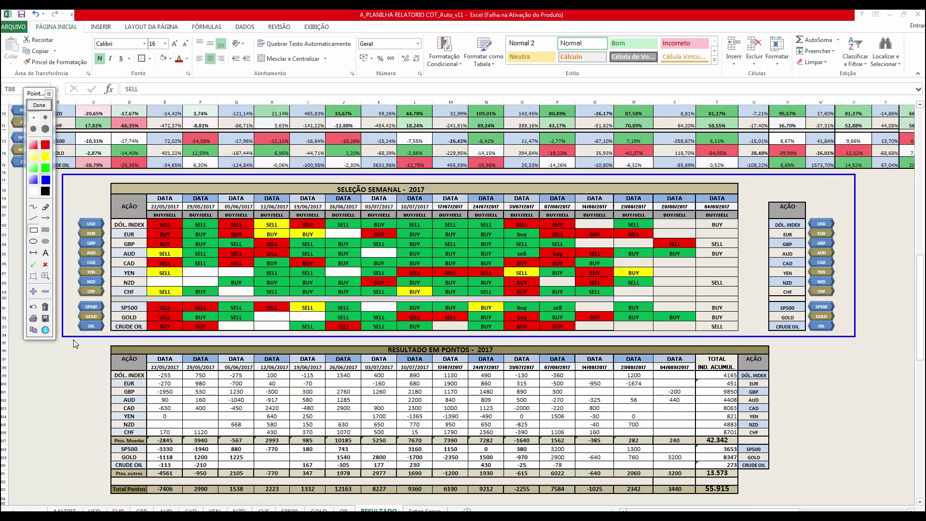
{"action": "left_click_drag", "start_coordinate": [73, 339], "coordinate": [850, 504]}
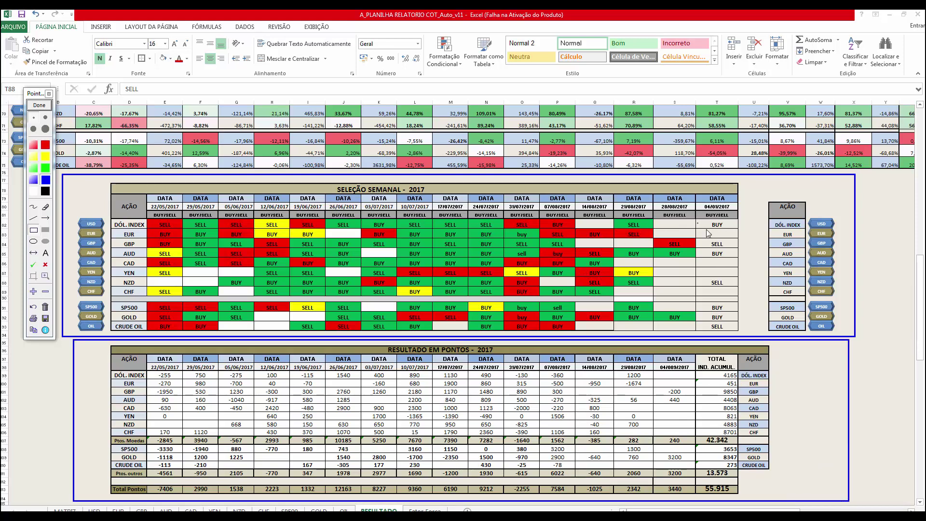
{"action": "left_click", "coordinate": [46, 218]}
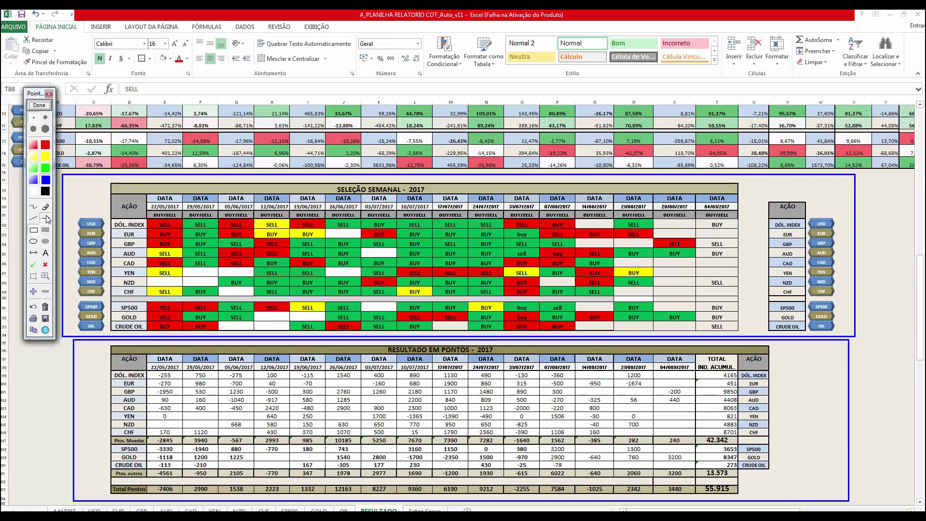
{"action": "left_click_drag", "start_coordinate": [751, 224], "coordinate": [737, 227]}
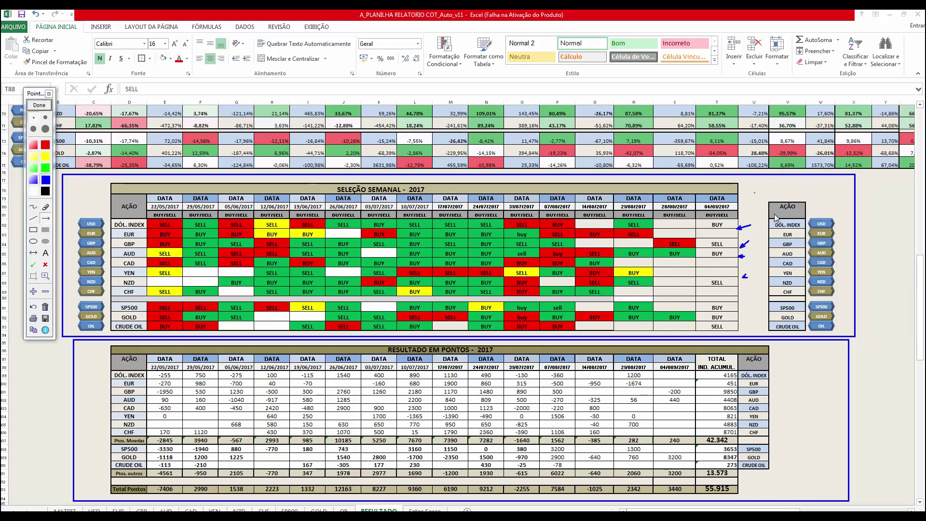
{"action": "left_click", "coordinate": [32, 106]}
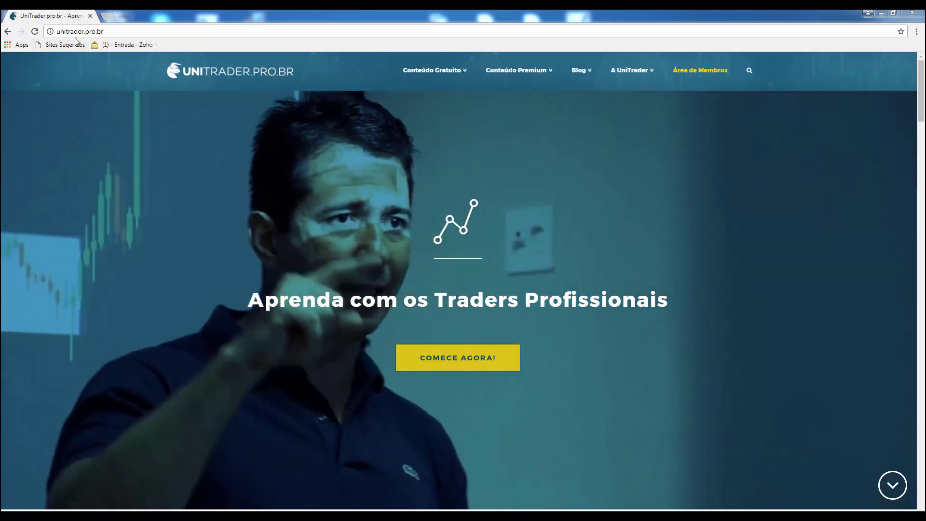
Look through the free and premium content lists on the UniTrader website.
{"action": "mouse_move", "coordinate": [464, 72]}
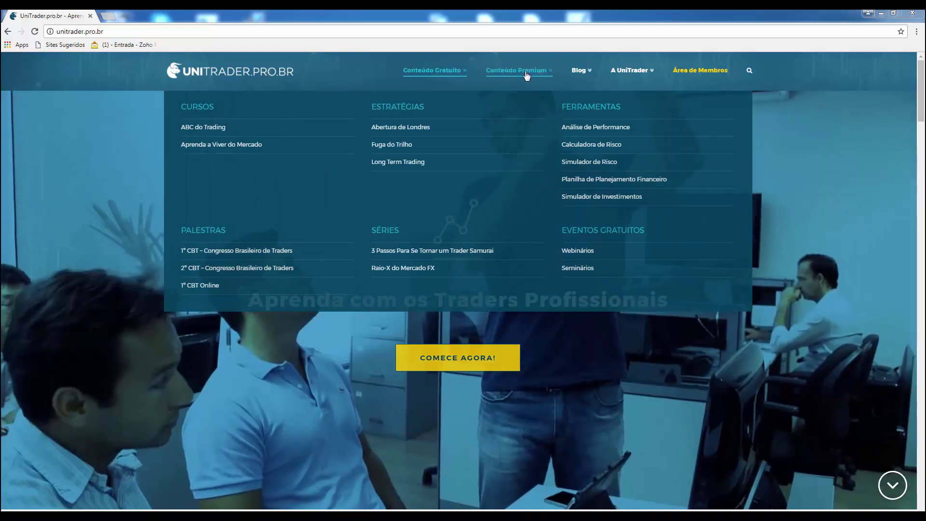
{"action": "mouse_move", "coordinate": [527, 75]}
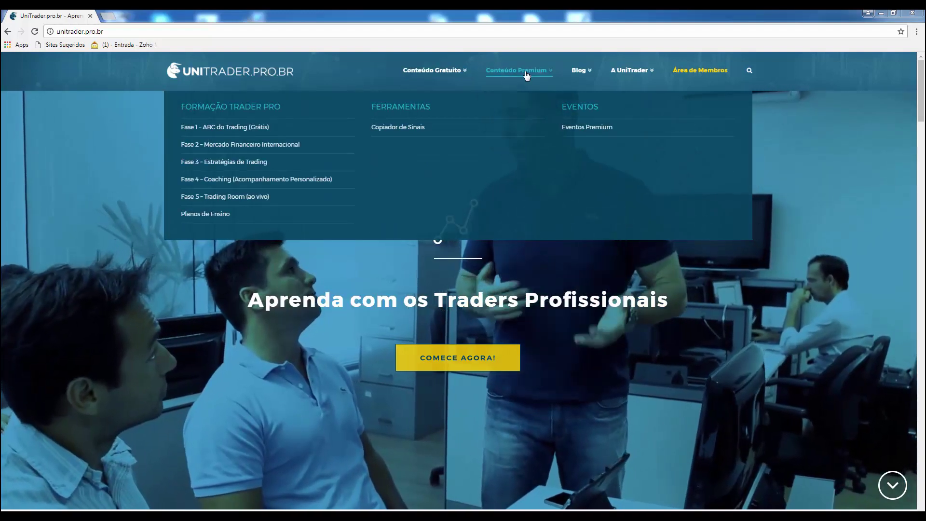